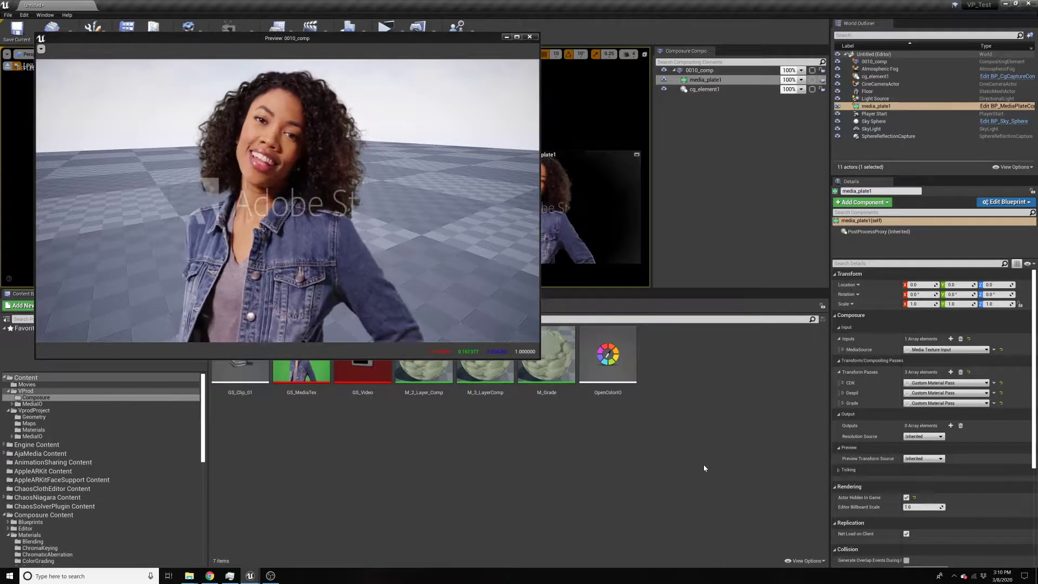
Inspect the CG layer and 0010_comp settings and the M_2_Layer_Comp material graph
click(703, 90)
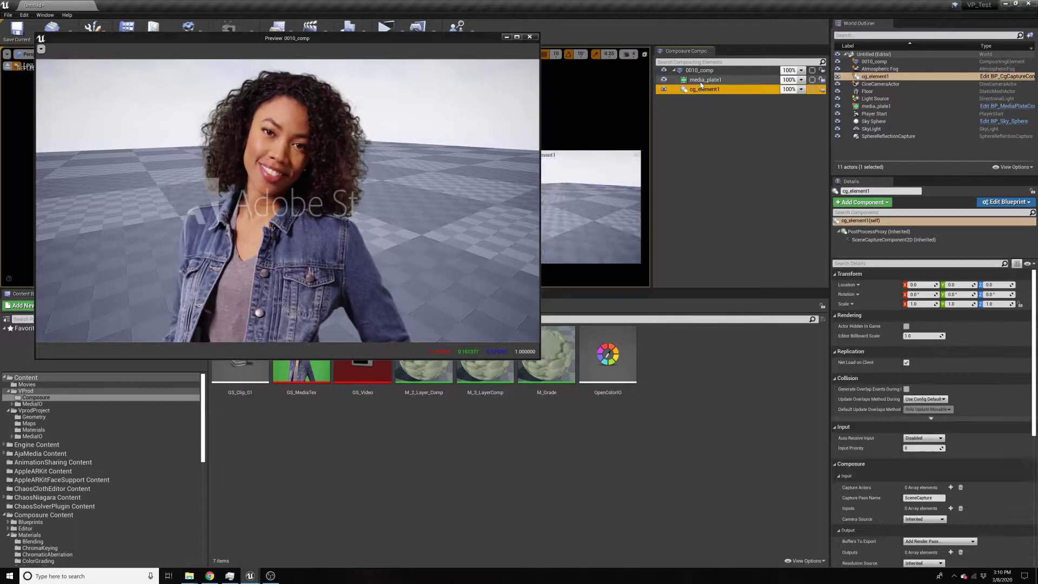
click(695, 71)
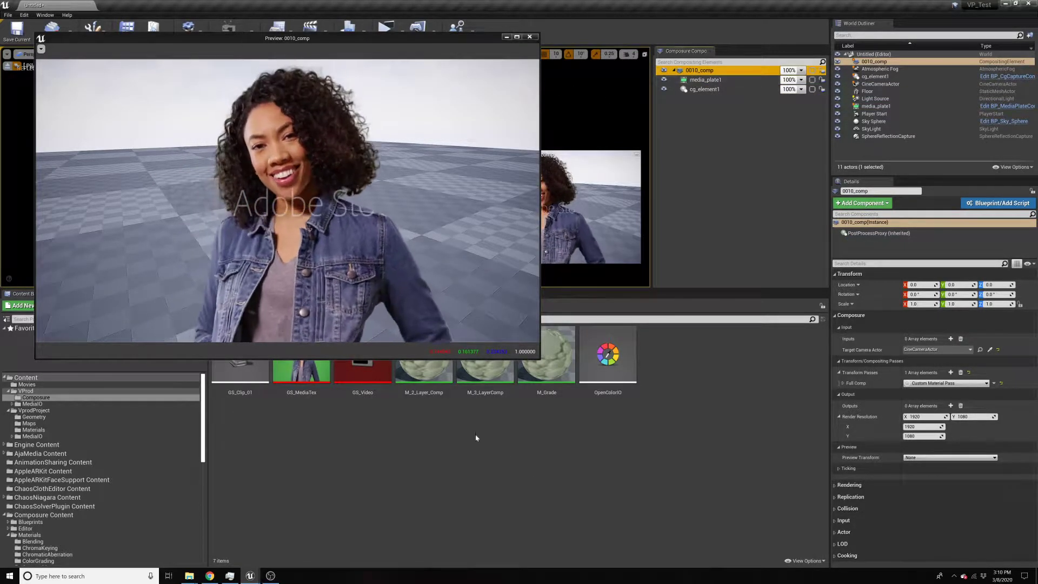
double_click(423, 370)
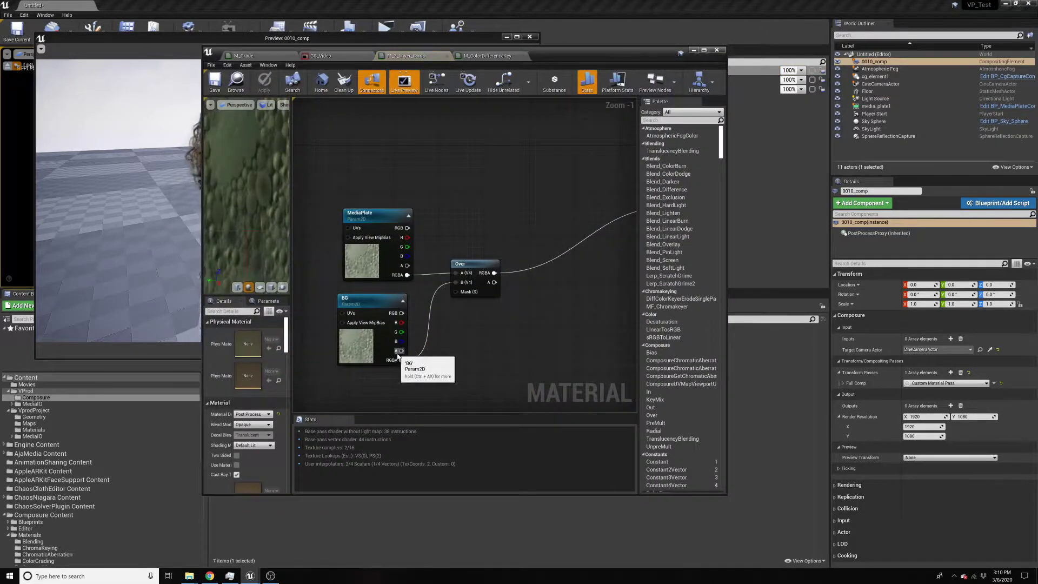
click(694, 51)
Review media_plate1's CDK, Despil and Grade transform pass settings
click(703, 80)
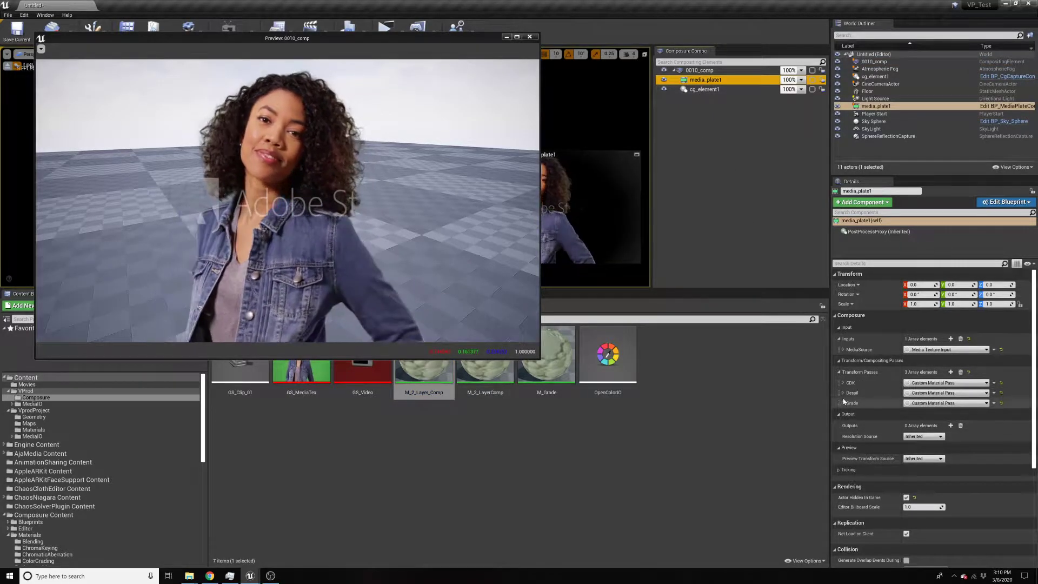
click(843, 382)
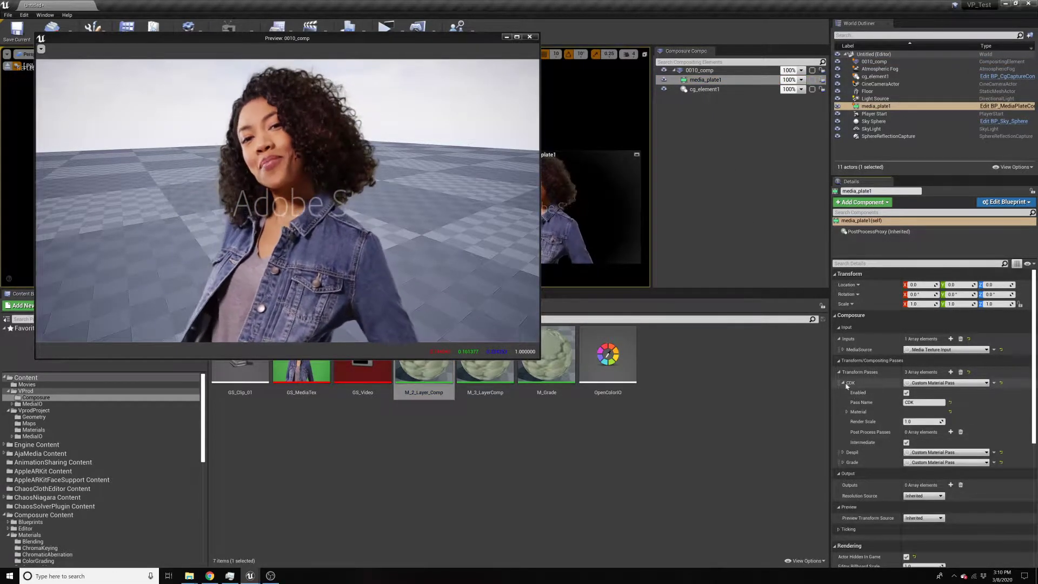
click(843, 382)
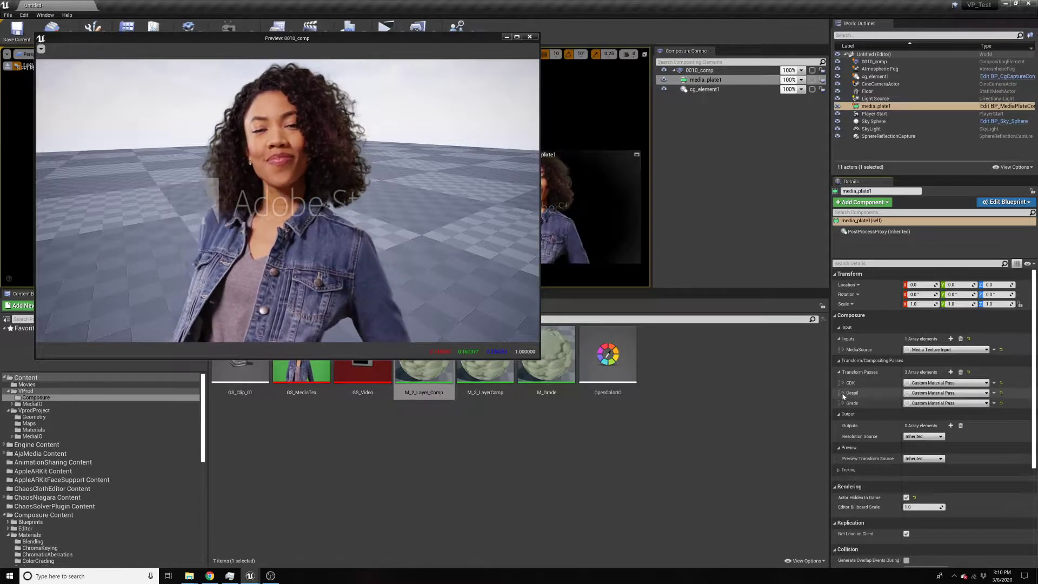
click(842, 393)
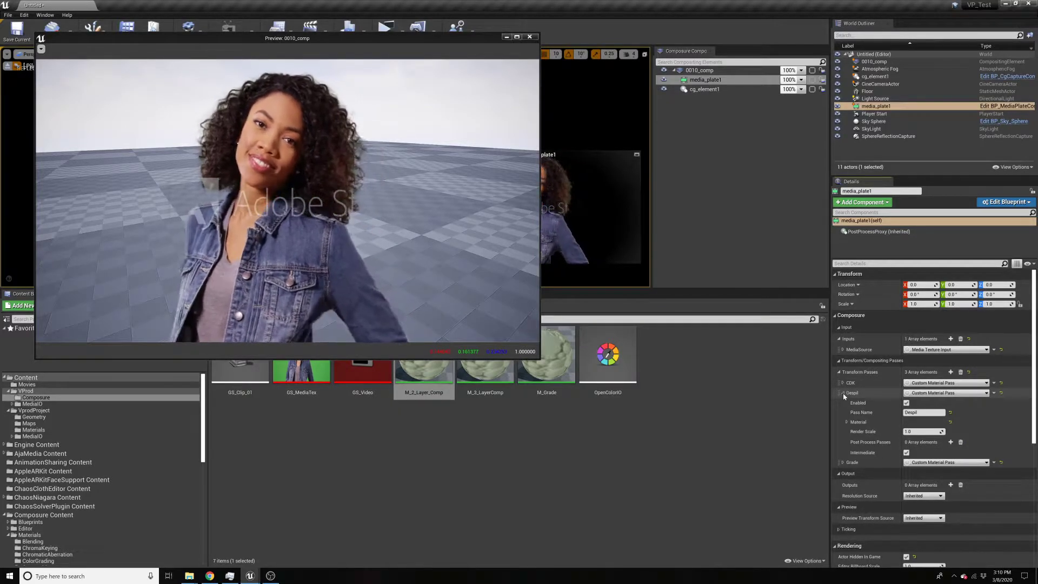
click(842, 393)
click(843, 404)
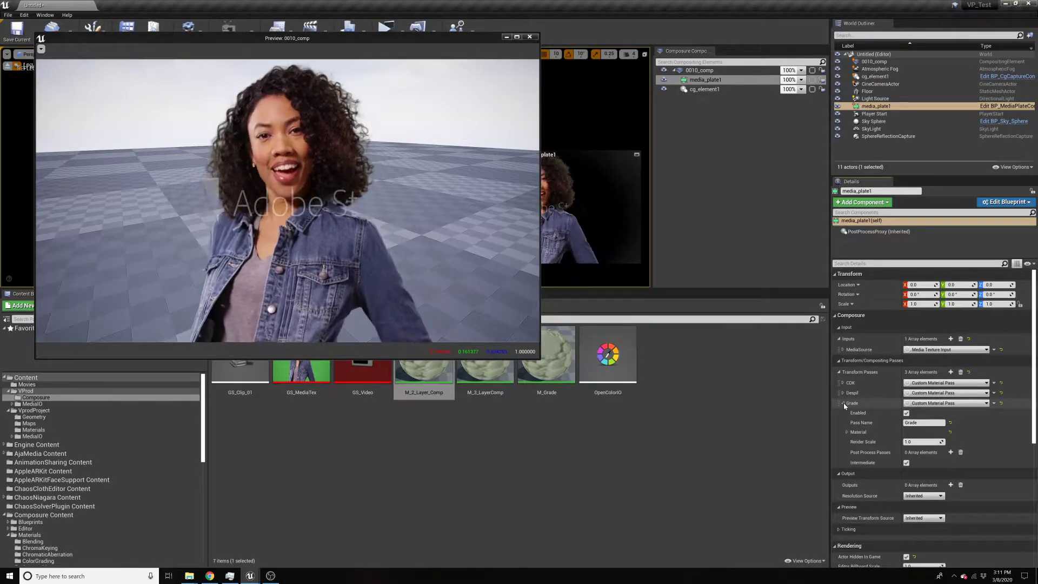
click(844, 404)
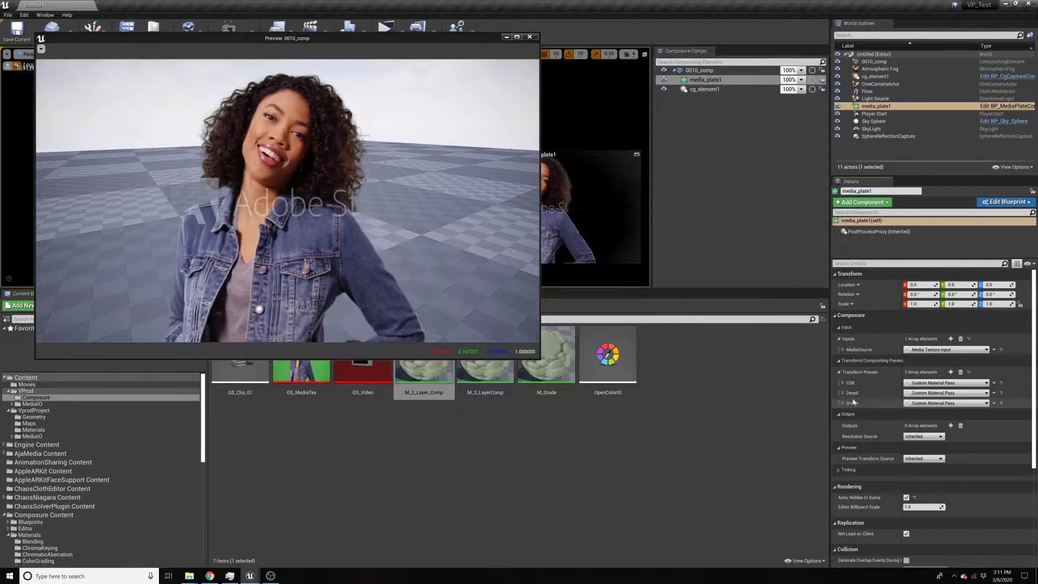
Empty media_plate1's Transform Passes and add a fresh pass, ready for a keyer material
click(961, 372)
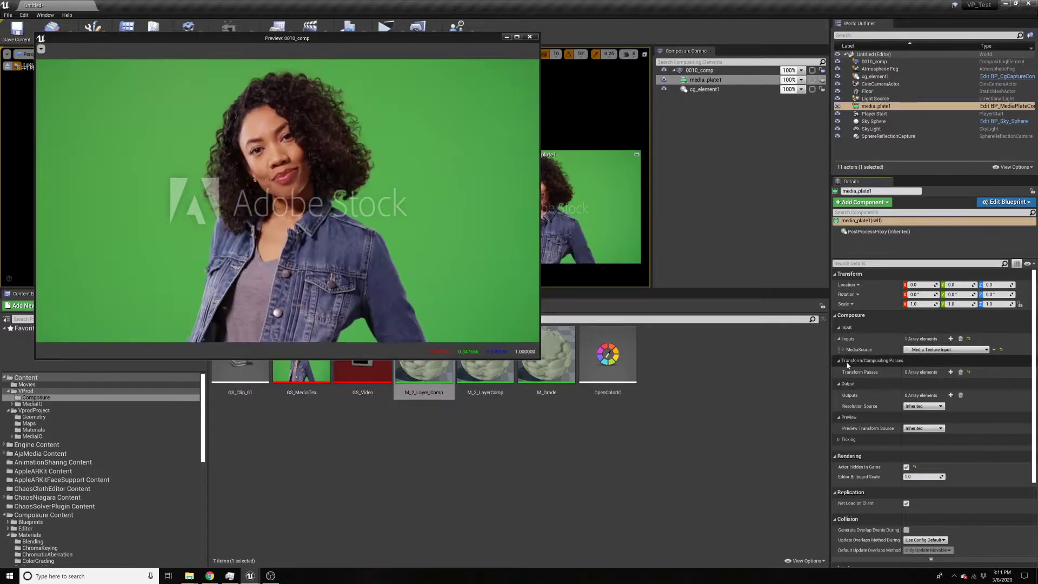
click(951, 372)
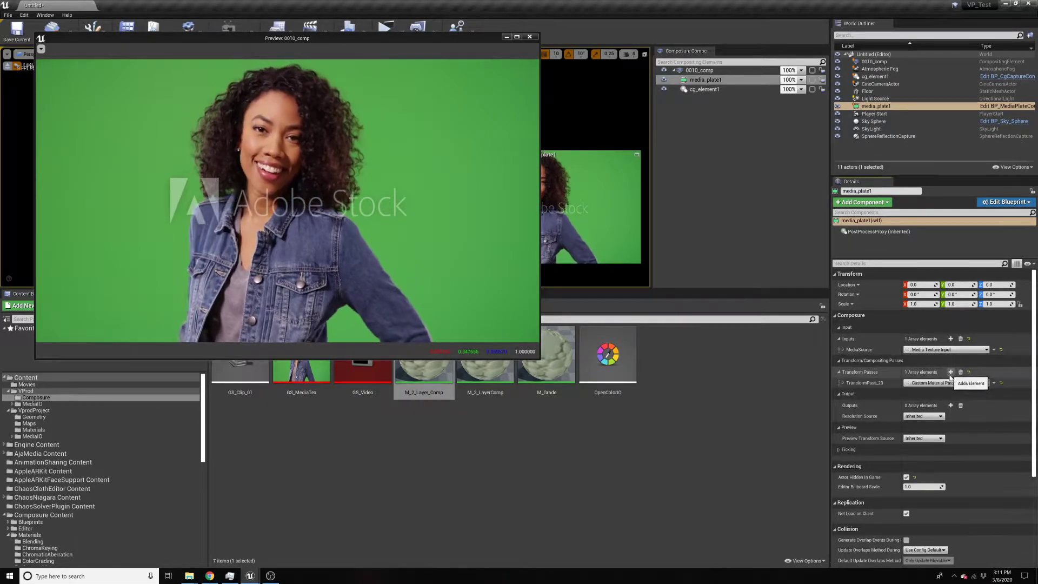
click(842, 382)
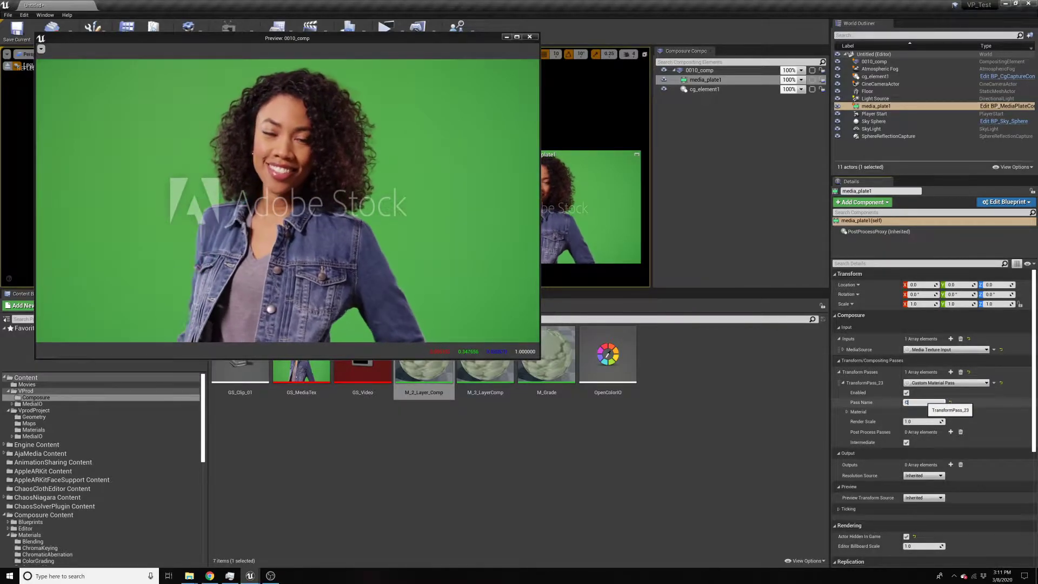
key(super)
key(super)
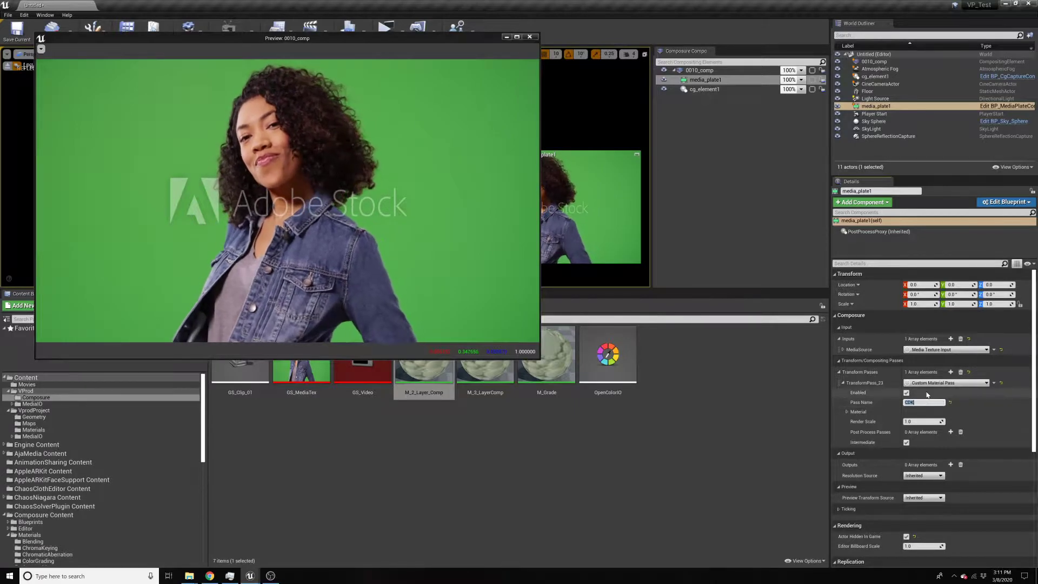
click(847, 412)
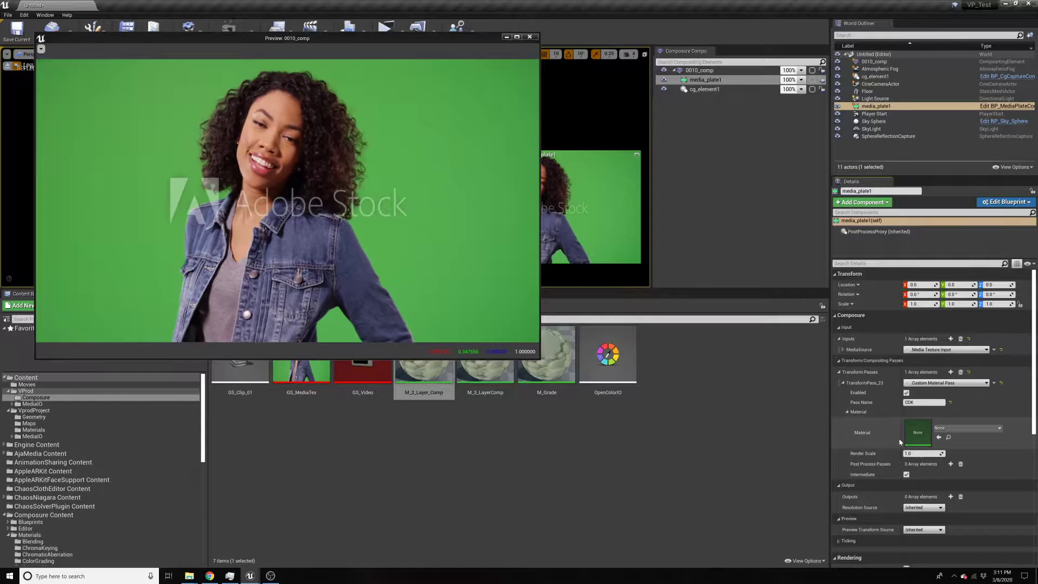
click(948, 432)
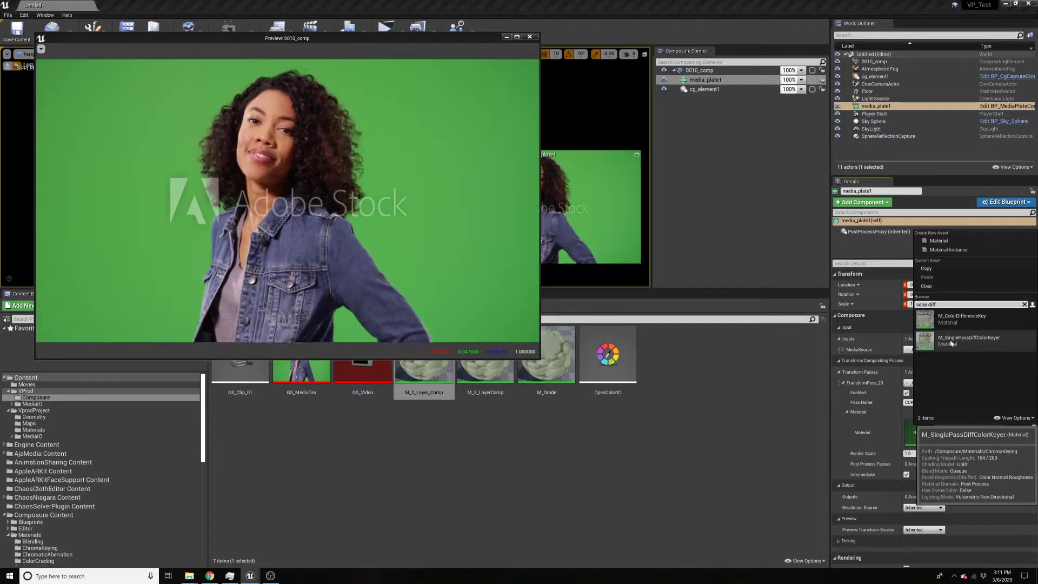
Assign M_SinglePassDiffColorKeyer to the CDK pass and feed PrePass into its plate input
click(957, 342)
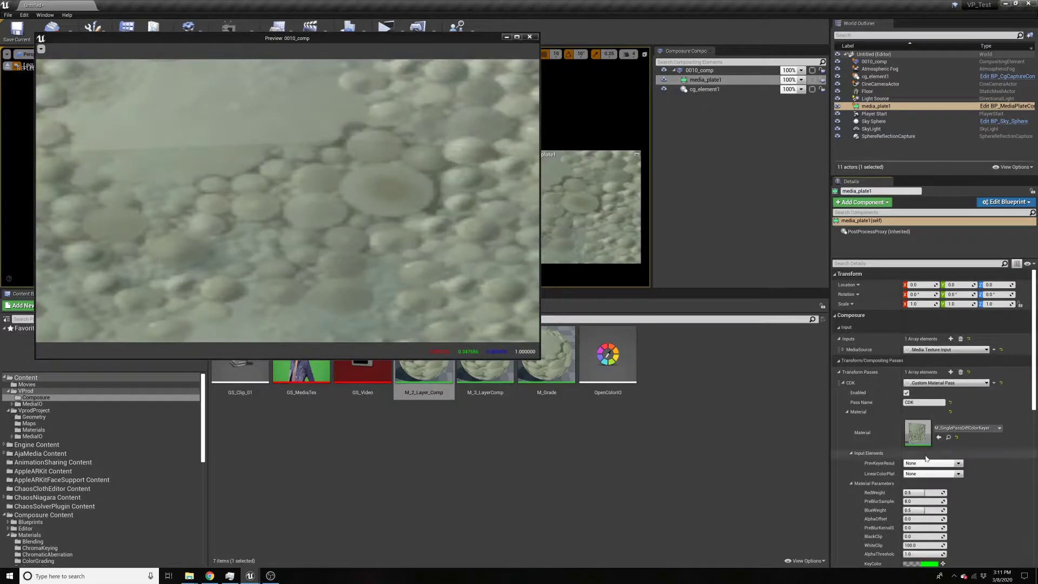
scroll(875, 456, down, 1)
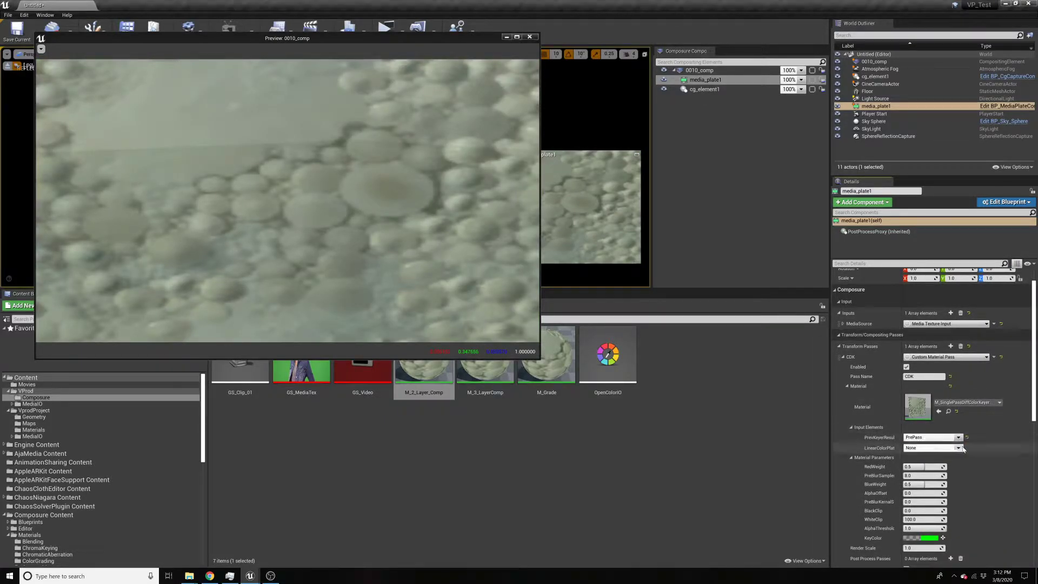
click(921, 455)
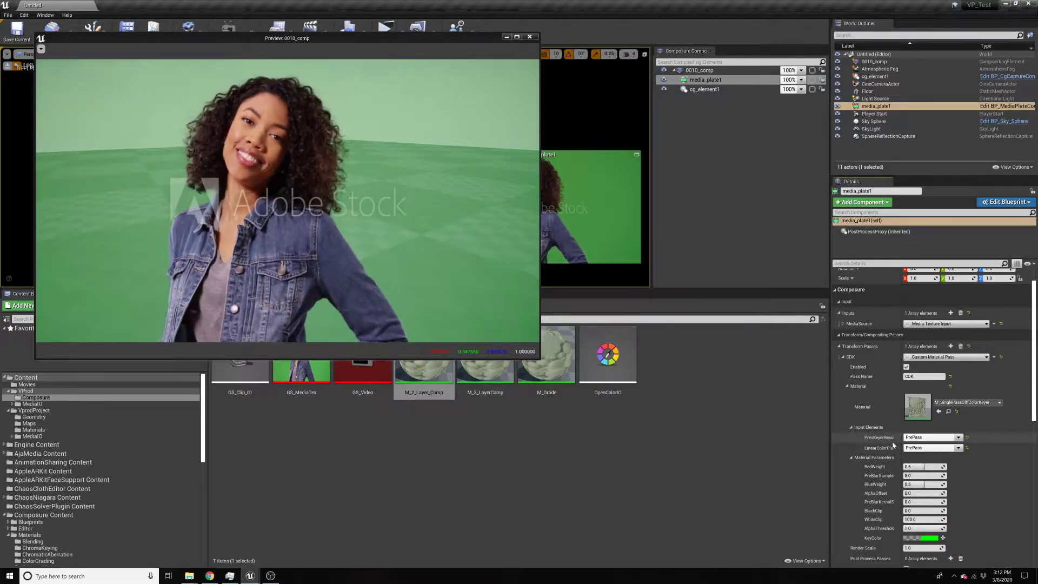
Sample the green backdrop as KeyColor and lower AlphaThreshold to about 0.89
scroll(950, 493, down, 3)
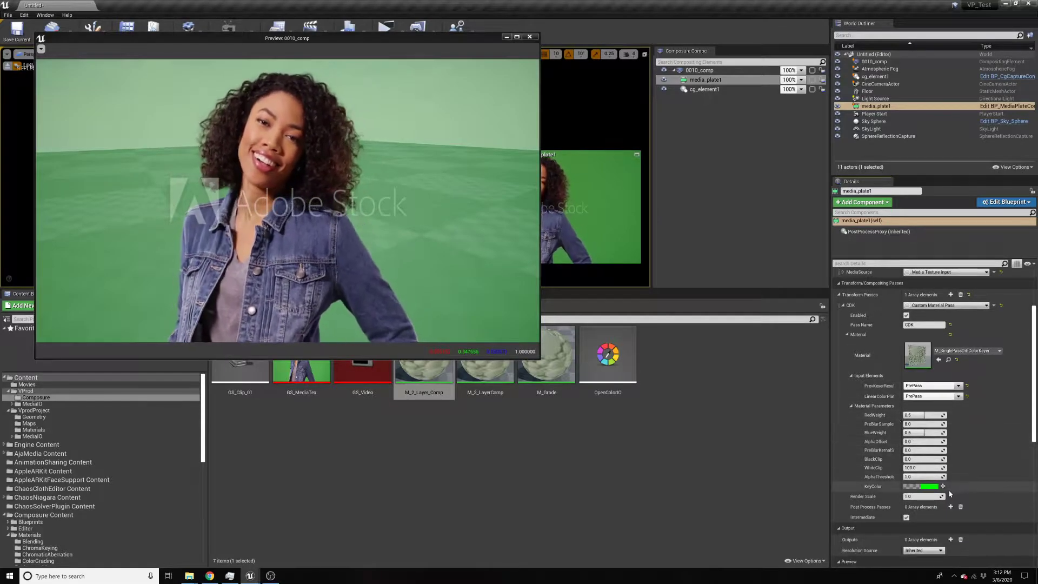
click(943, 486)
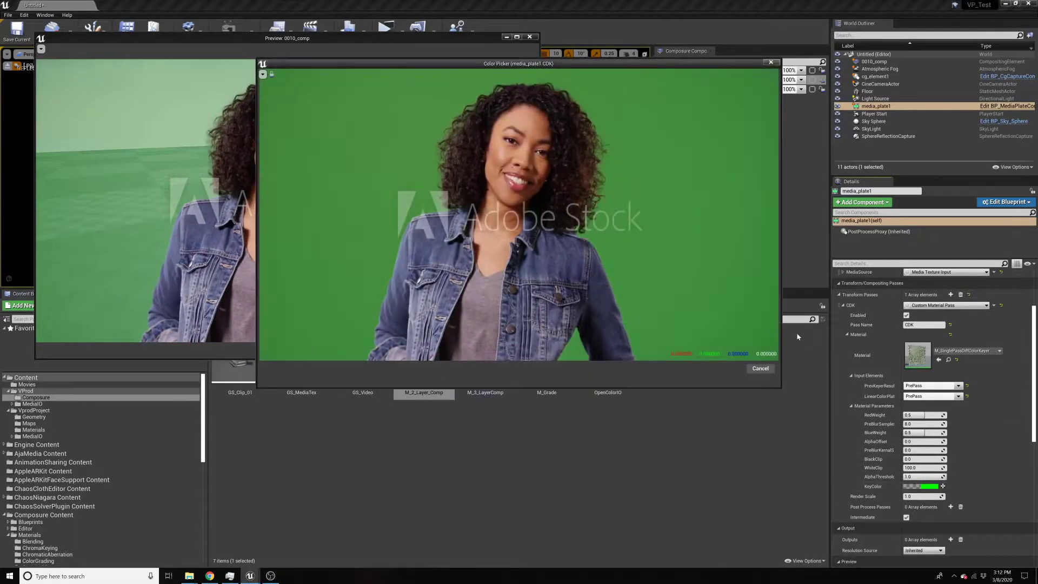
click(620, 251)
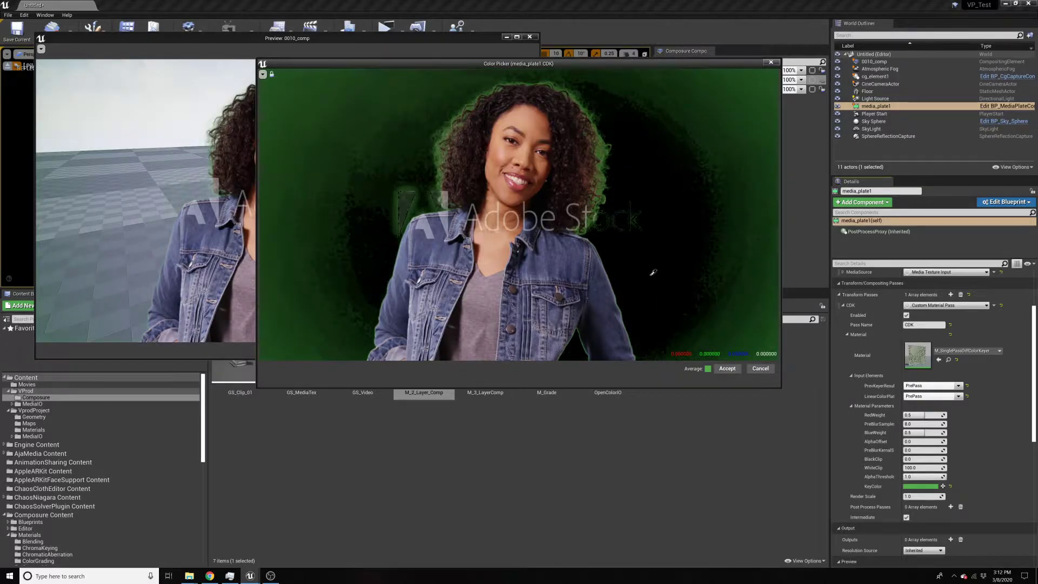
click(727, 368)
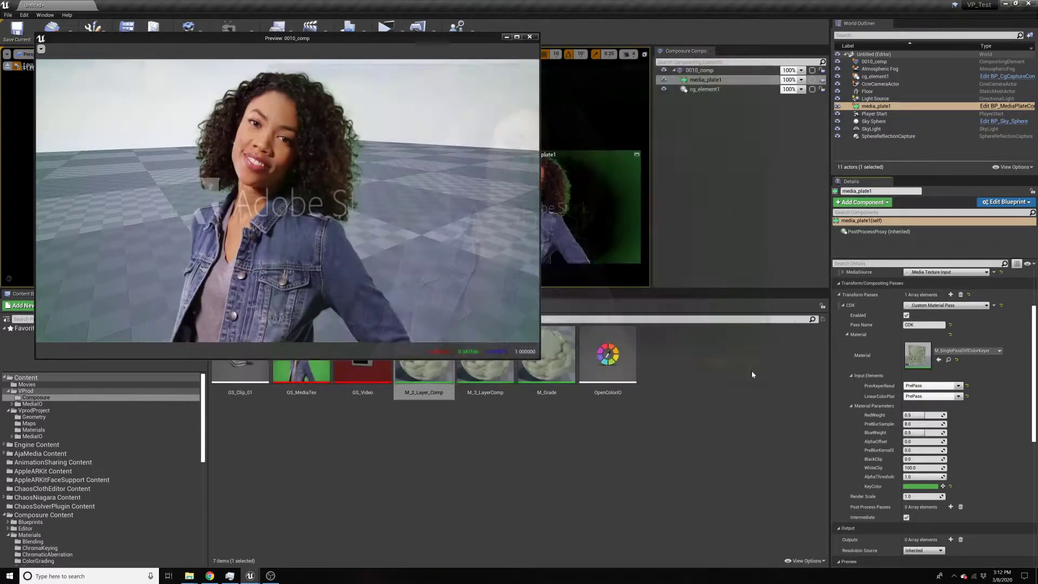
drag(391, 38, 445, 59)
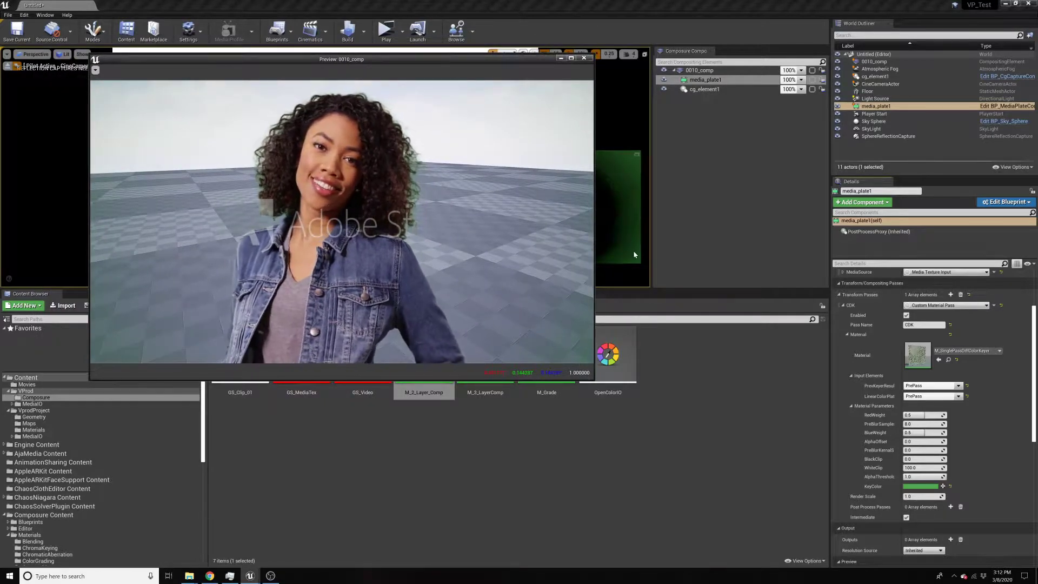
mouse_move(923, 476)
mouse_down()
mouse_move(914, 476)
mouse_move(931, 476)
mouse_up()
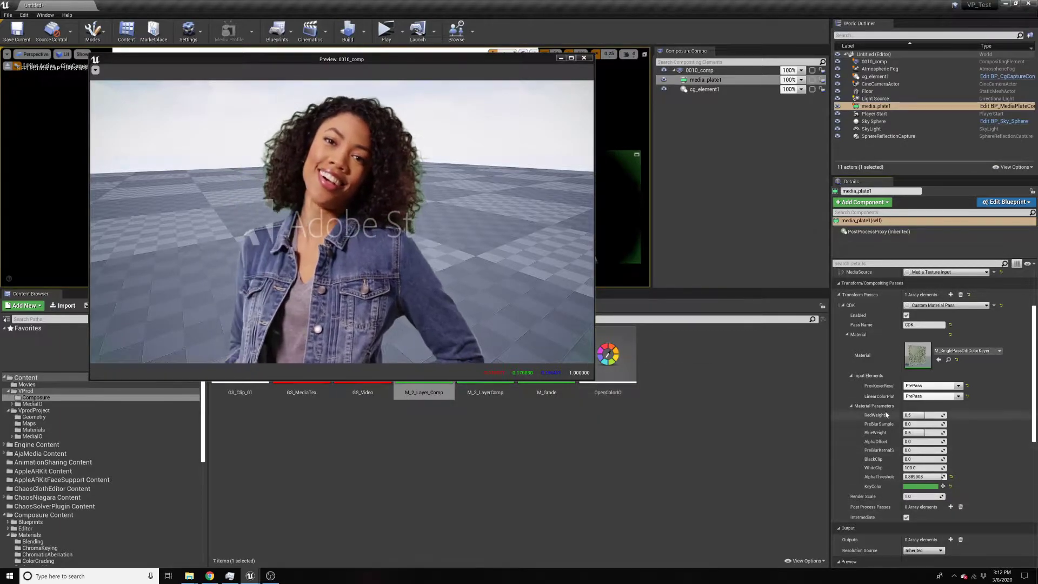
scroll(859, 368, up, 2)
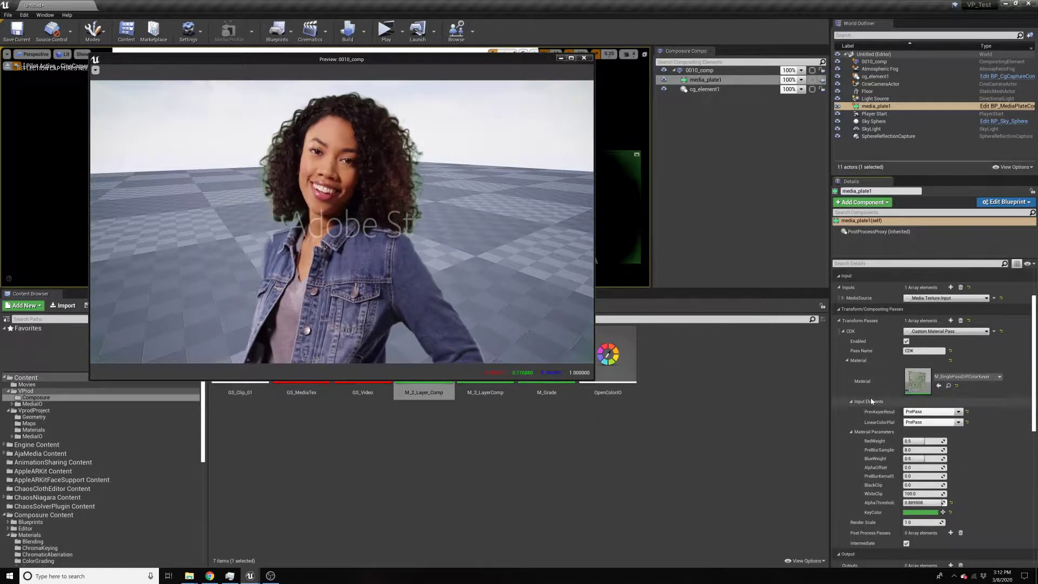
Add a second transform pass to media_plate1 and name it Despill
click(843, 331)
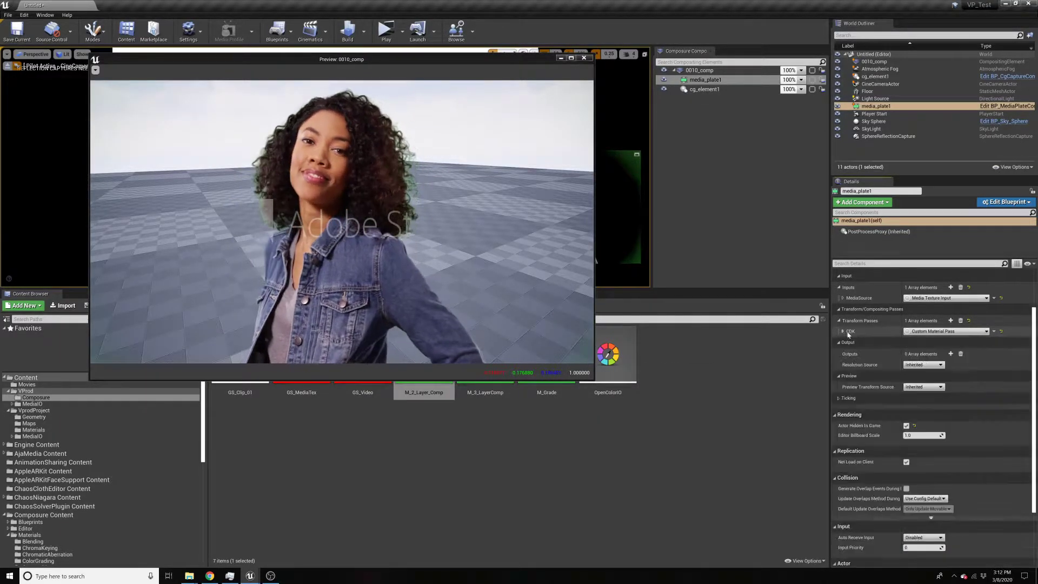
click(950, 320)
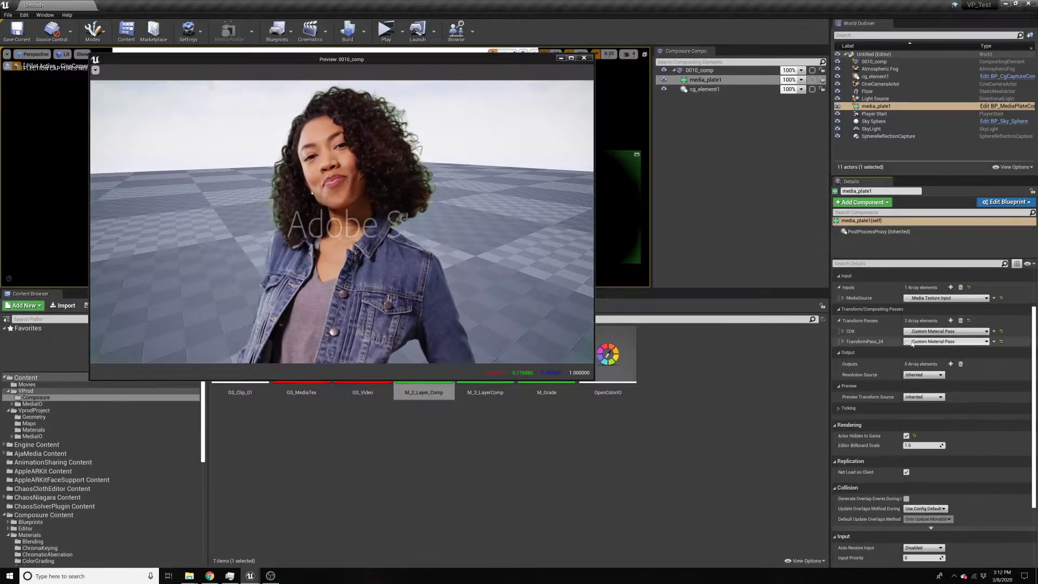
click(843, 341)
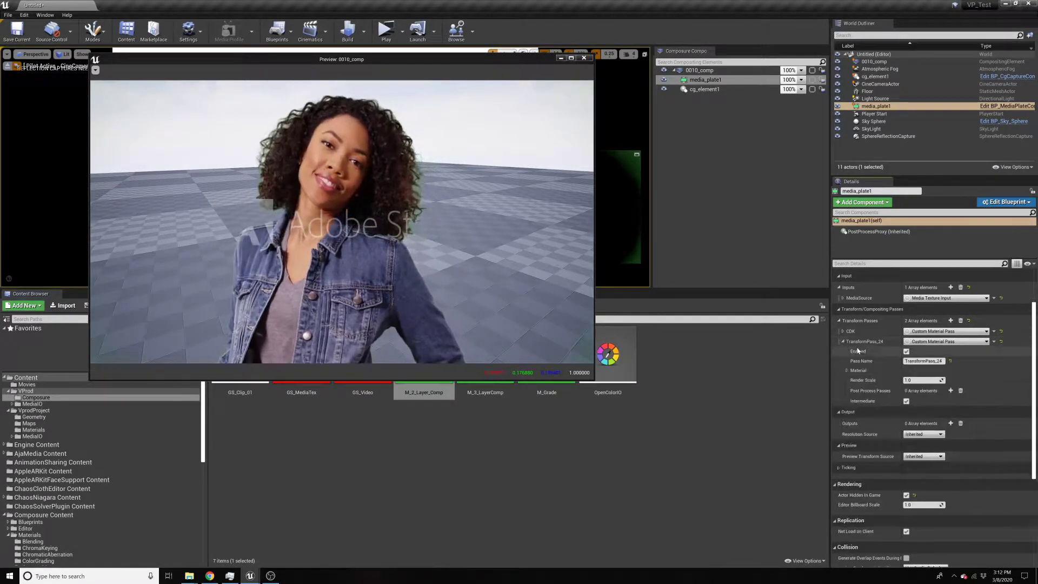
click(922, 360)
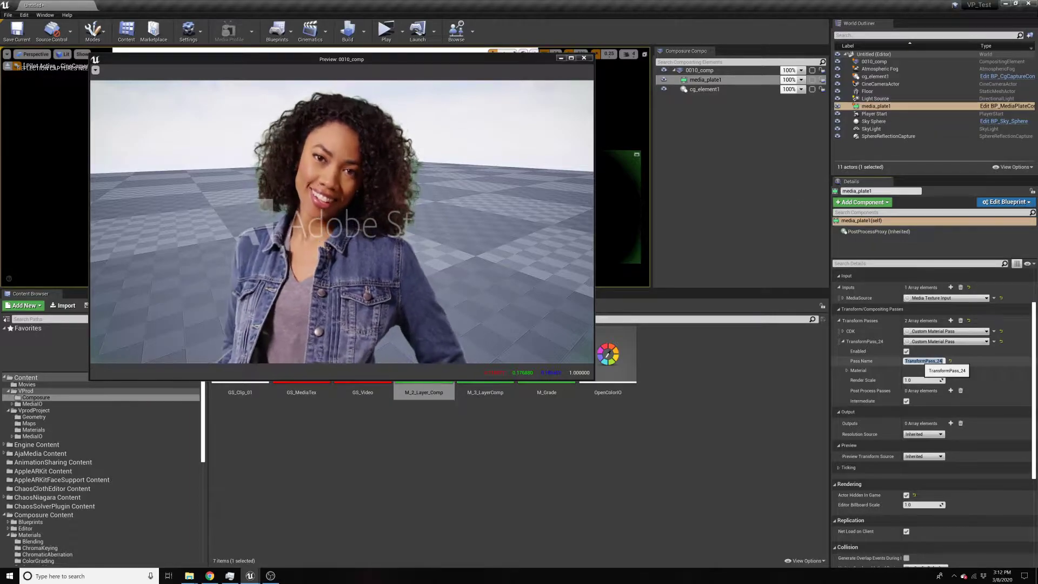
text(Despill)
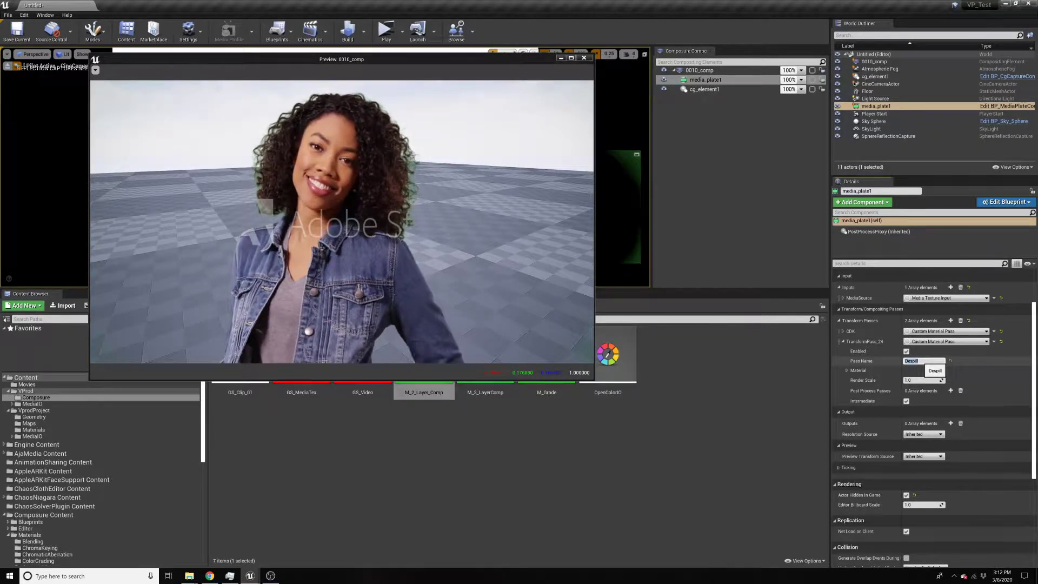
key(Return)
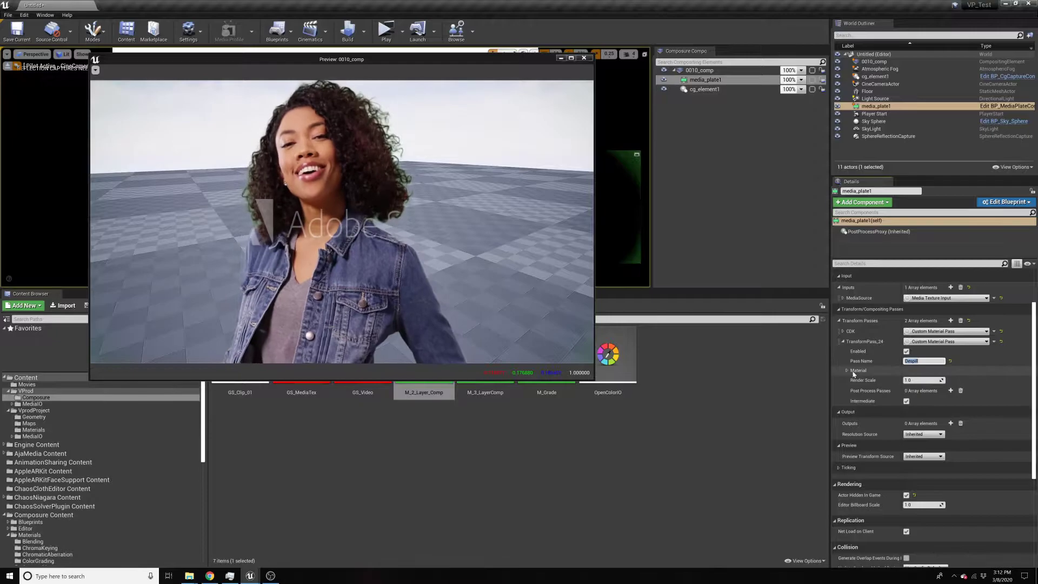
Assign M_DespillGreenByAvg as the Despill pass material and enlarge the comp preview
click(847, 371)
click(968, 386)
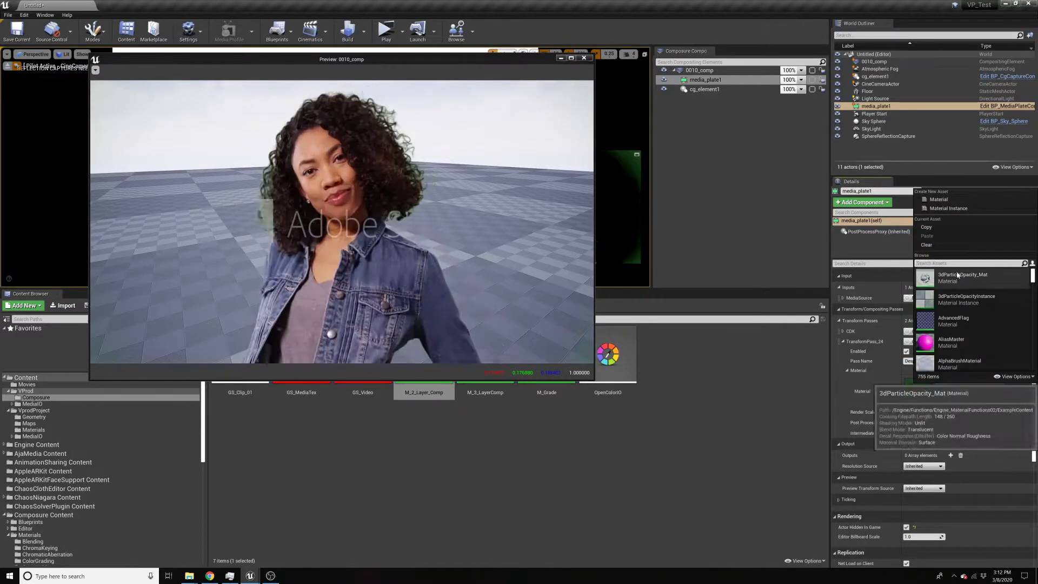
text(avg)
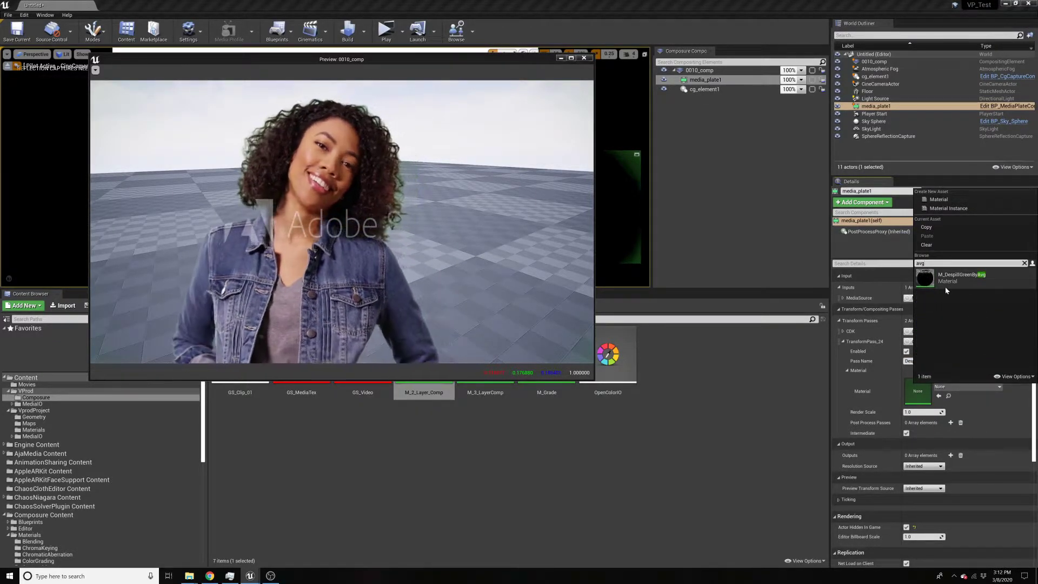
click(975, 281)
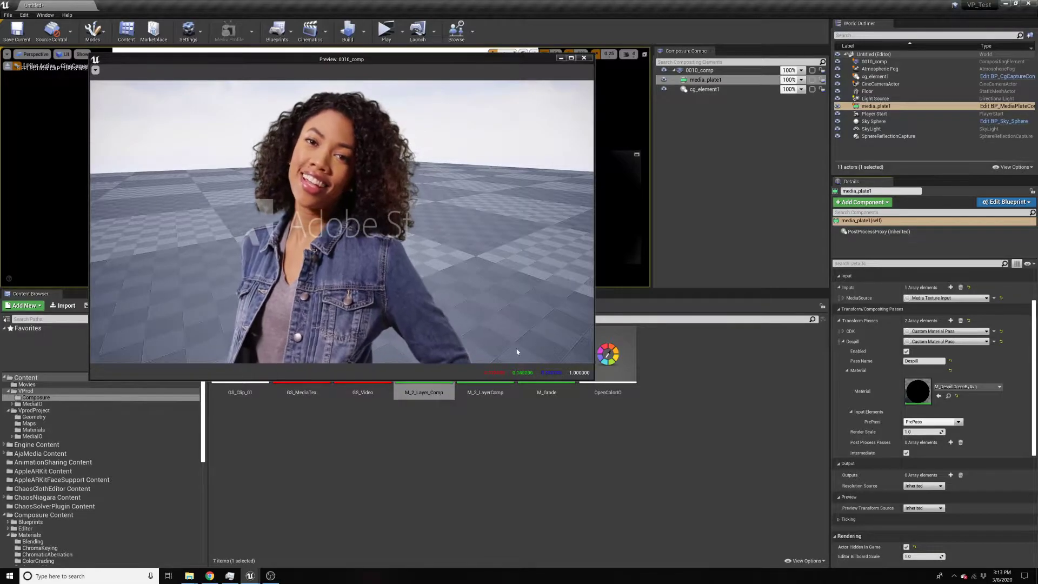
drag(584, 382, 609, 395)
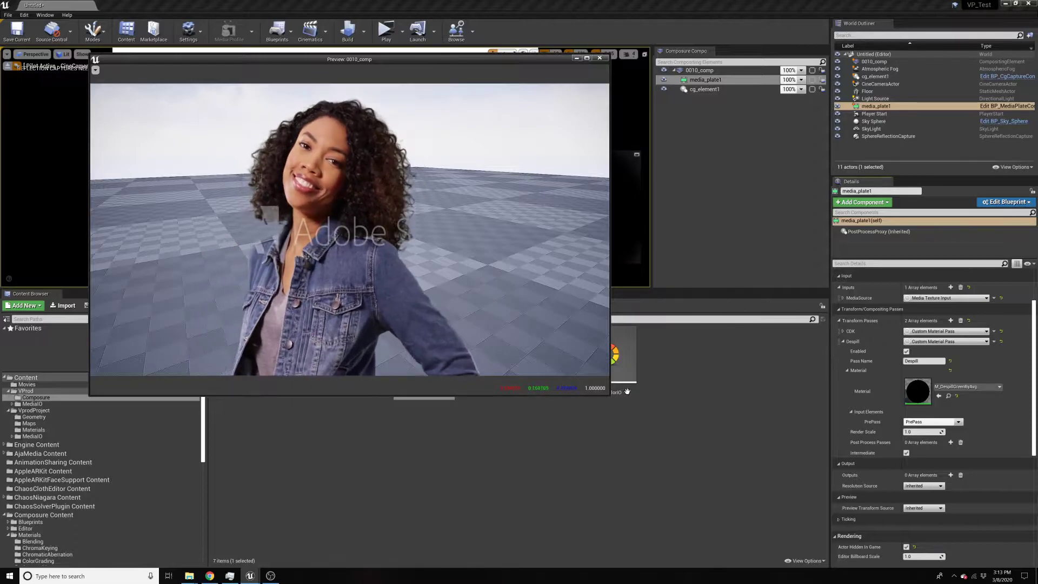
Add a third transform pass to media_plate1 as a Tonemap pass
click(843, 341)
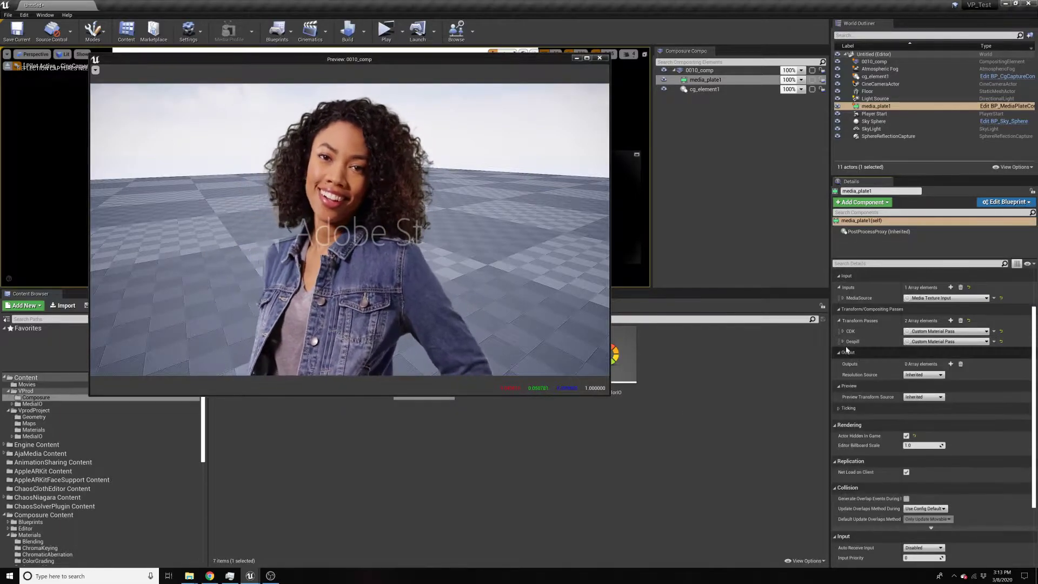
click(951, 320)
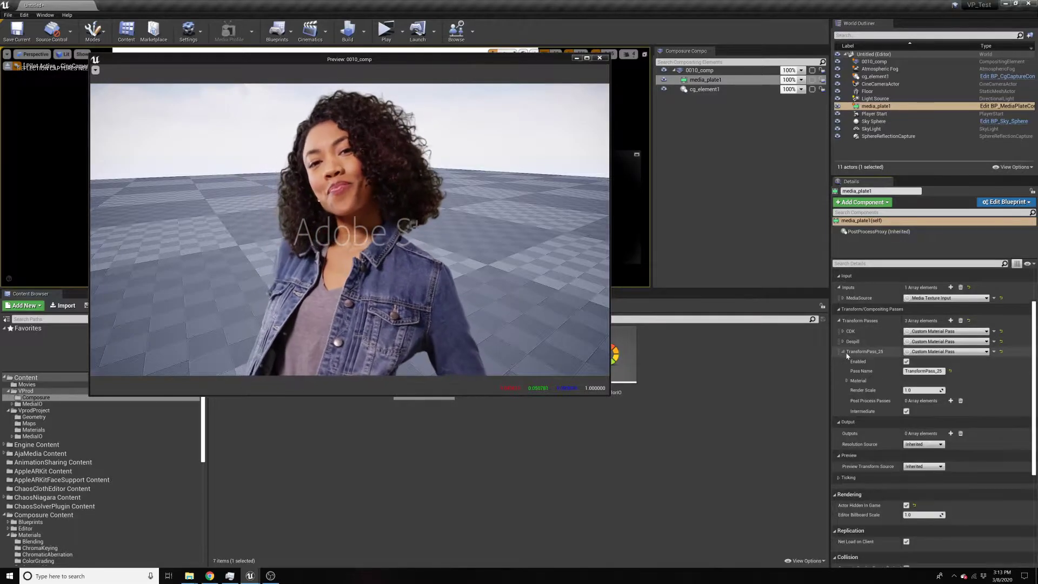
click(925, 353)
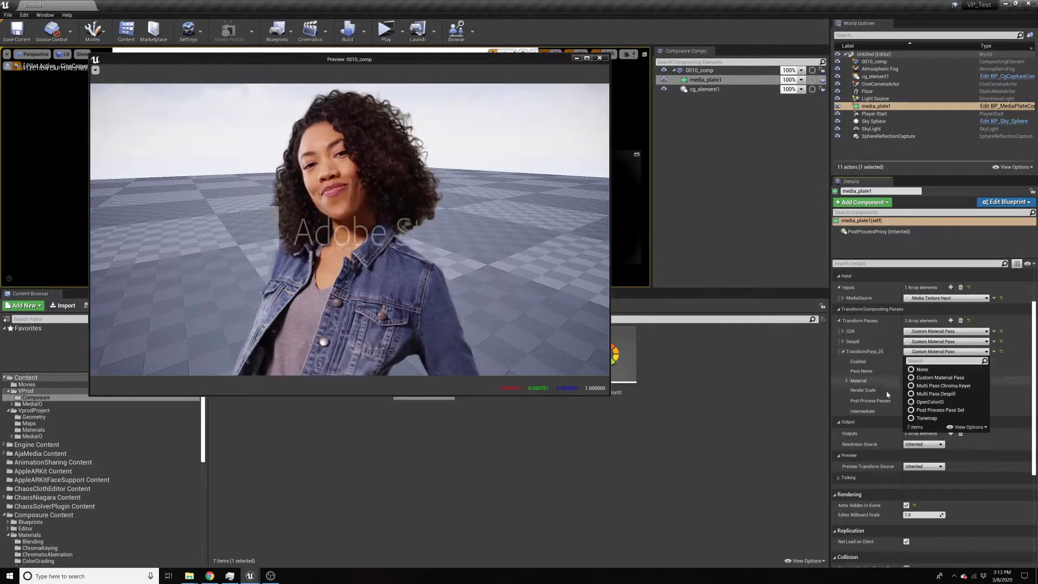
click(926, 418)
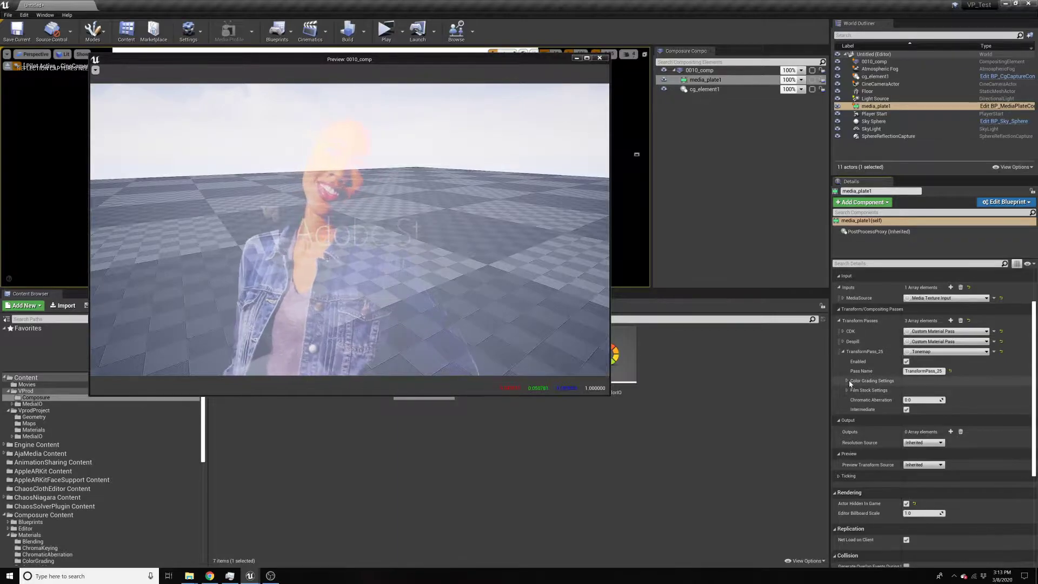
Raise the Tonemap pass's global saturation to 1.31 in Color Grading Settings
click(848, 380)
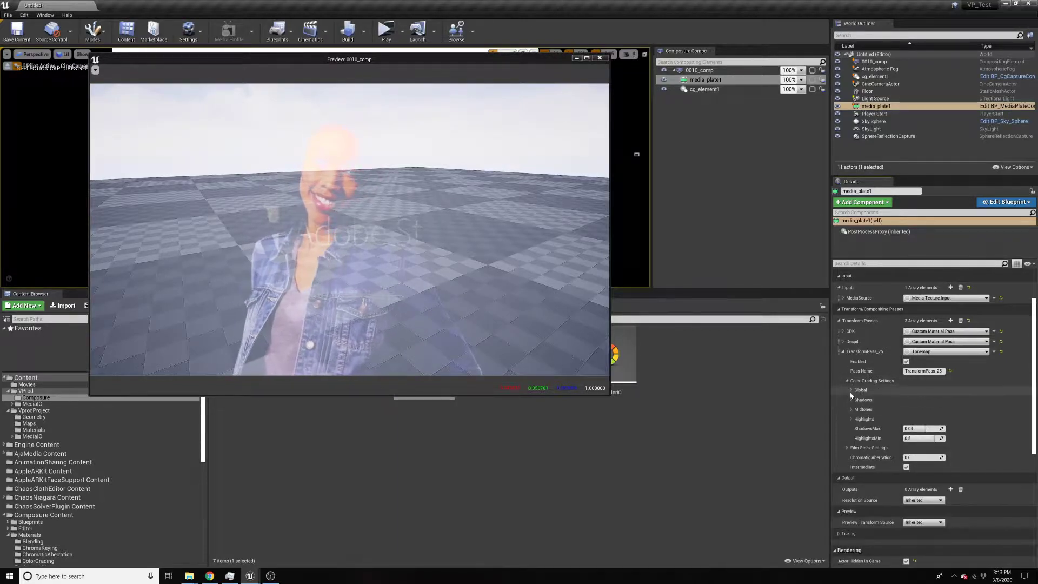
click(851, 391)
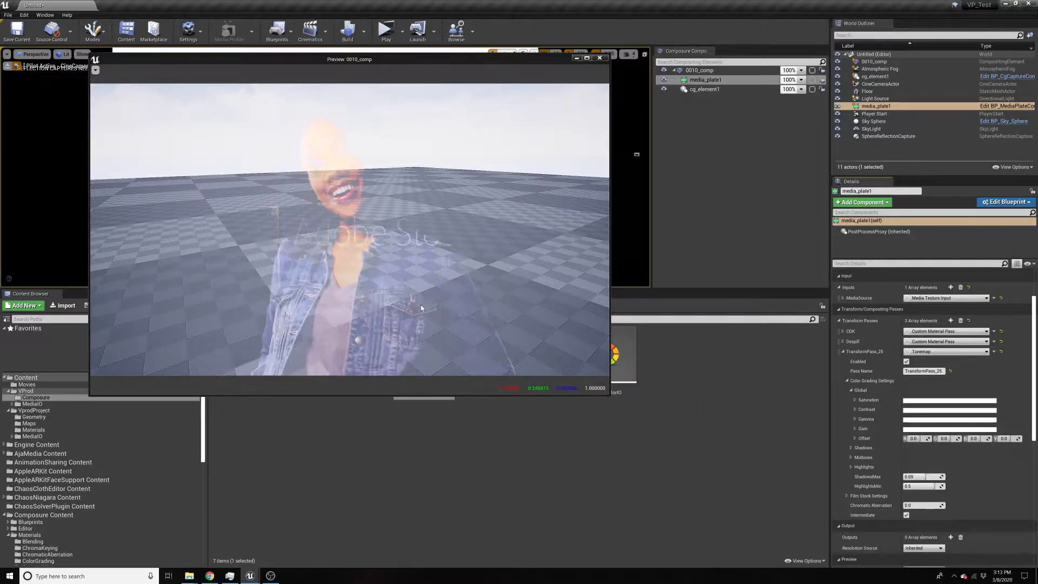
click(854, 401)
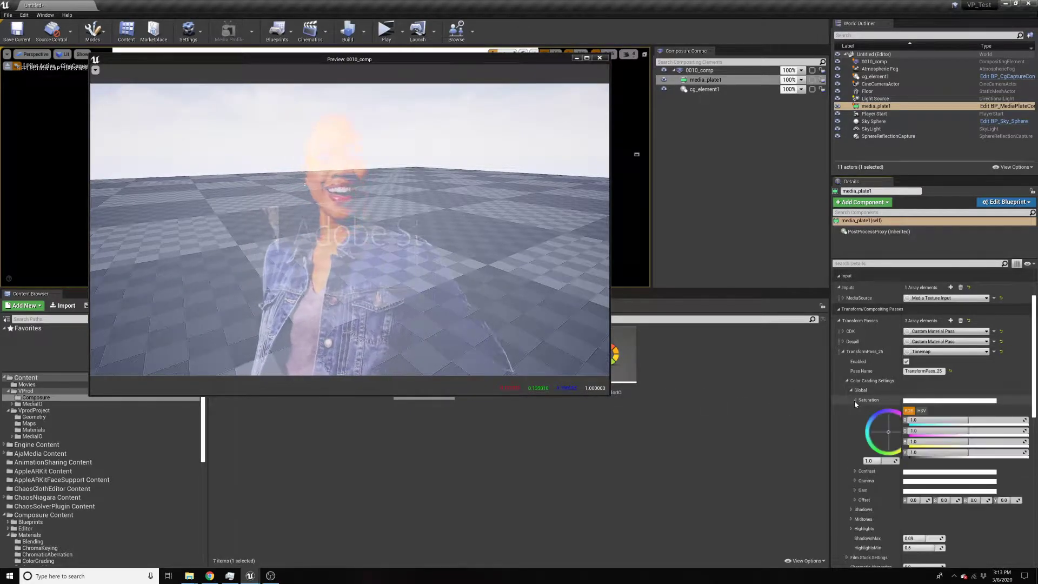
drag(877, 460, 903, 460)
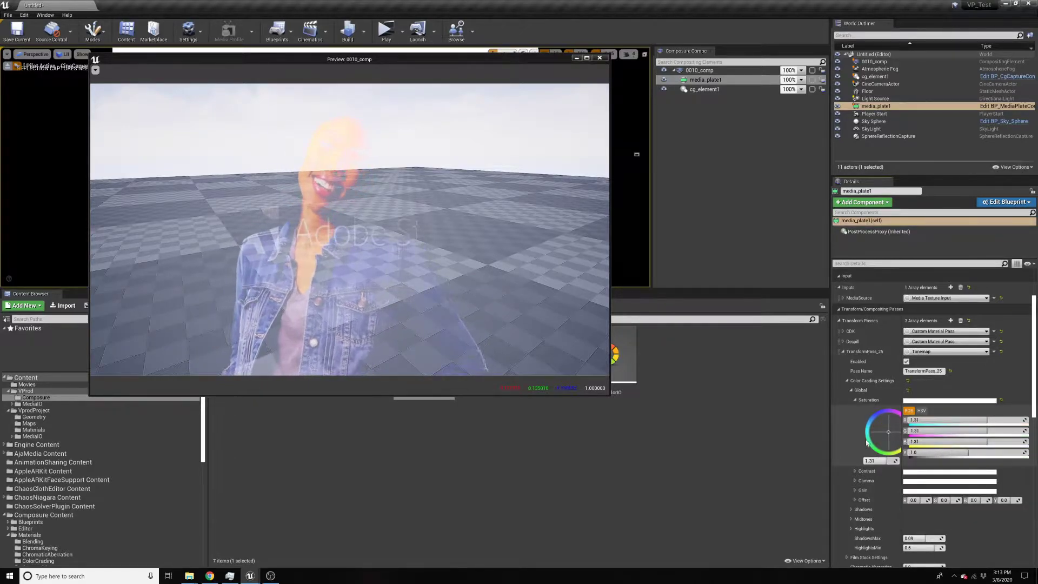
click(848, 381)
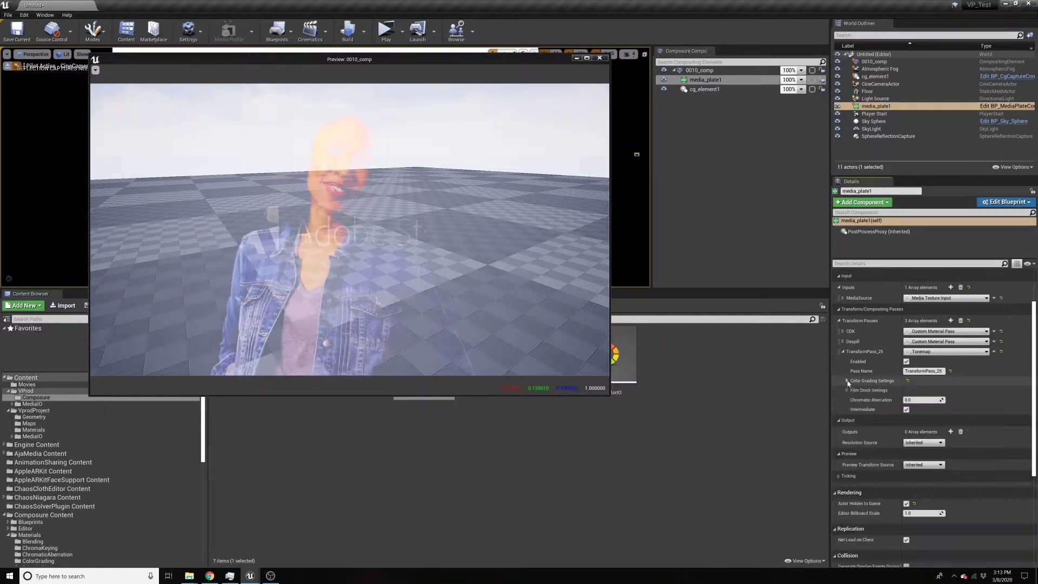
click(868, 352)
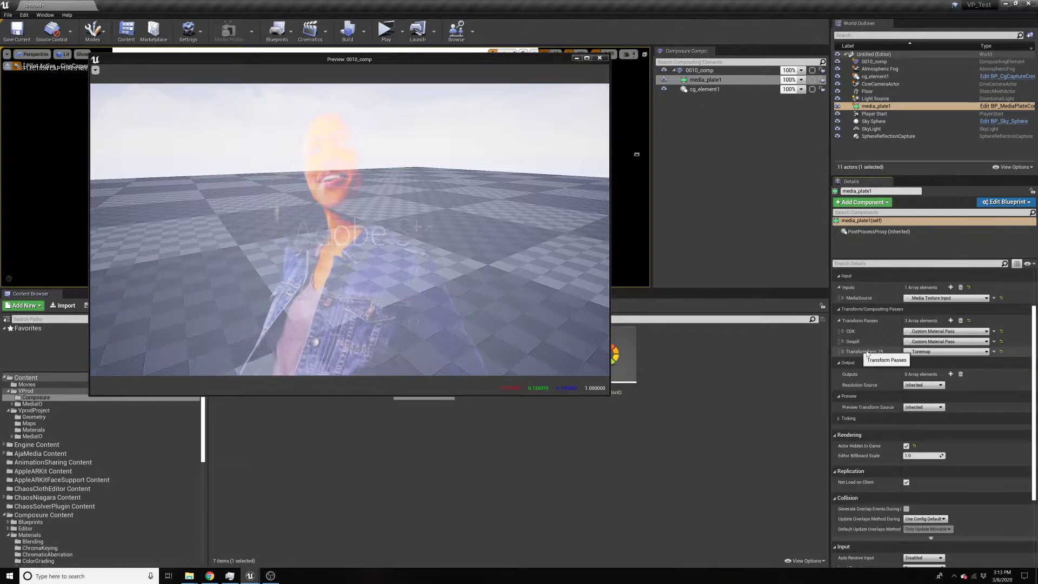
click(867, 352)
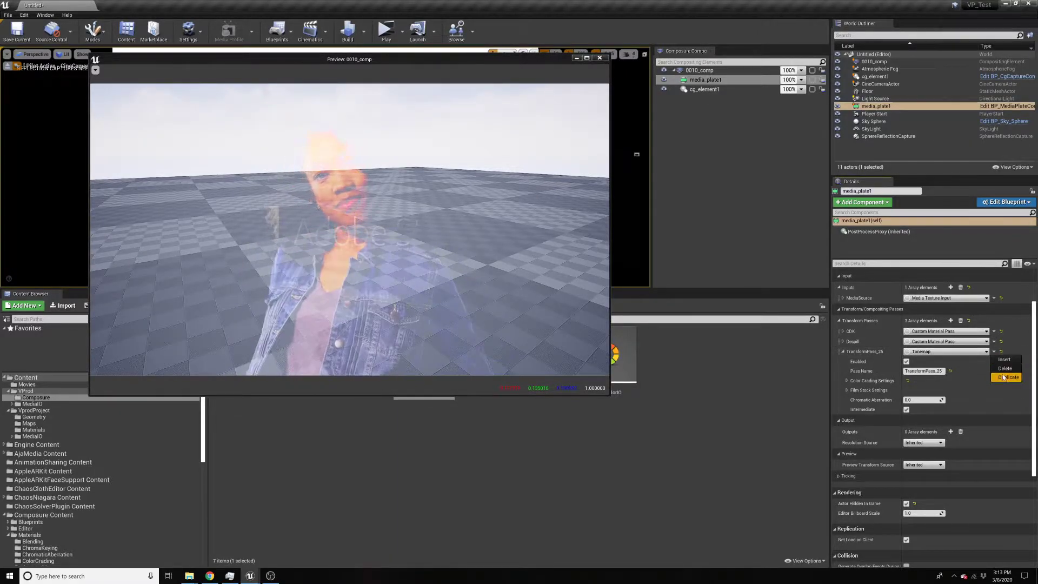
Delete the Tonemap pass and add TransformPass_26, leaving its material unassigned
click(1001, 370)
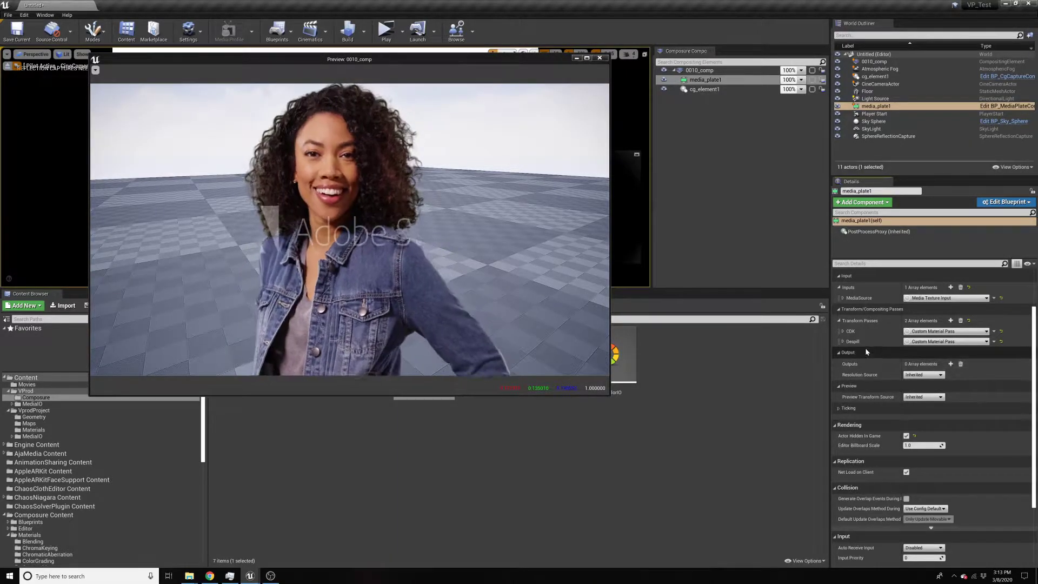
click(950, 320)
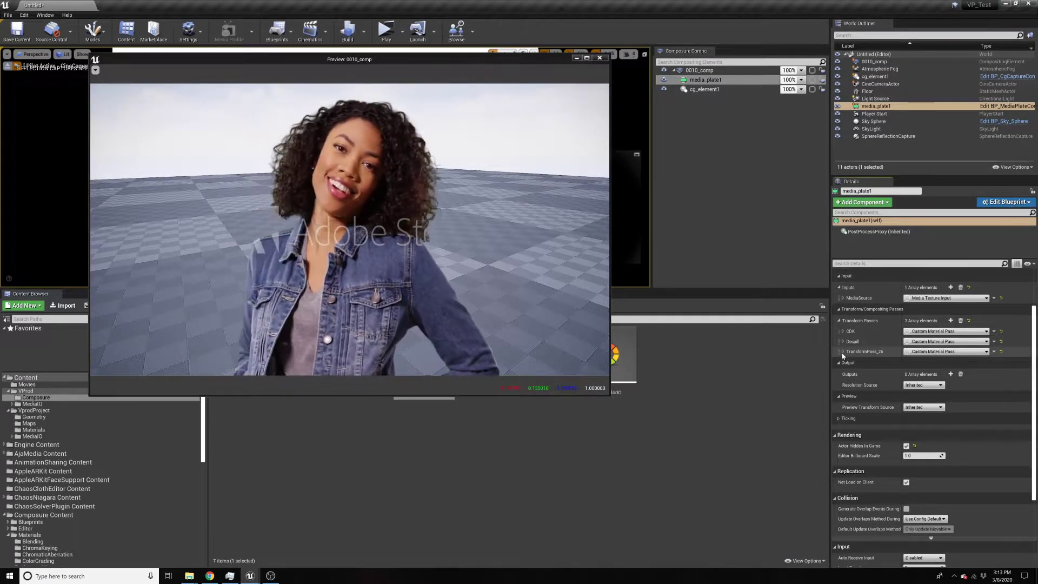
click(844, 352)
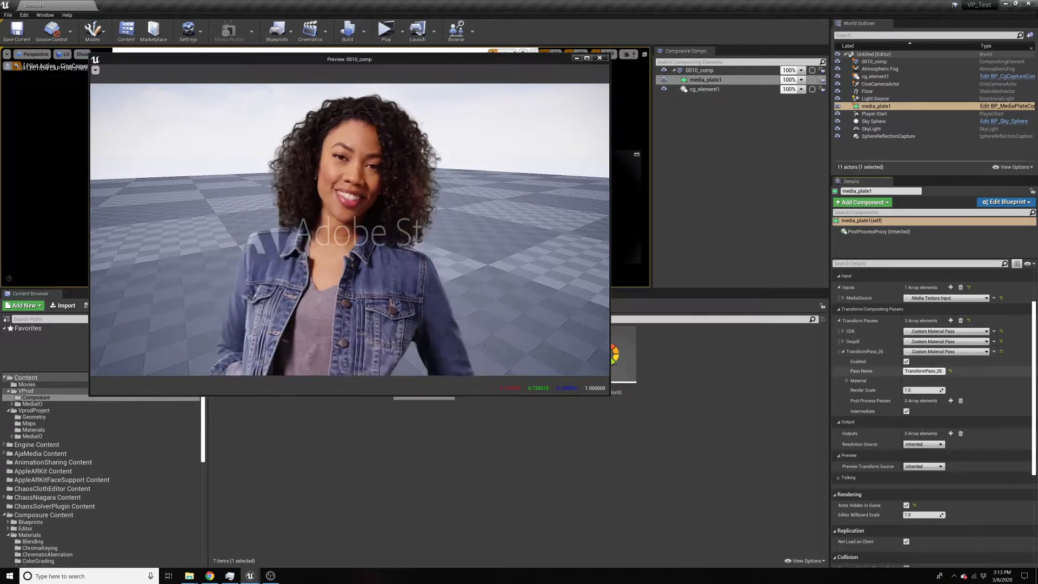
click(847, 380)
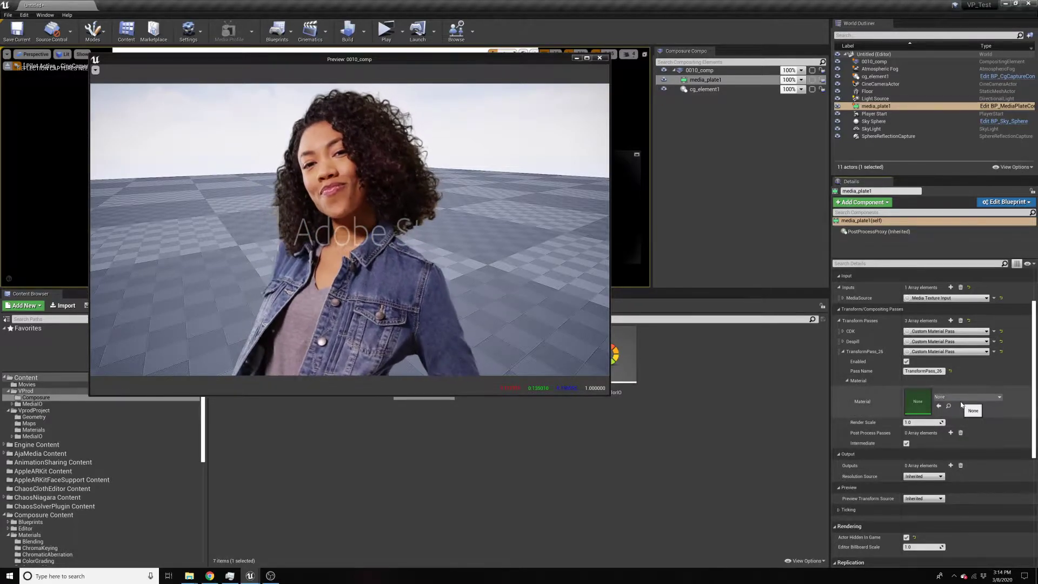
click(959, 401)
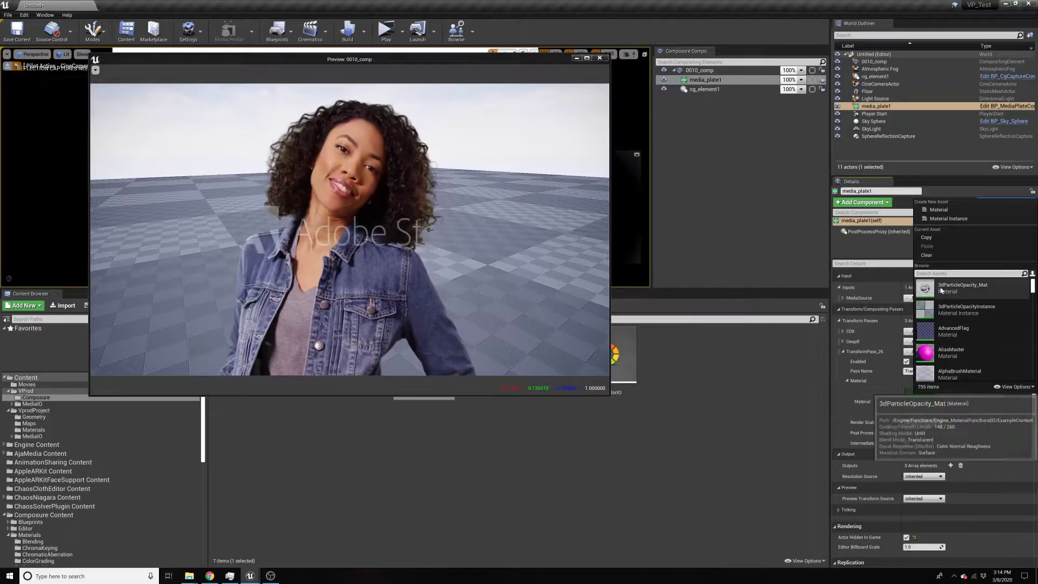
click(868, 390)
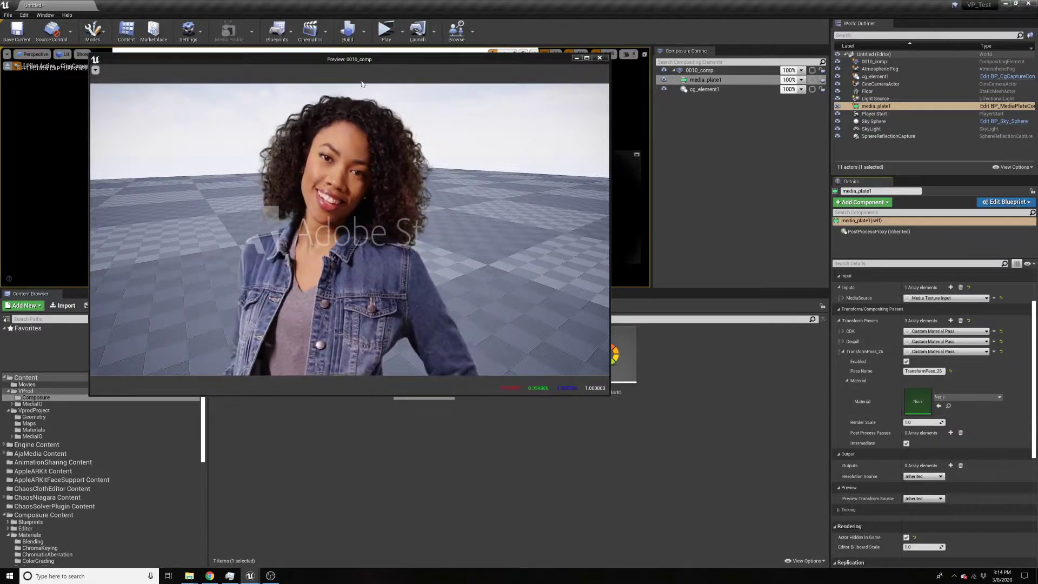
Reposition the preview and scroll the asset browser, opening its display options
drag(377, 59, 501, 41)
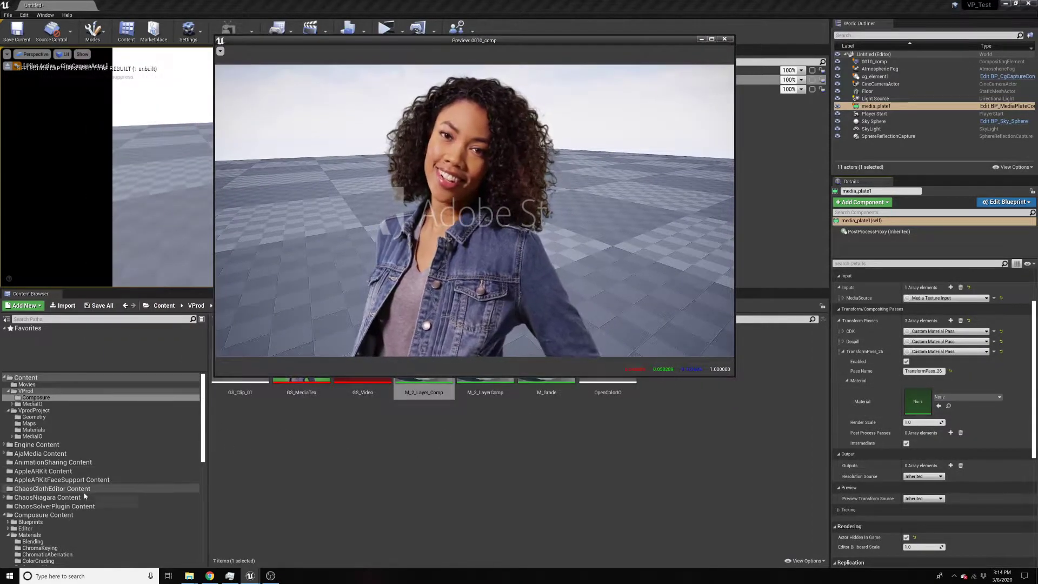
scroll(77, 504, down, 1)
scroll(65, 495, up, 1)
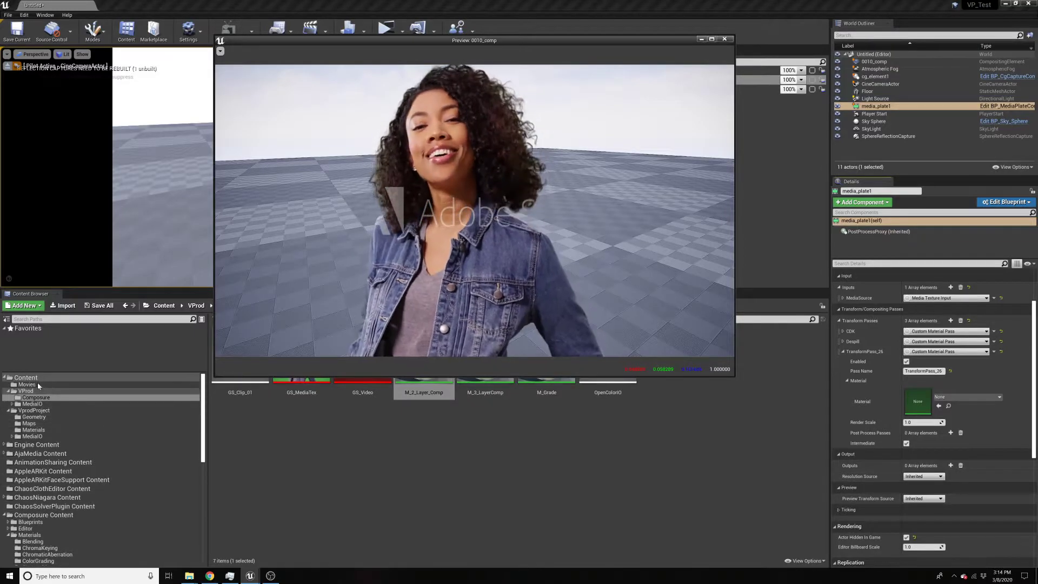
scroll(52, 489, down, 4)
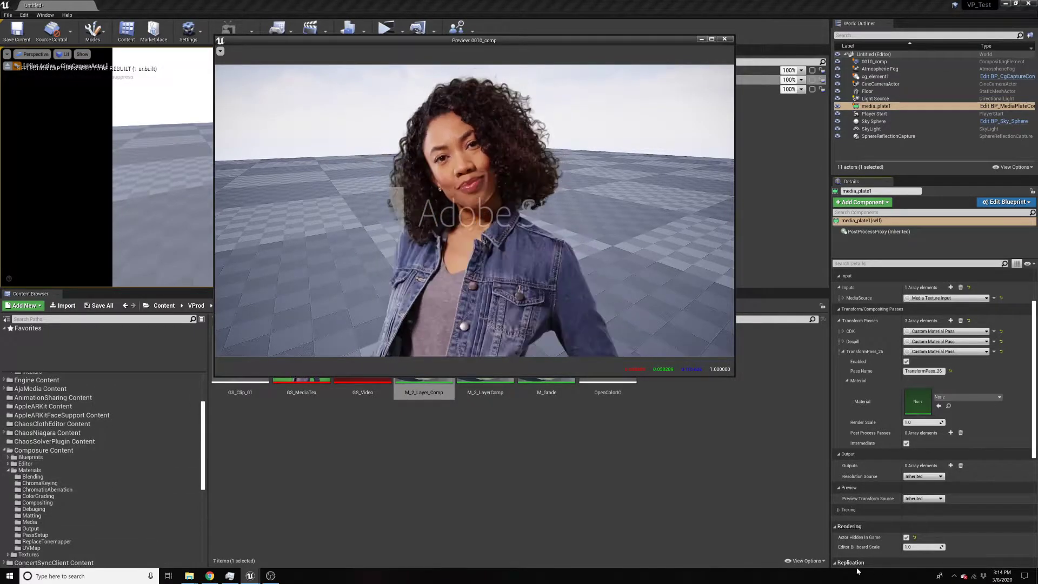
click(819, 562)
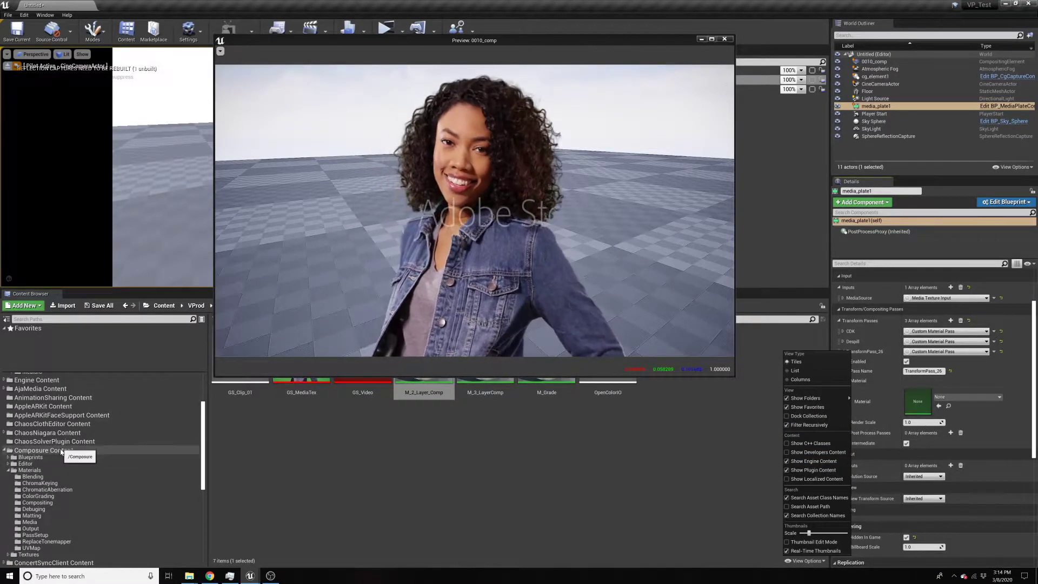
Browse to Composure Content > Materials > ColorGrading, shrinking the preview out of the way
click(89, 452)
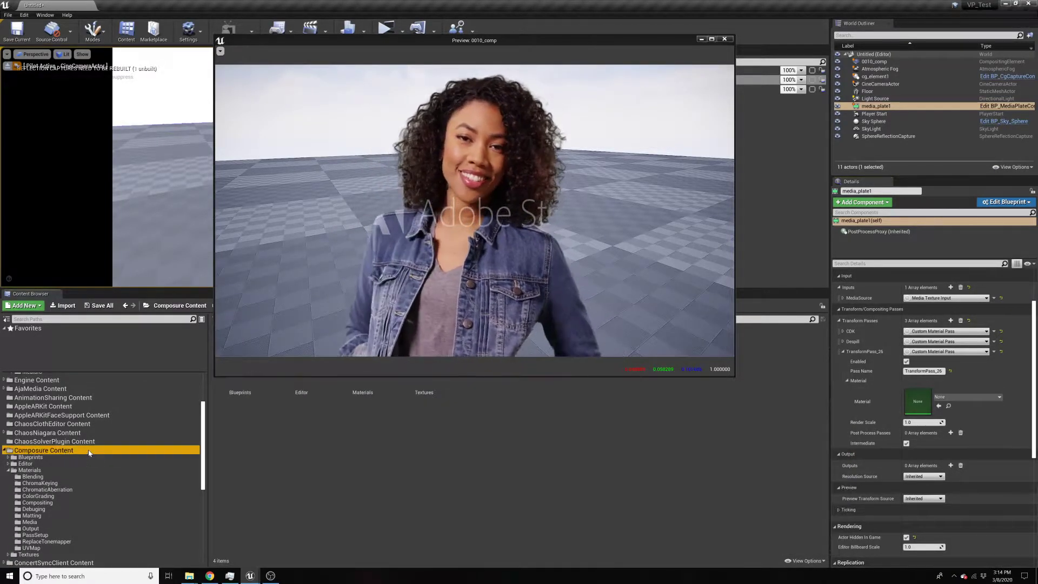
click(50, 475)
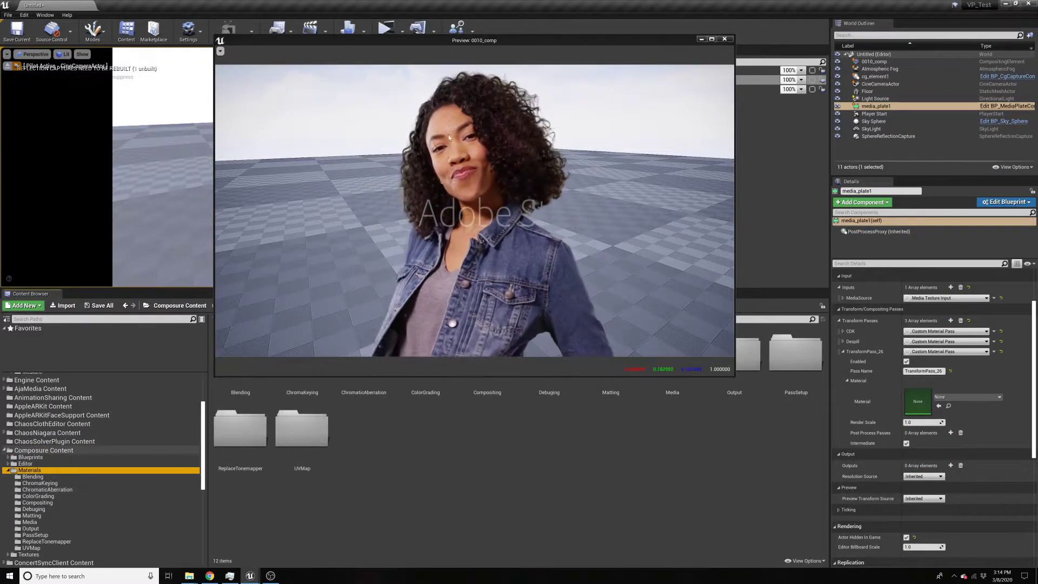
drag(492, 41, 341, 7)
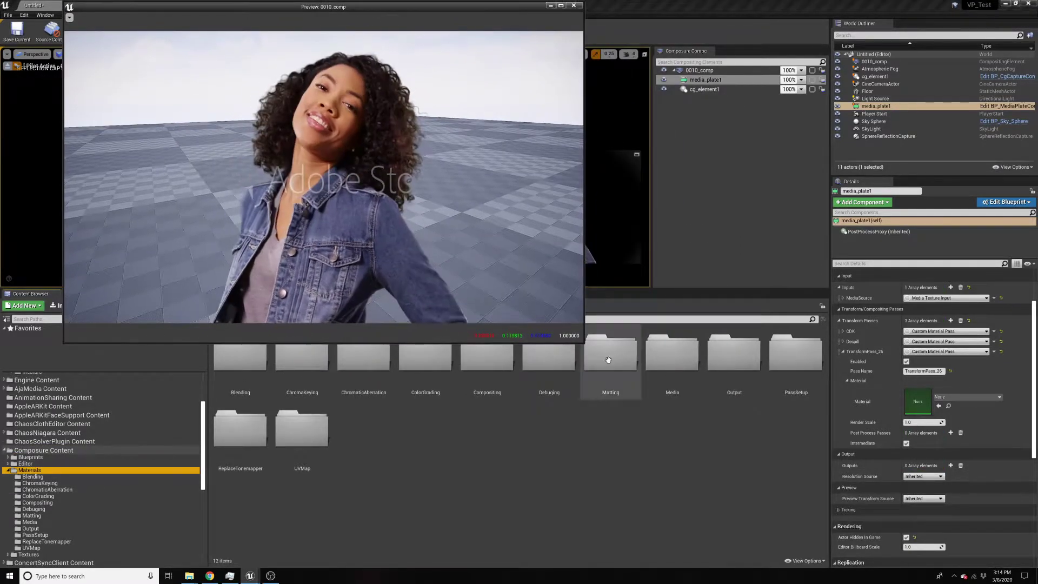
drag(583, 342, 530, 301)
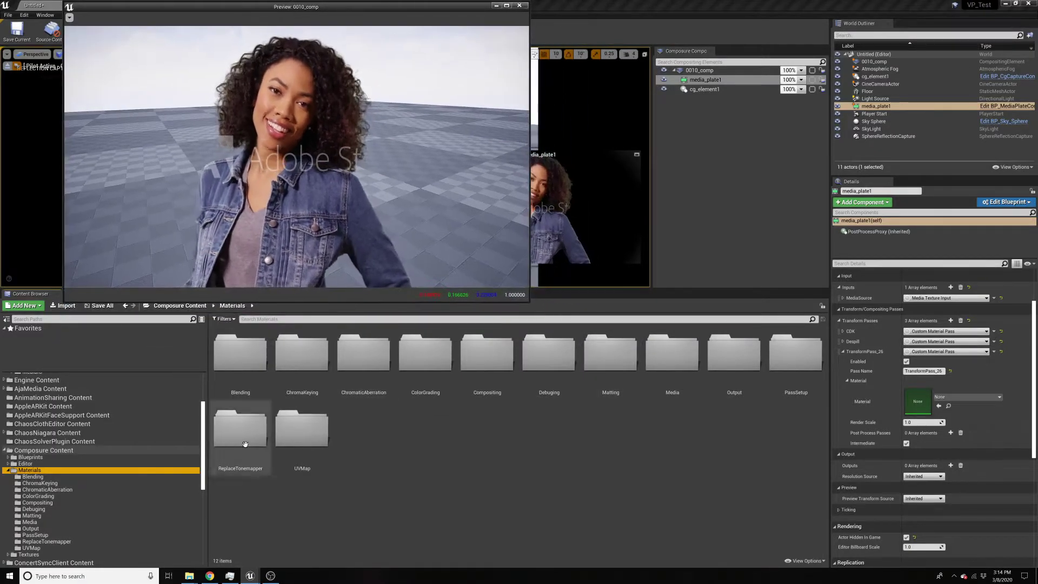
click(51, 483)
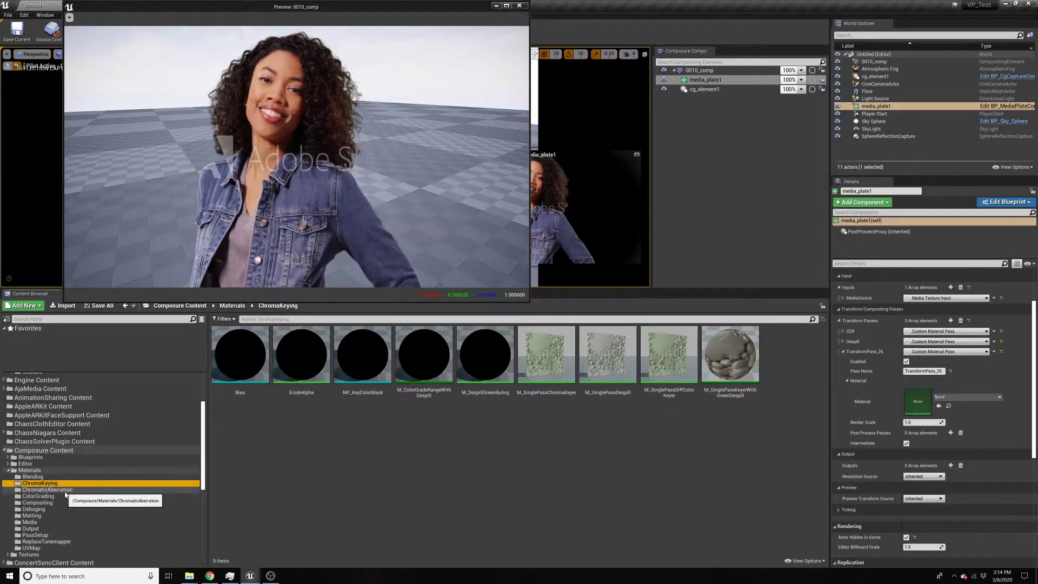
click(51, 496)
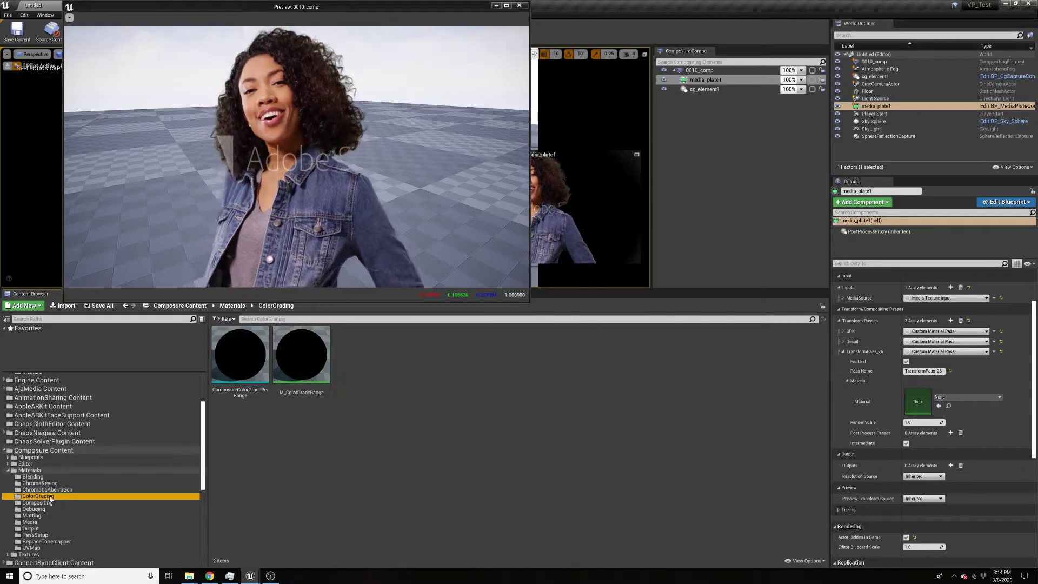
Drag M_ColorGradeRange into TransformPass_26's Material slot and enlarge the comp preview
click(319, 372)
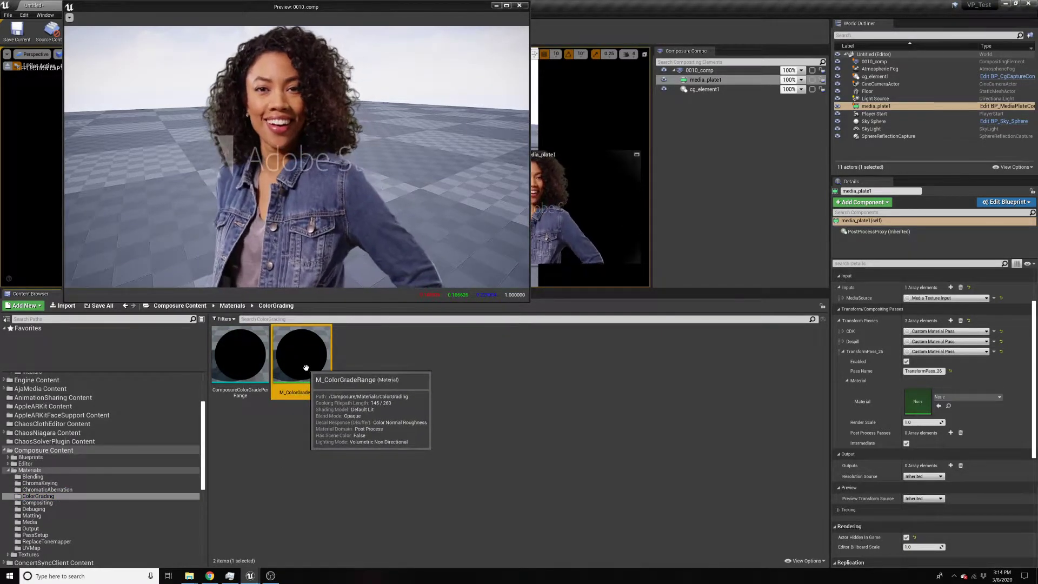
drag(306, 368, 919, 403)
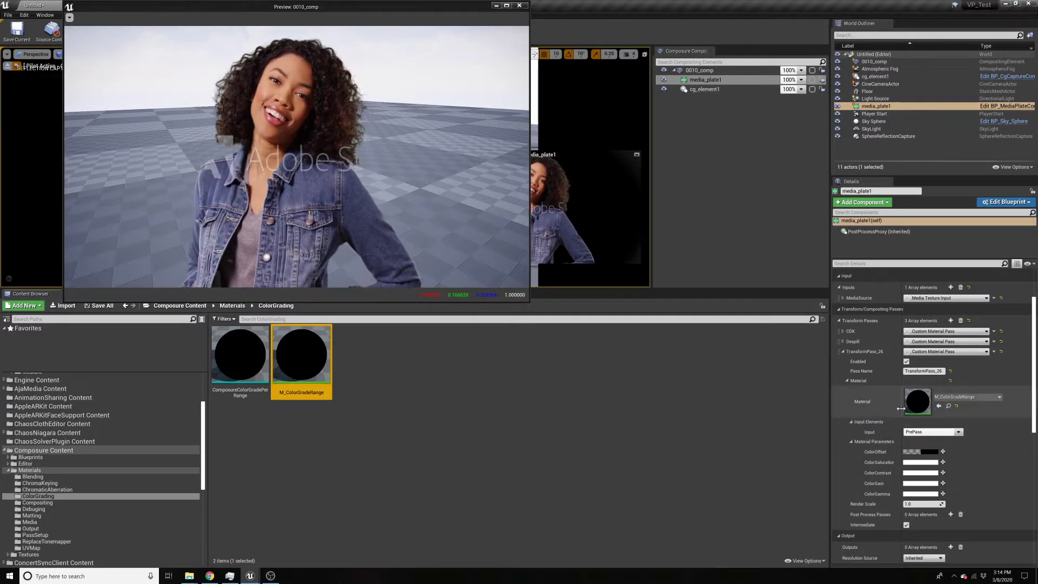
click(913, 371)
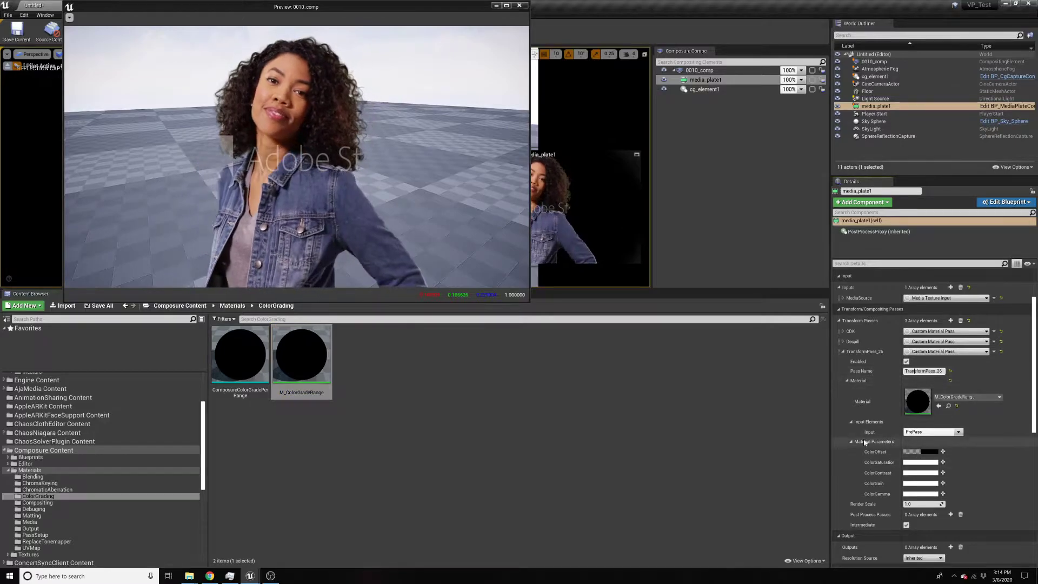
scroll(882, 442, down, 1)
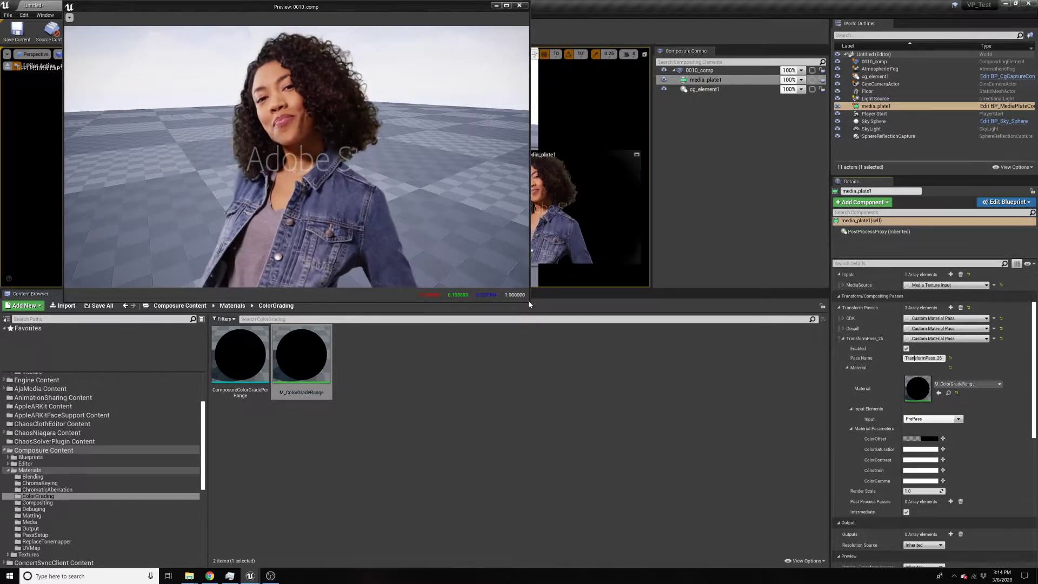
drag(530, 302, 668, 419)
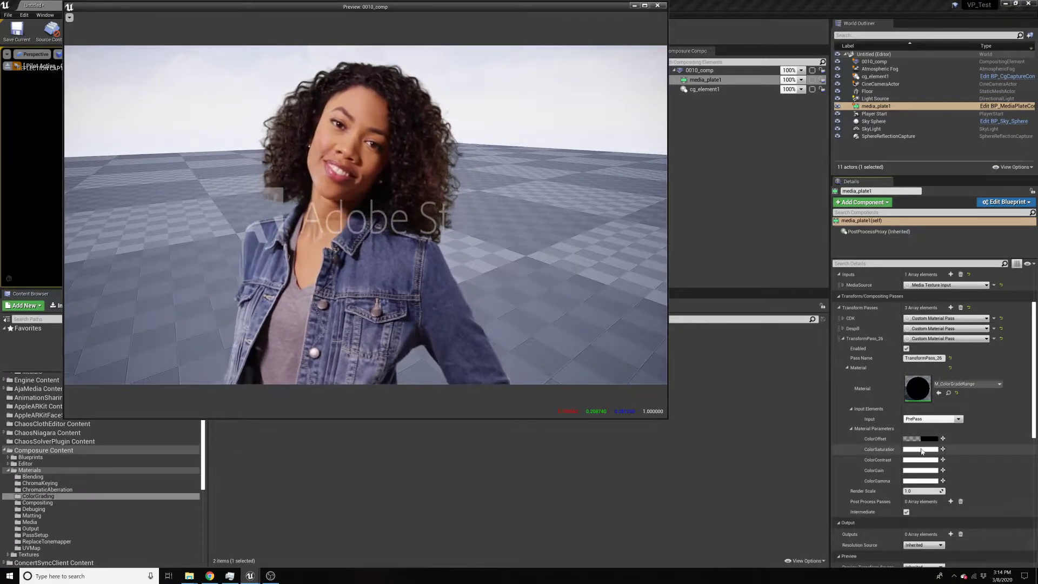
click(914, 481)
drag(811, 358, 734, 227)
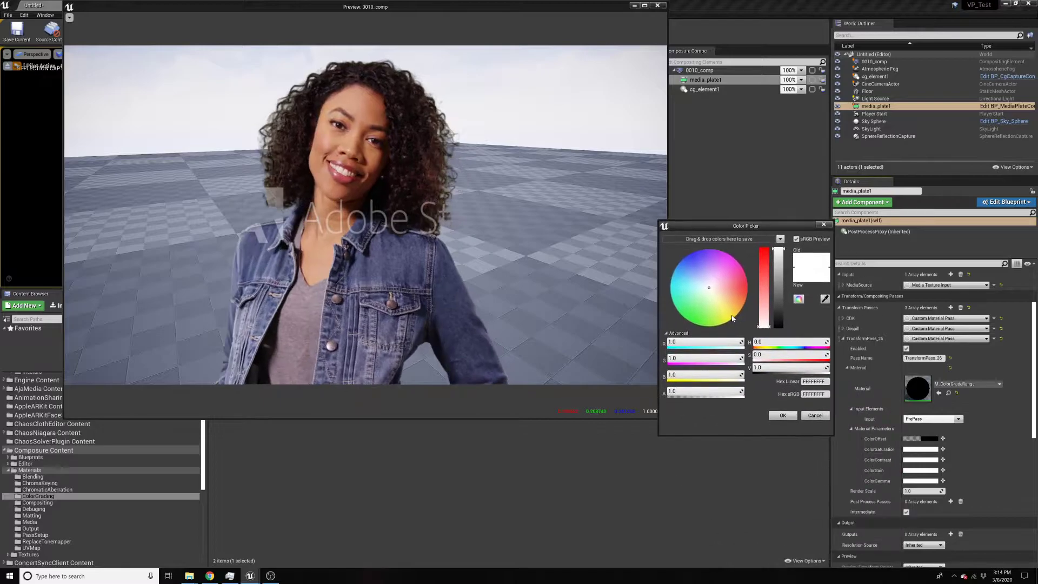
click(694, 289)
mouse_move(699, 292)
mouse_down()
mouse_move(689, 293)
mouse_move(703, 311)
mouse_move(727, 302)
mouse_move(707, 286)
mouse_up()
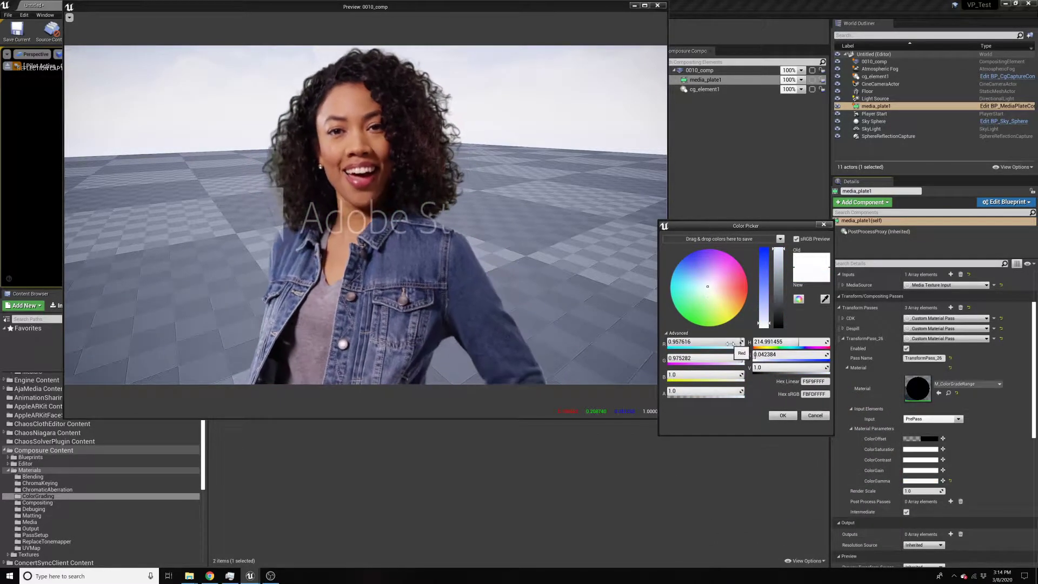
click(820, 415)
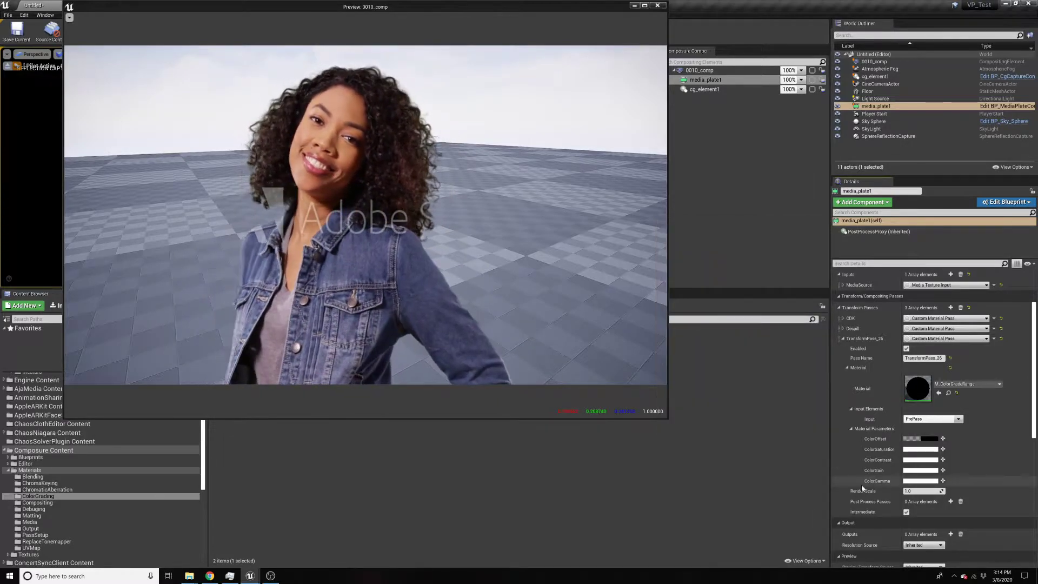
click(918, 481)
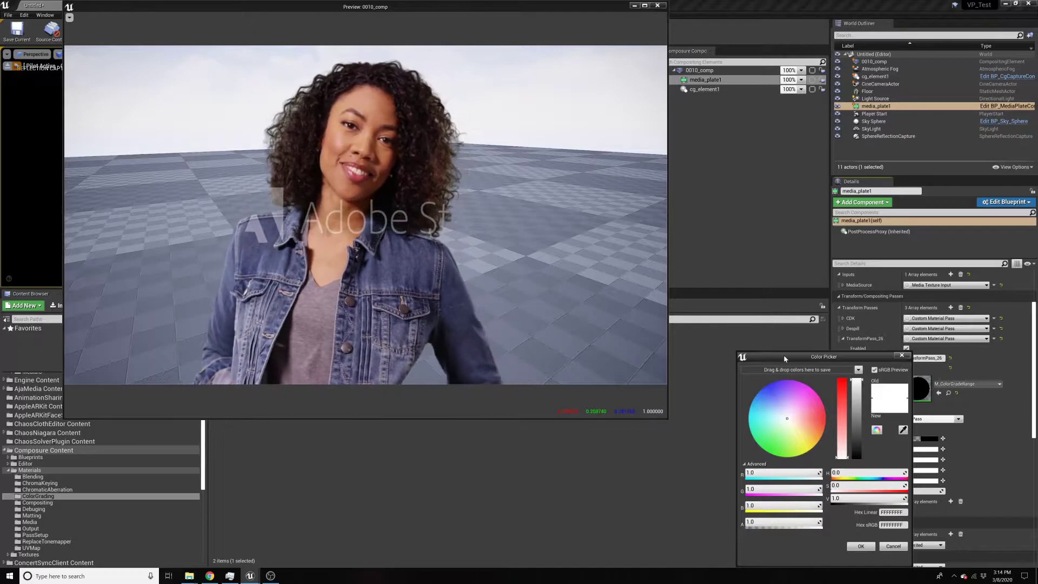
drag(784, 357, 661, 197)
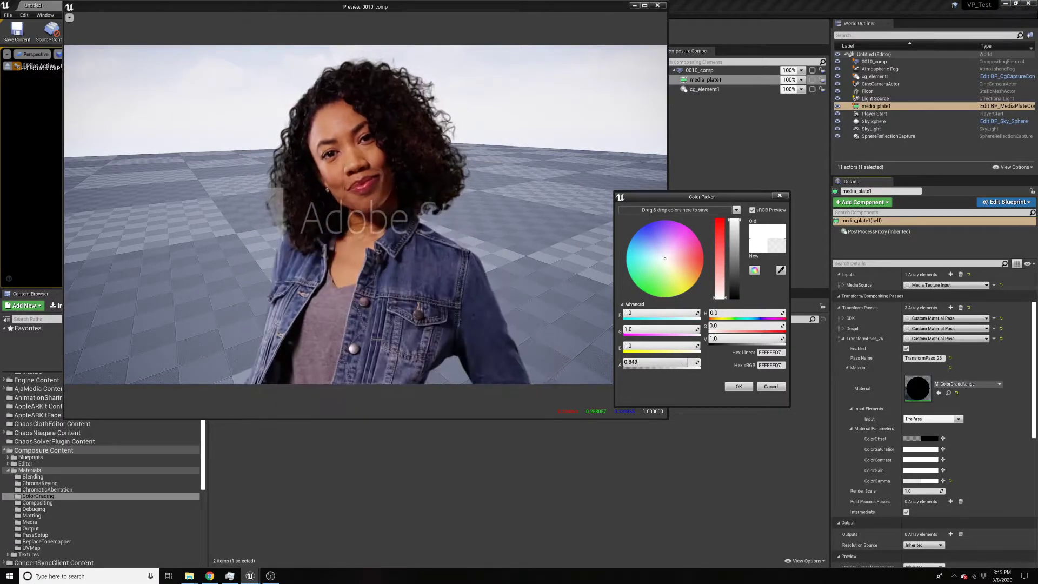
click(686, 362)
key(Return)
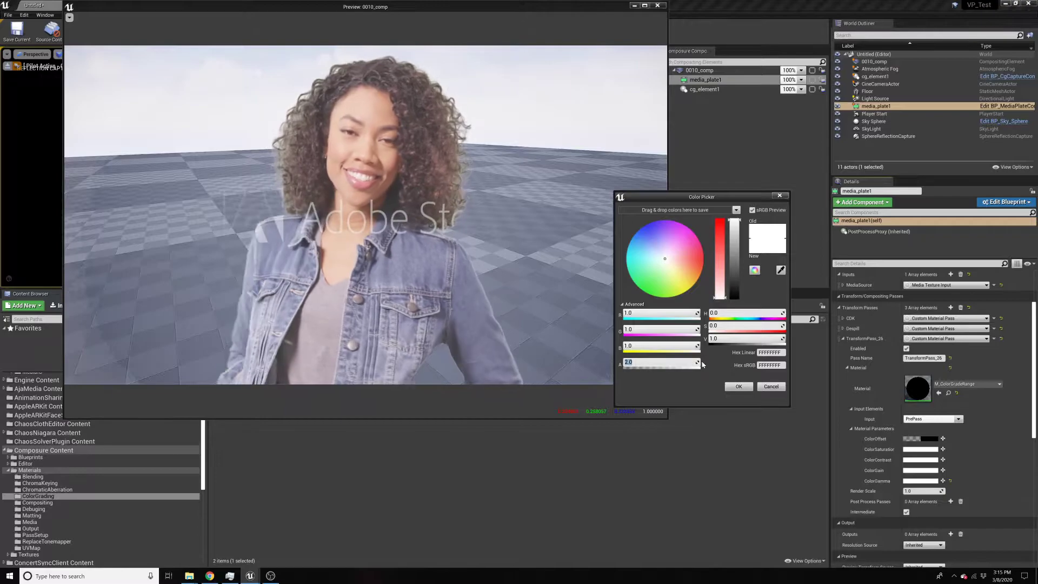
drag(697, 363, 670, 362)
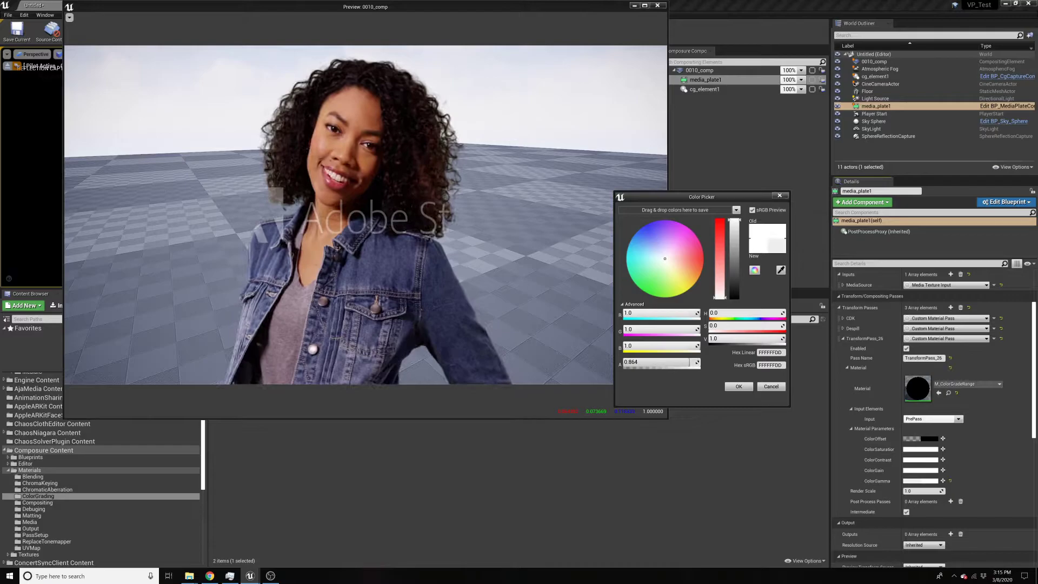
click(770, 387)
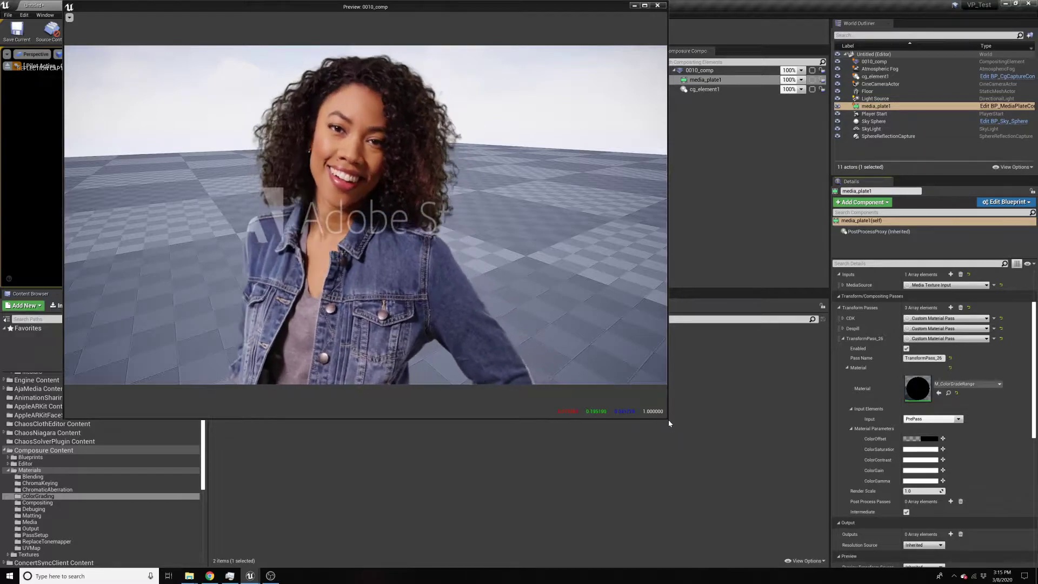
drag(668, 420, 667, 411)
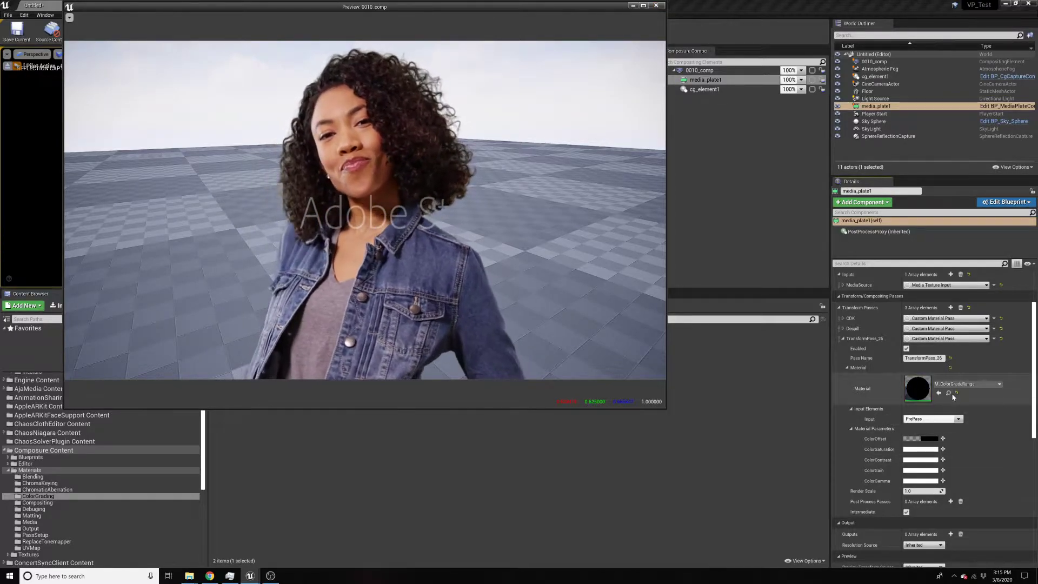
double_click(919, 393)
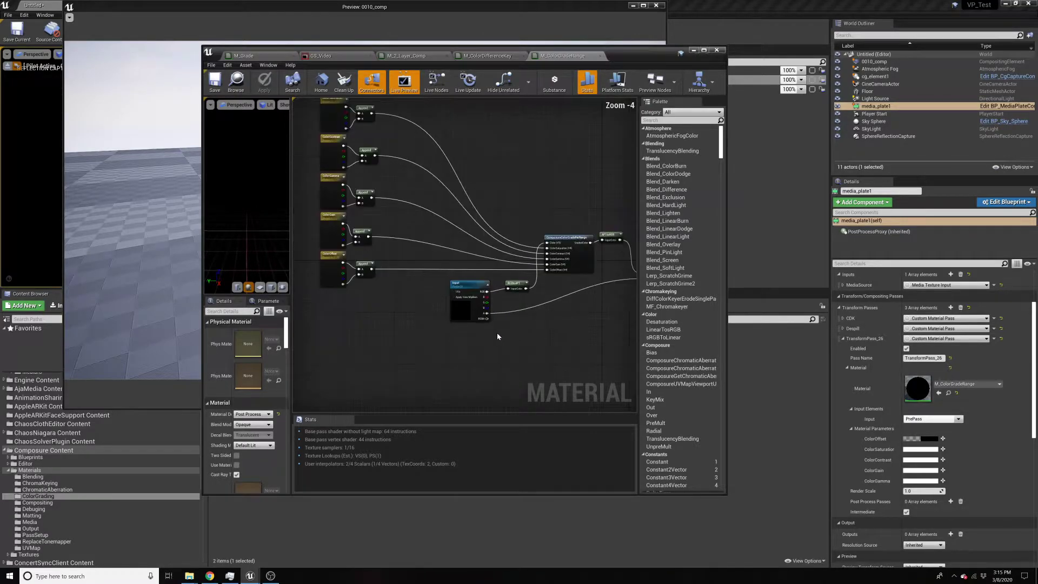
scroll(511, 295, up, 2)
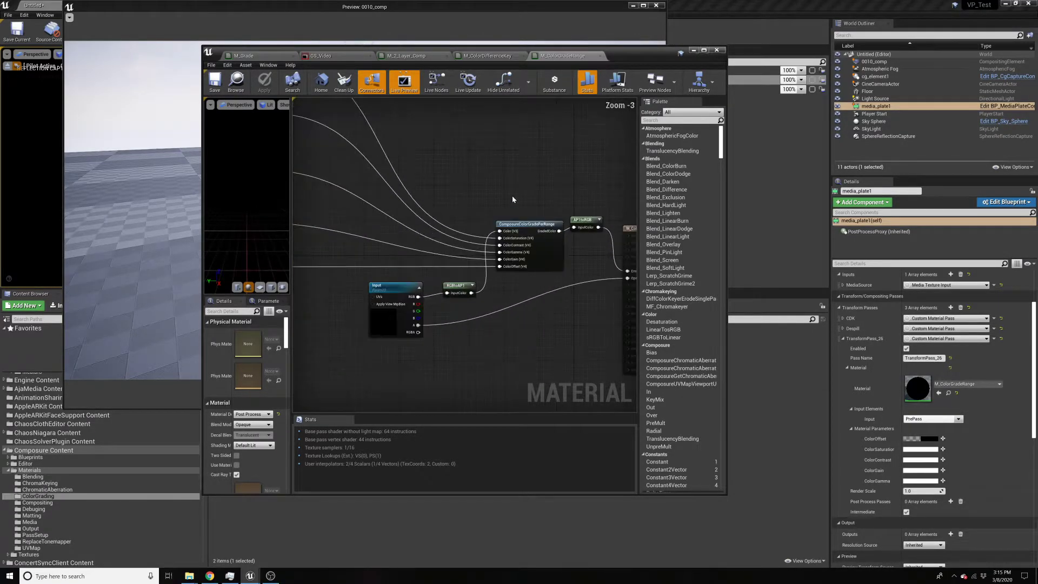
scroll(487, 192, down, 1)
right_drag(487, 192, 455, 346)
click(469, 296)
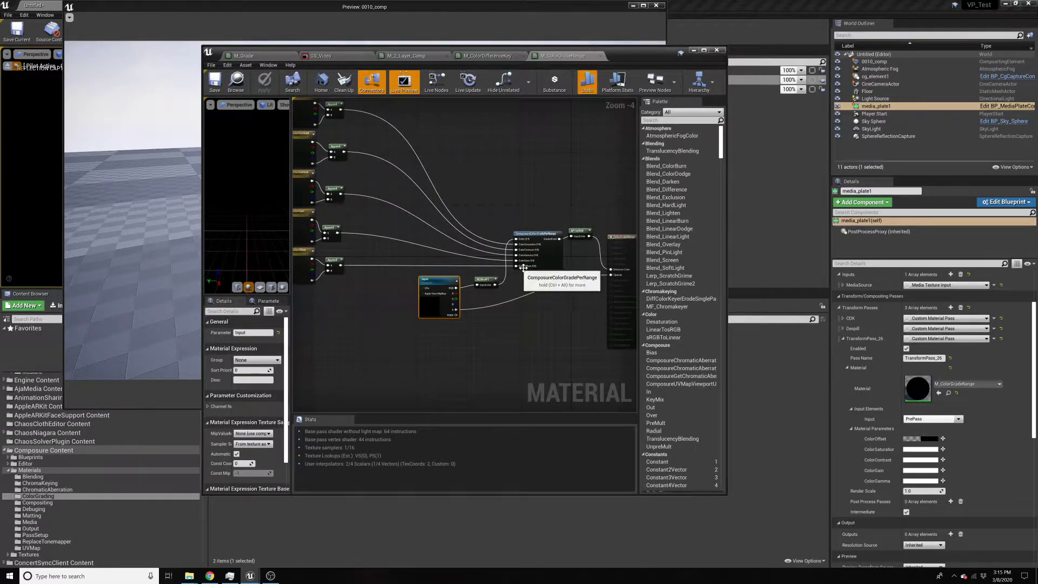
right_drag(574, 308, 533, 308)
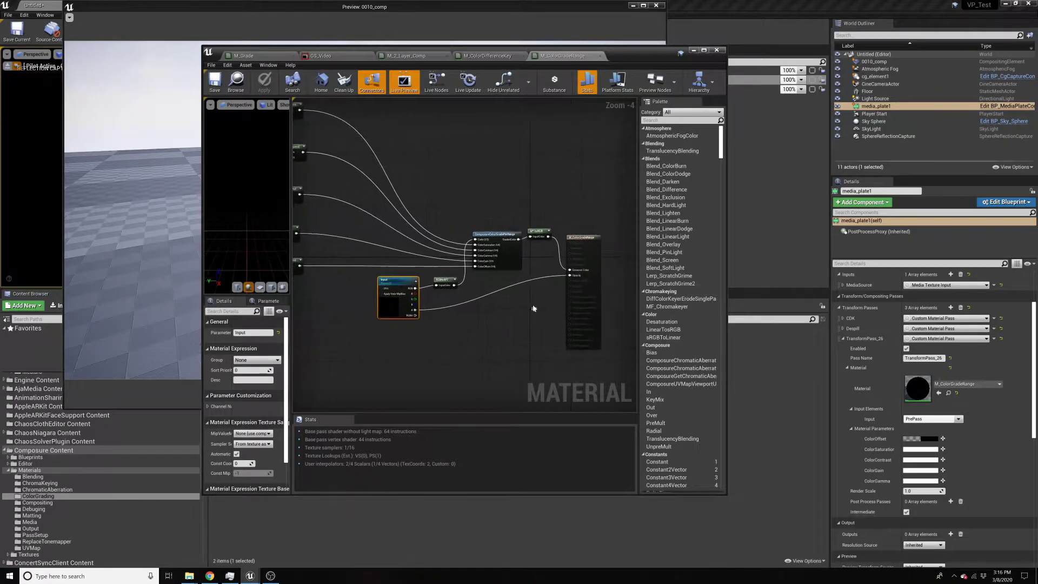
scroll(593, 279, up, 2)
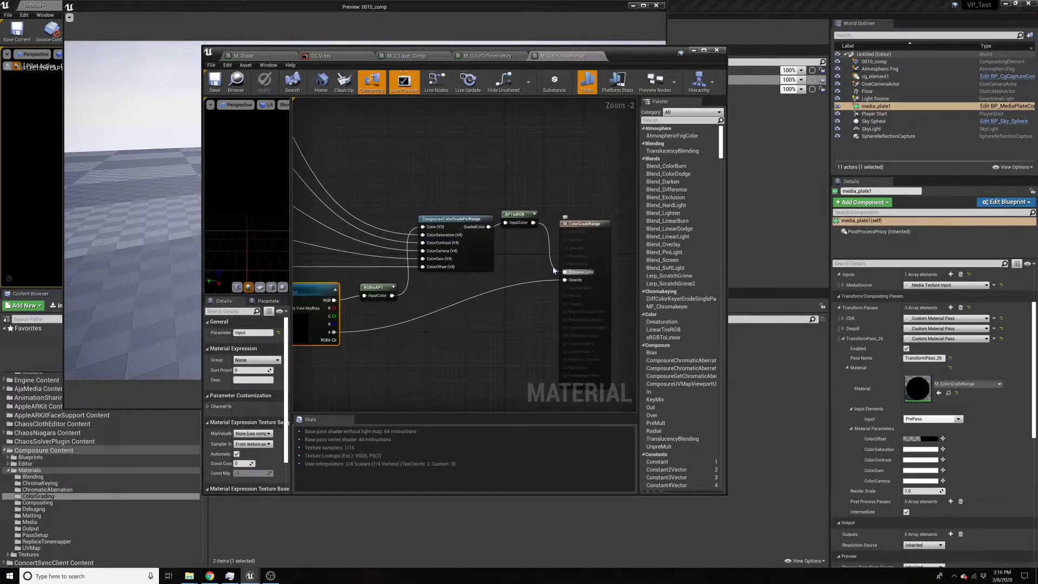
click(511, 119)
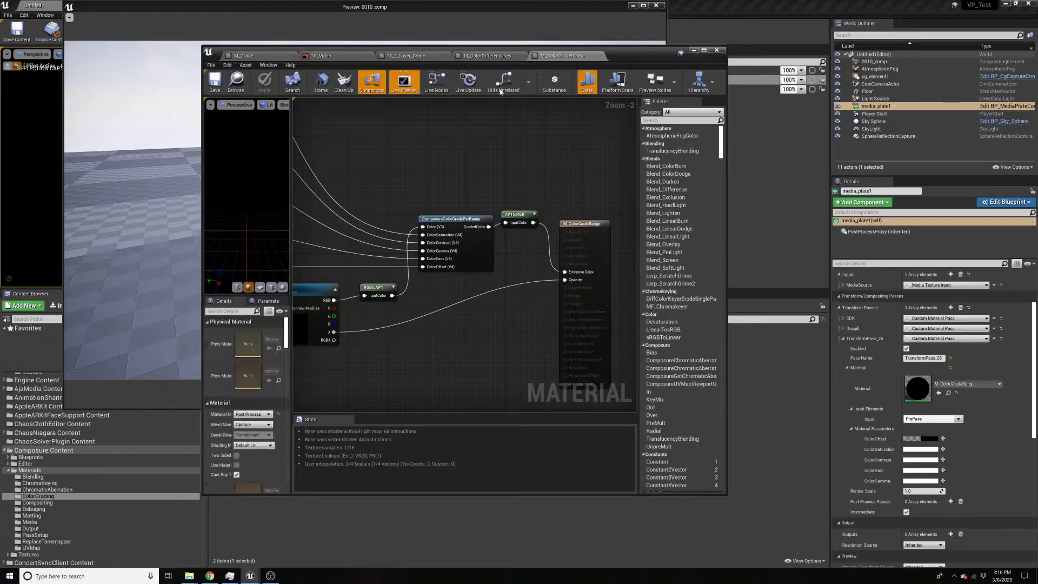
scroll(533, 180, down, 3)
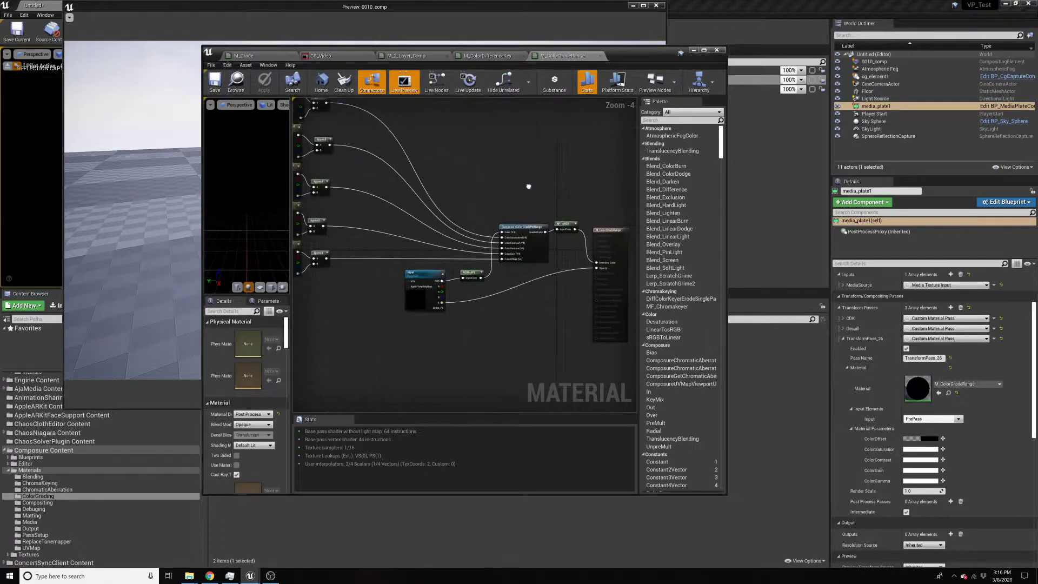
right_drag(526, 187, 495, 183)
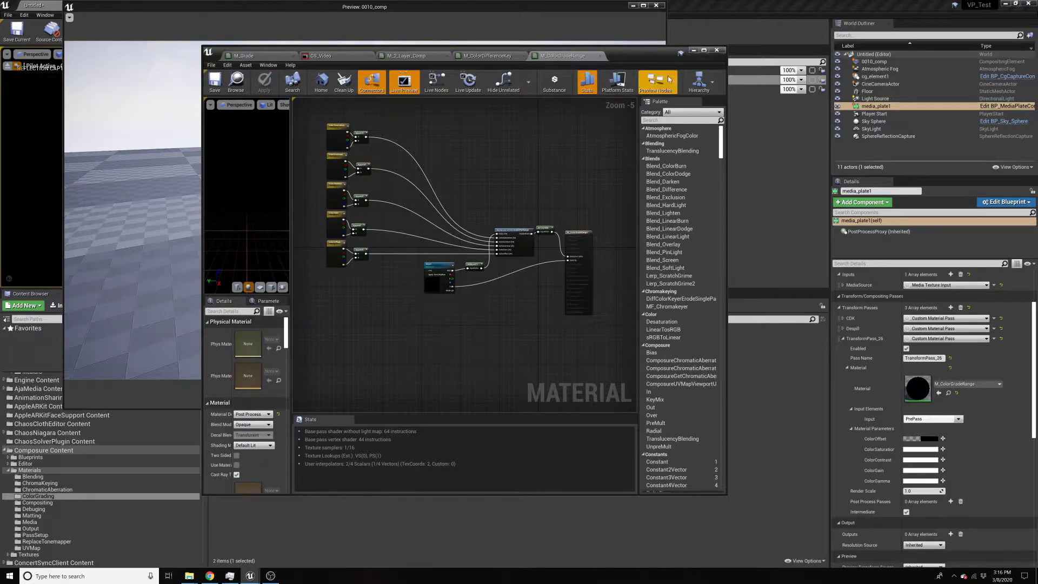
click(694, 51)
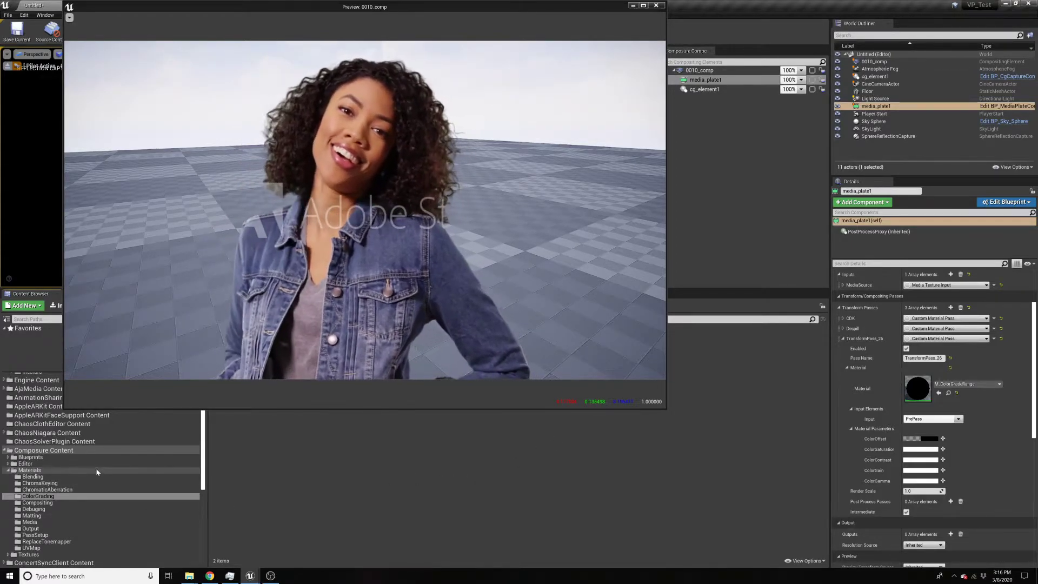
Shrink the preview and browse from Content into the Engine Content folders
click(80, 470)
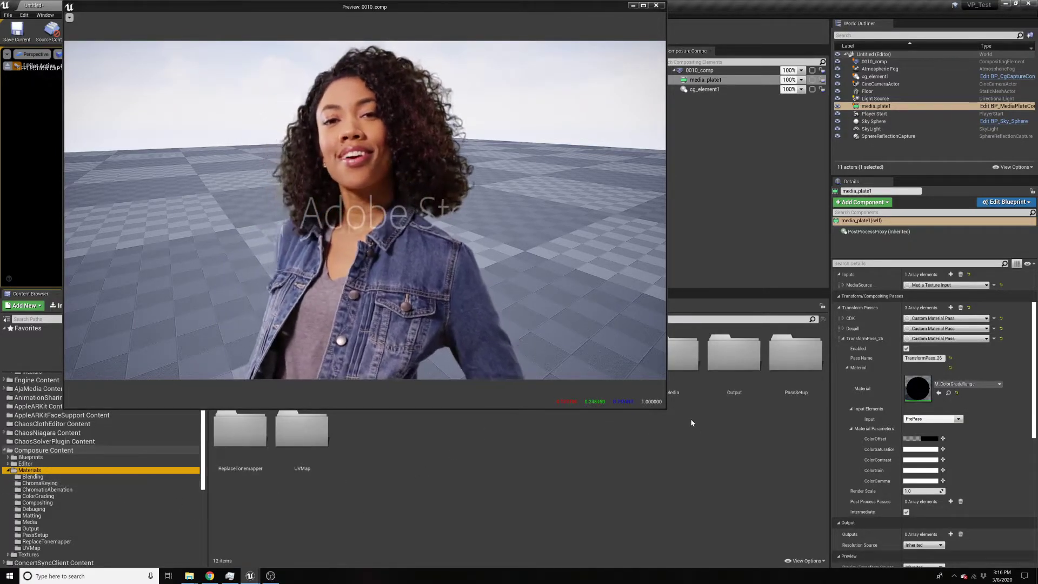
drag(663, 409, 579, 277)
scroll(77, 381, up, 3)
click(76, 379)
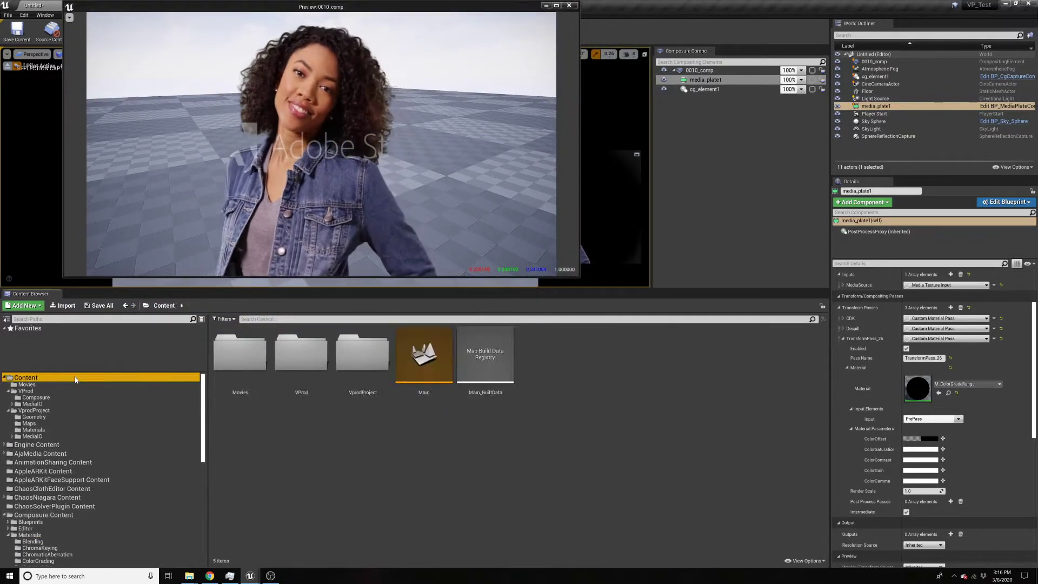
click(77, 445)
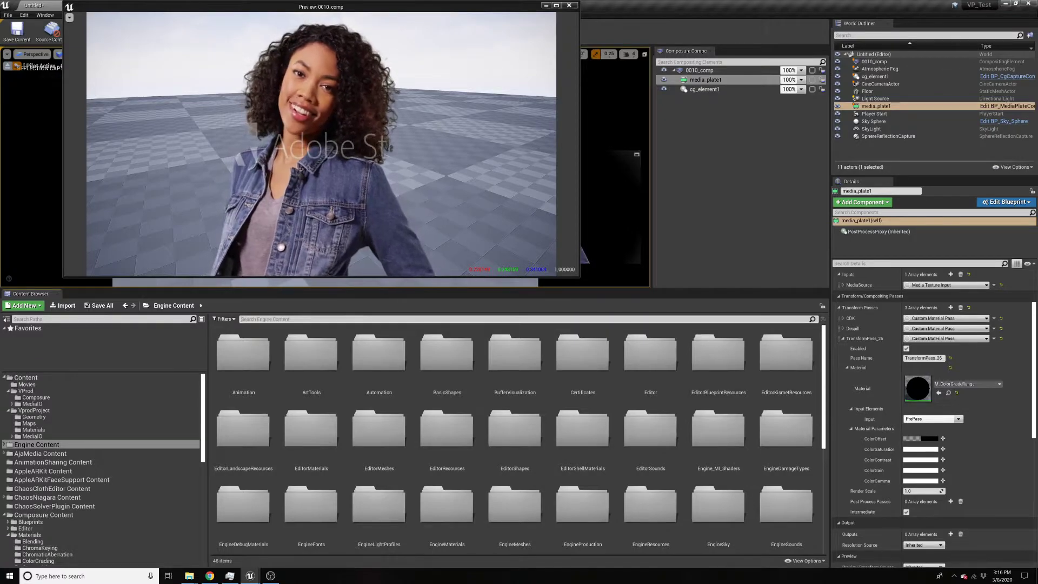
Search for 'color differ' and open M_ColorDifferenceKey in the Material Editor
text(d)
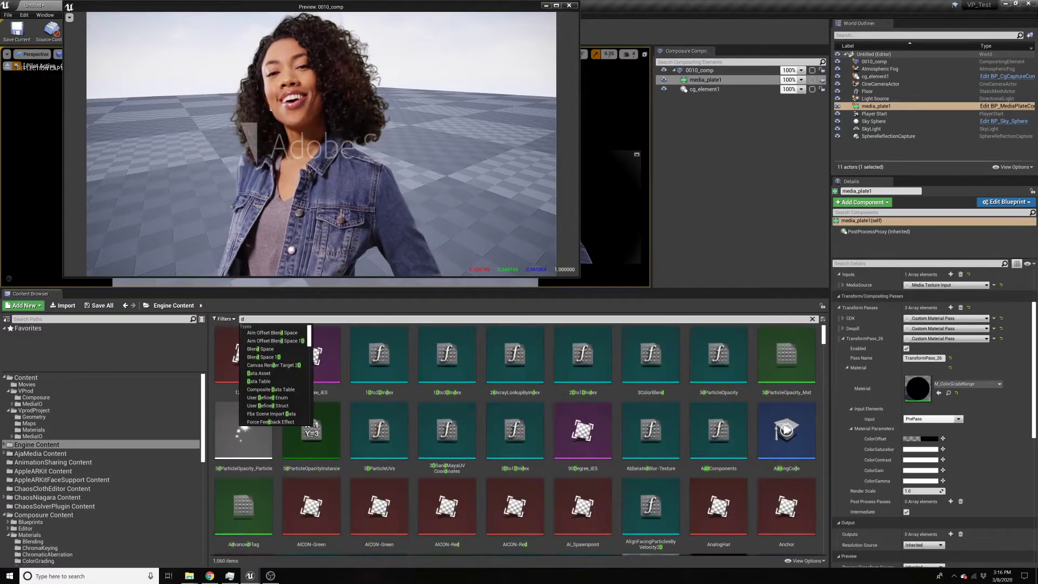
key(BackSpace)
text(color differ)
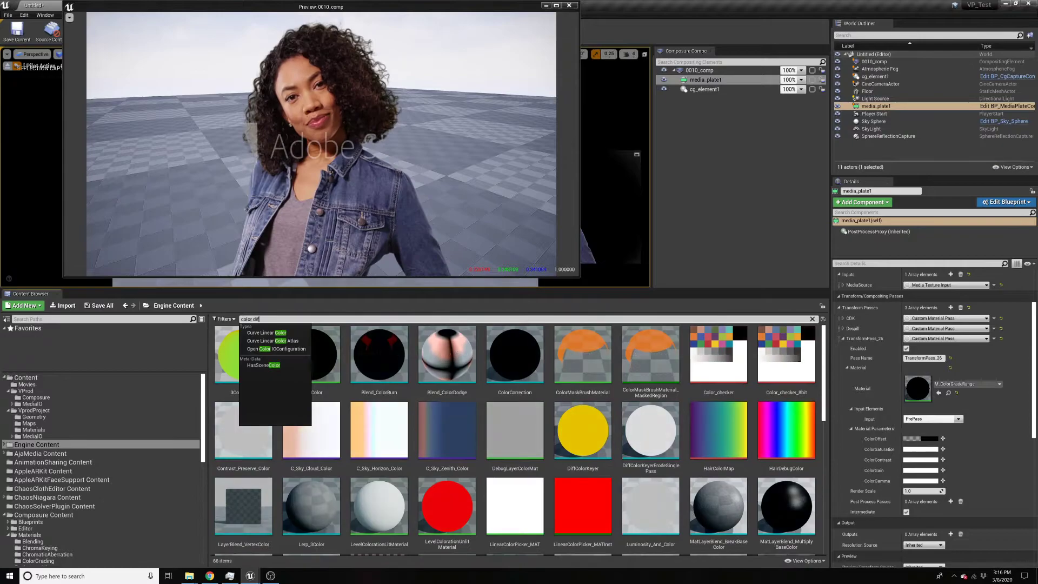
click(259, 356)
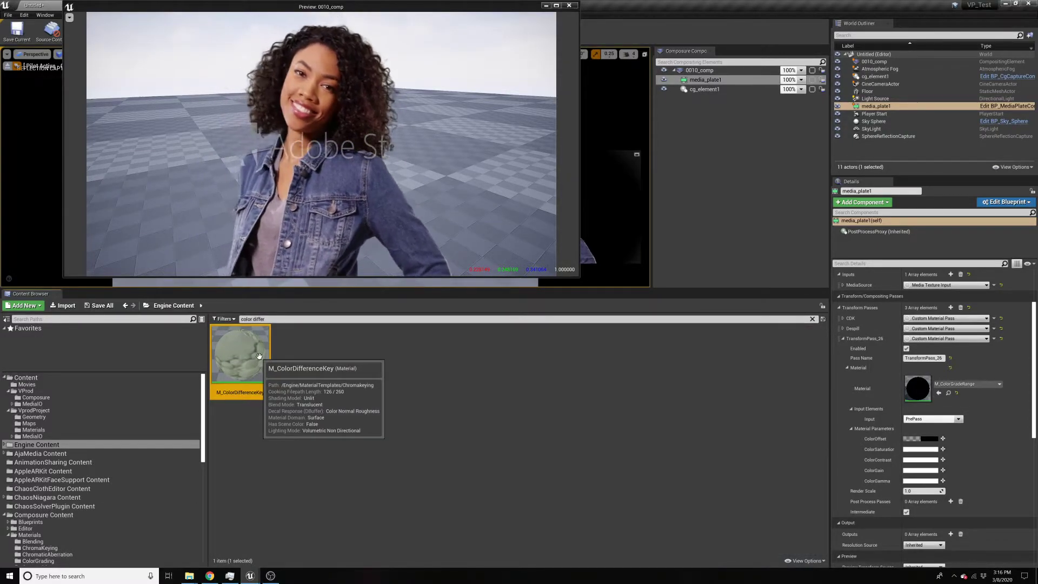
double_click(259, 378)
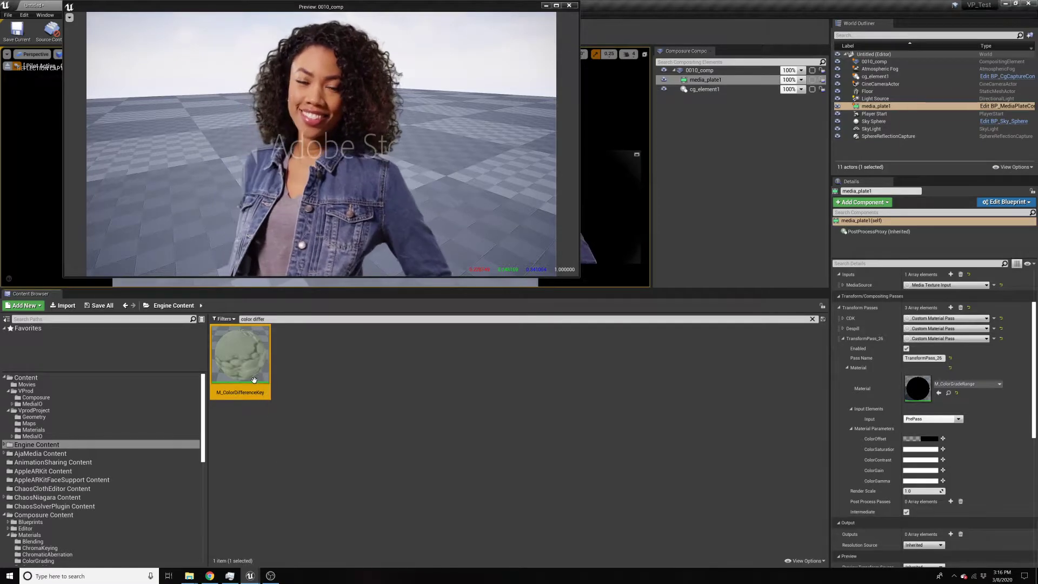
Examine the Gain, Gamma, Lift and Color Correction nodes, then minimize the material editor
scroll(514, 335, down, 4)
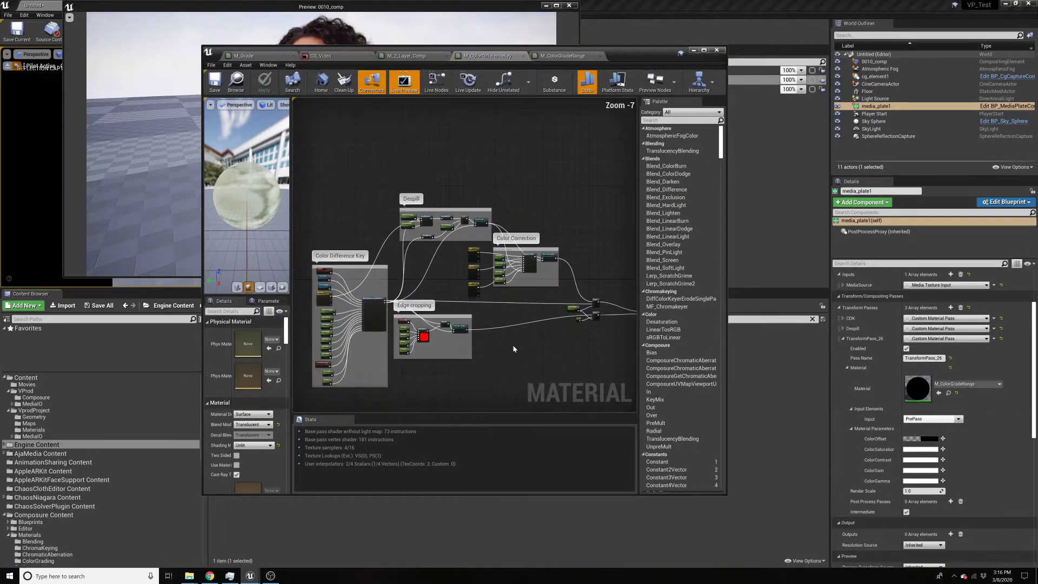
scroll(466, 252, up, 1)
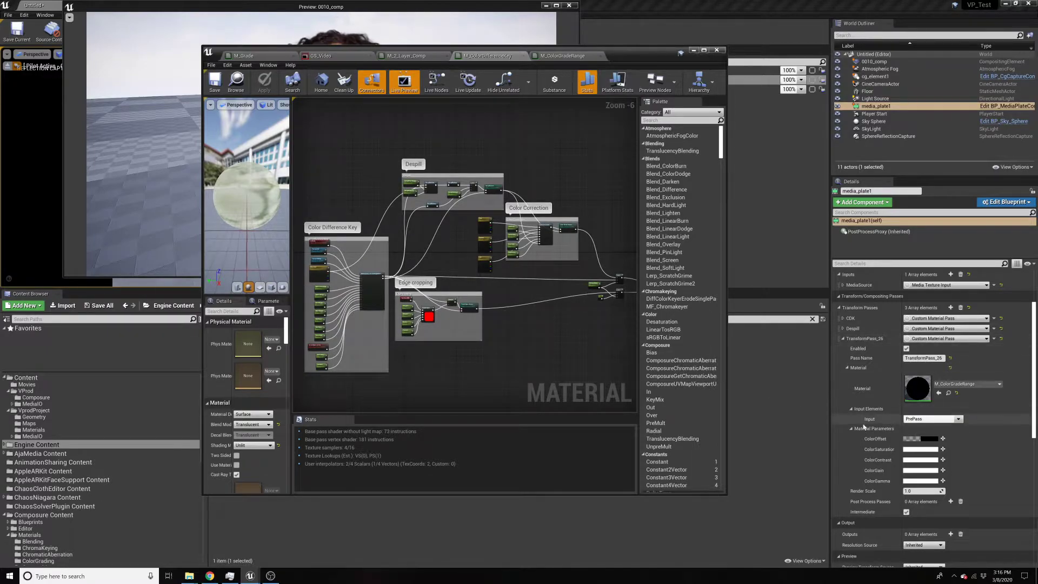
scroll(548, 226, up, 1)
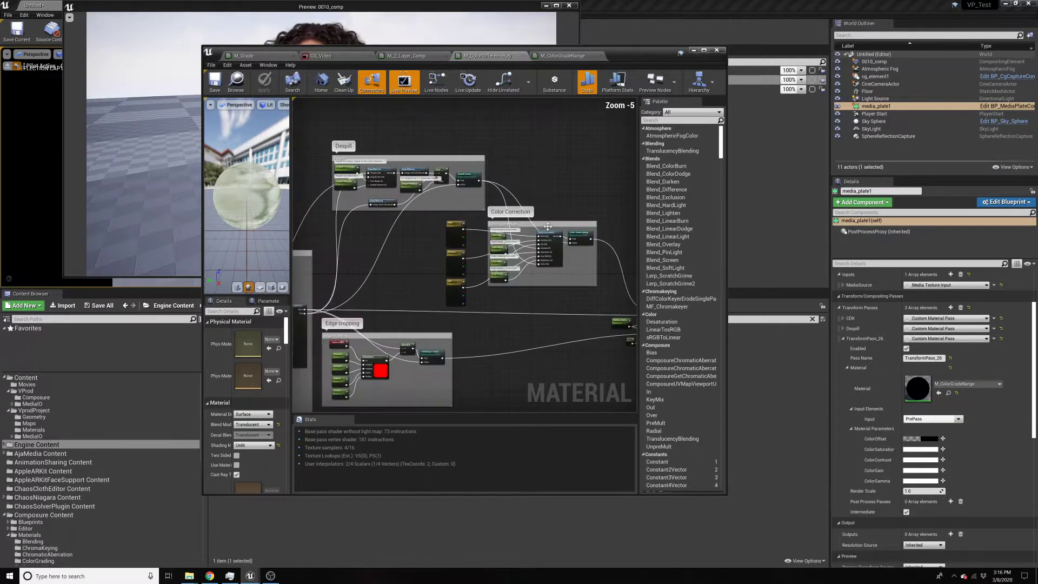
scroll(558, 255, up, 1)
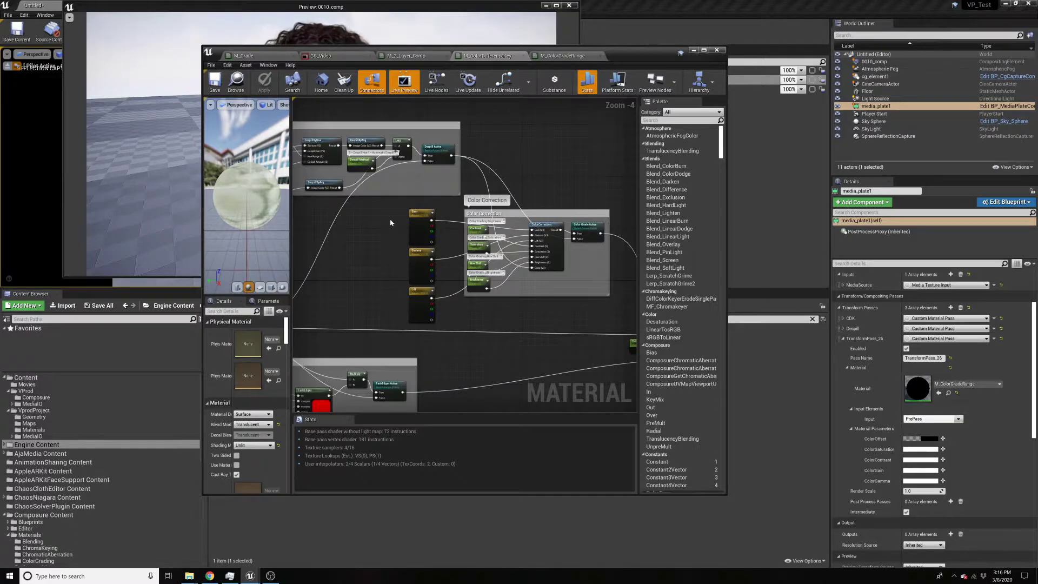
drag(416, 242, 547, 312)
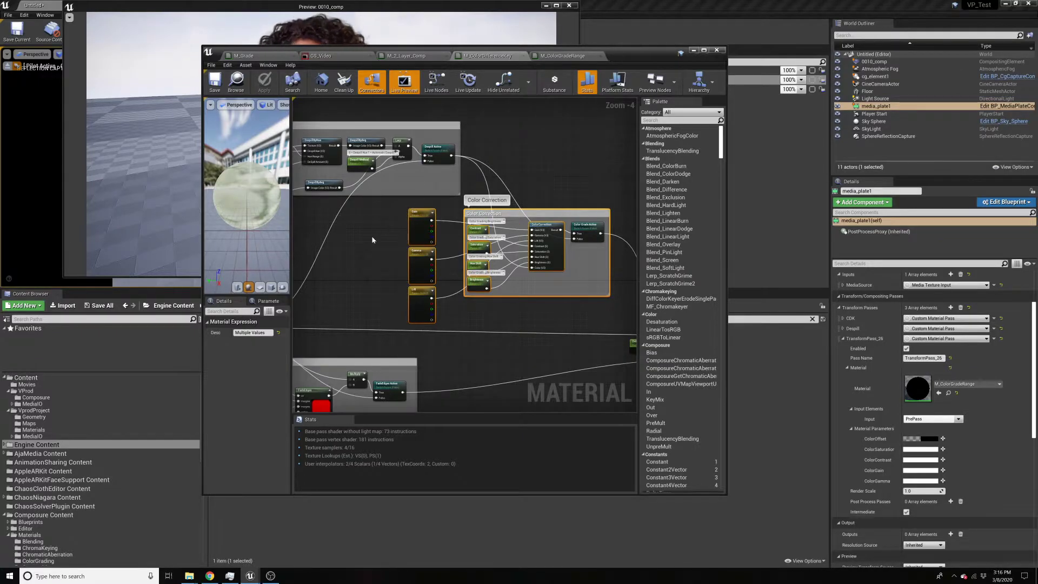
mouse_move(363, 295)
right_down()
mouse_move(392, 275)
mouse_move(354, 297)
right_up()
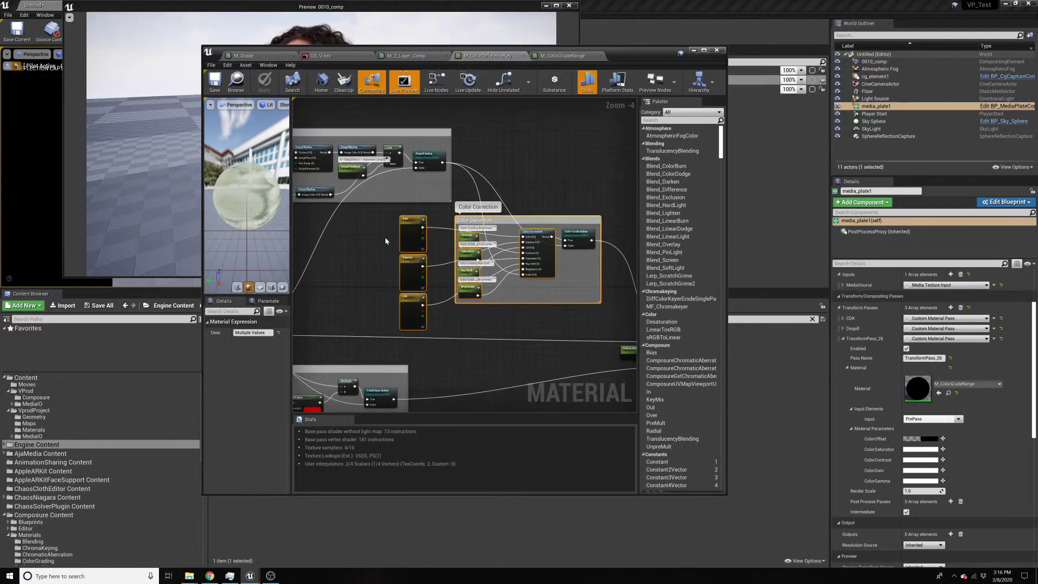
drag(389, 216, 495, 324)
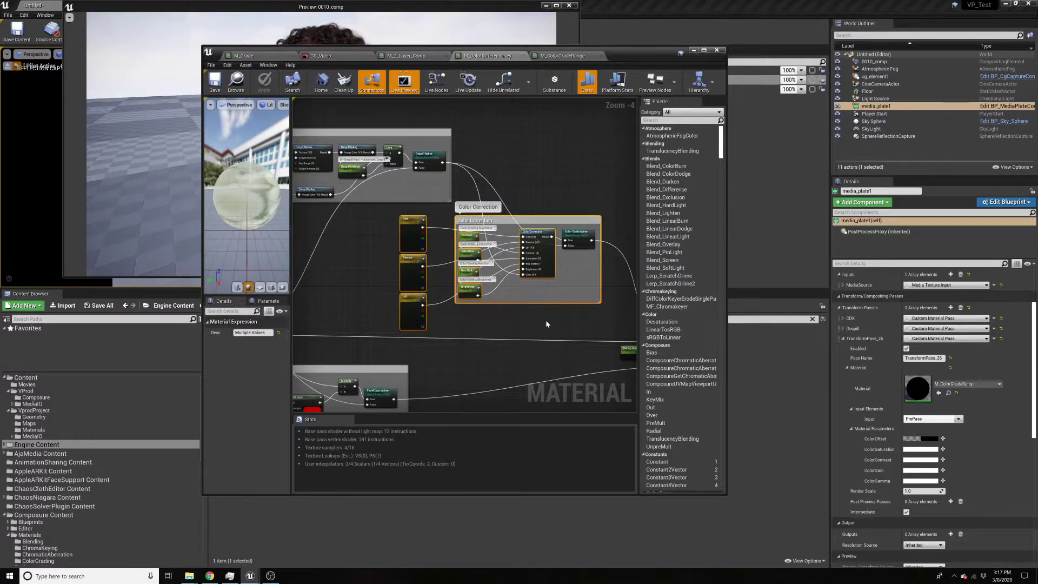
click(553, 198)
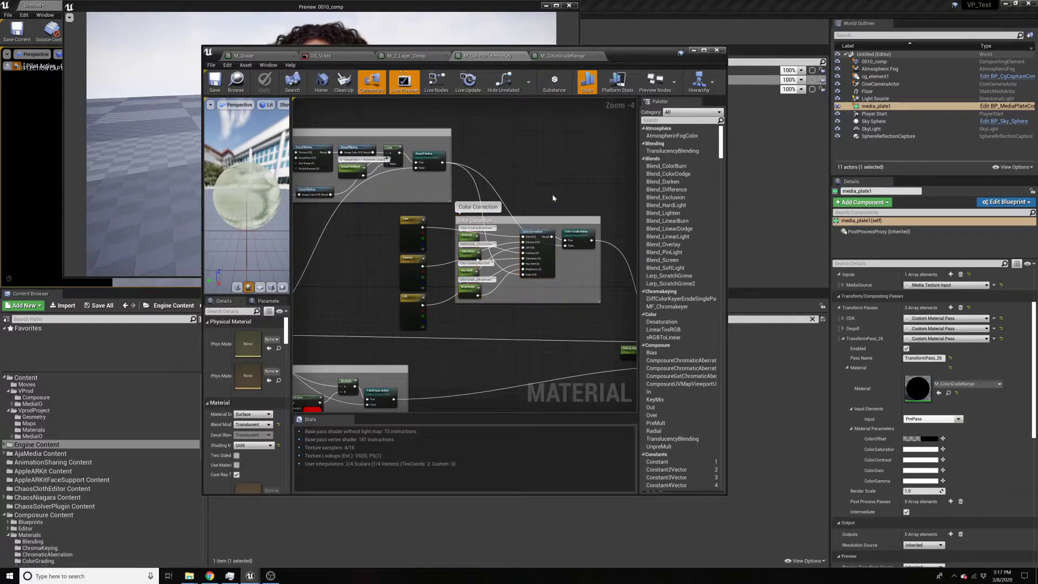
click(693, 51)
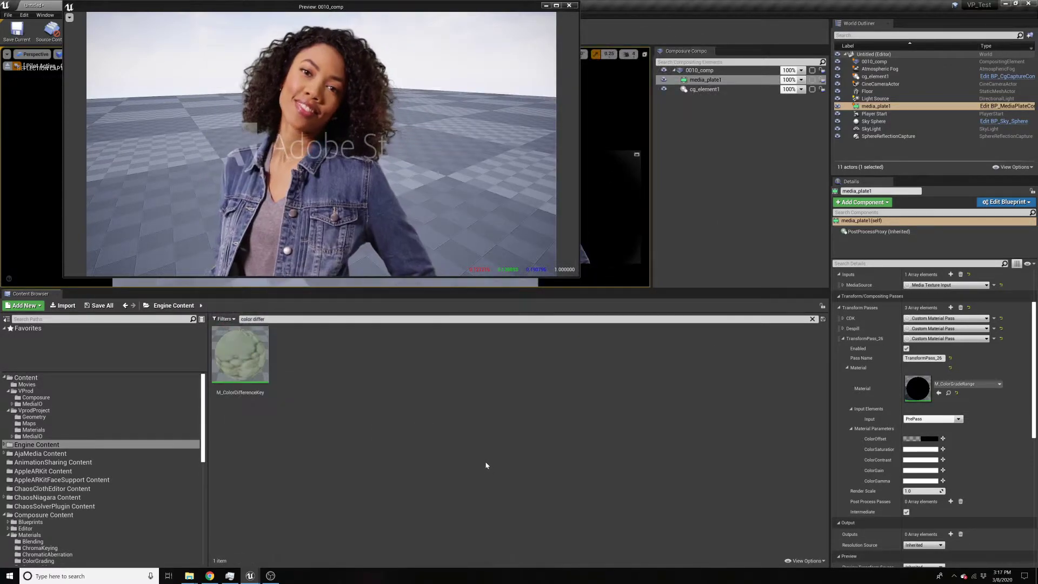
Clear the 'color differ' search in VProd > Composure and open M_Grade
click(52, 398)
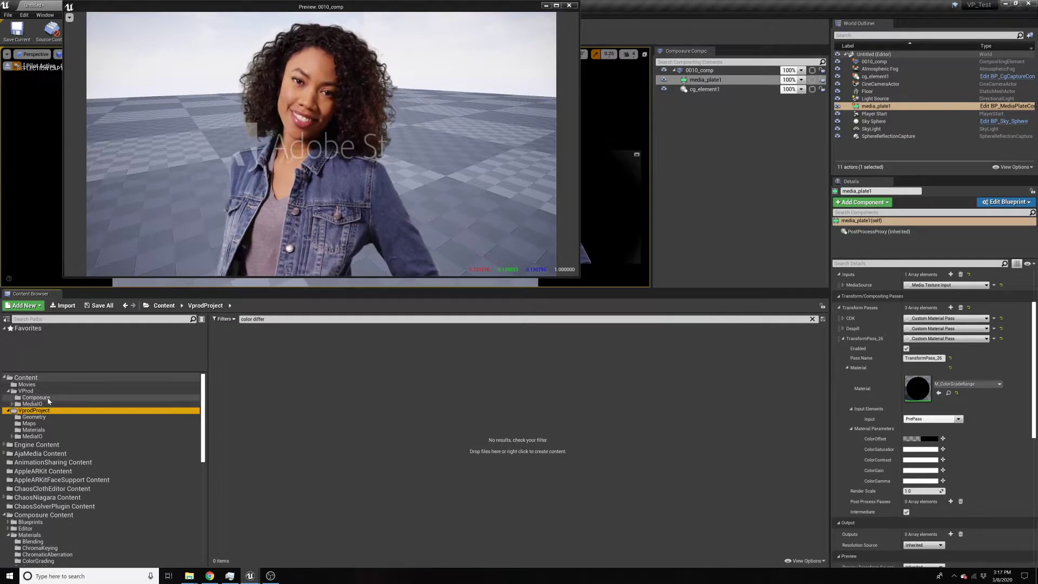
click(272, 319)
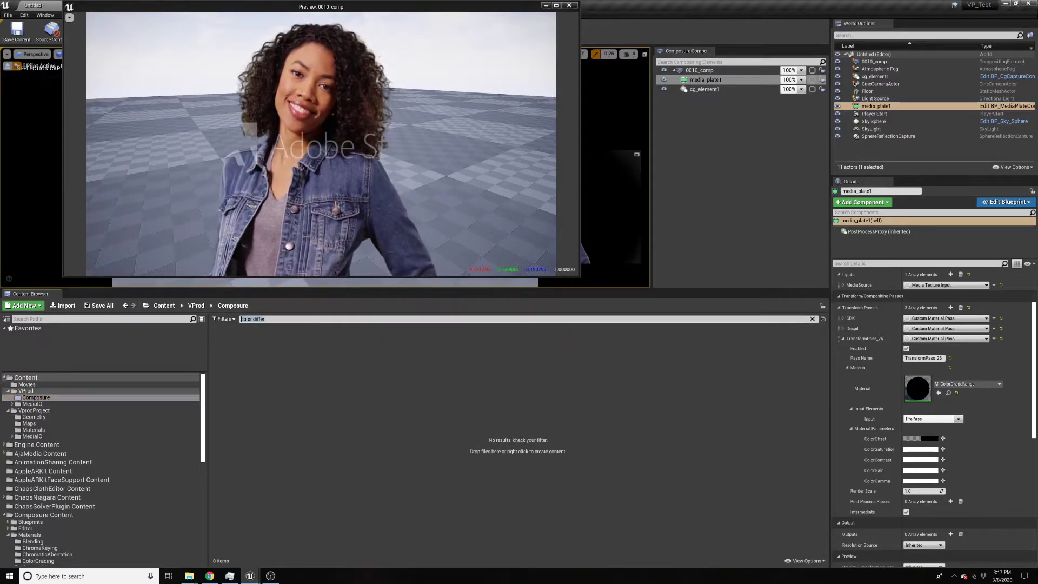
key(BackSpace)
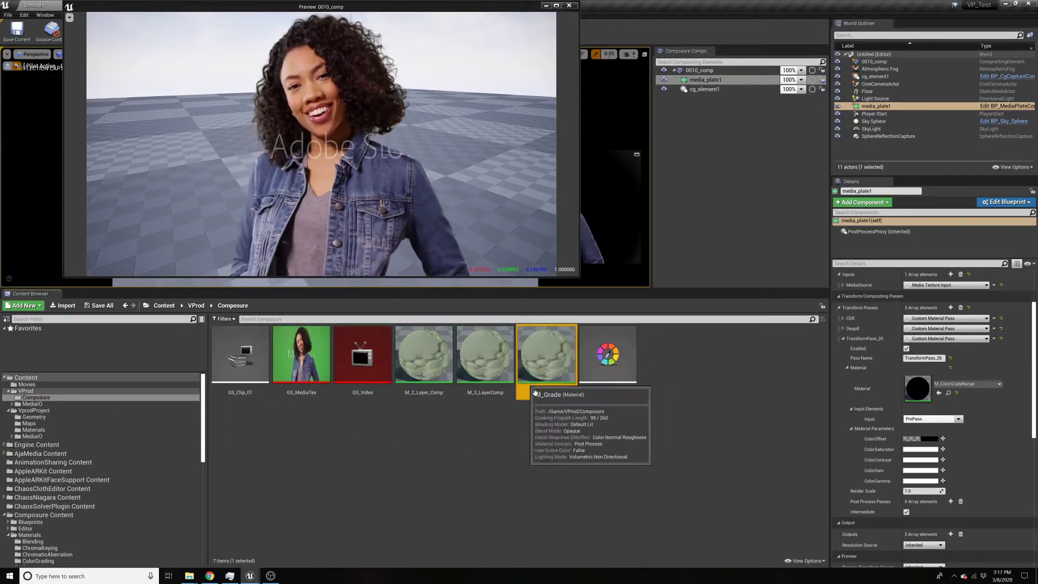
click(548, 368)
double_click(548, 368)
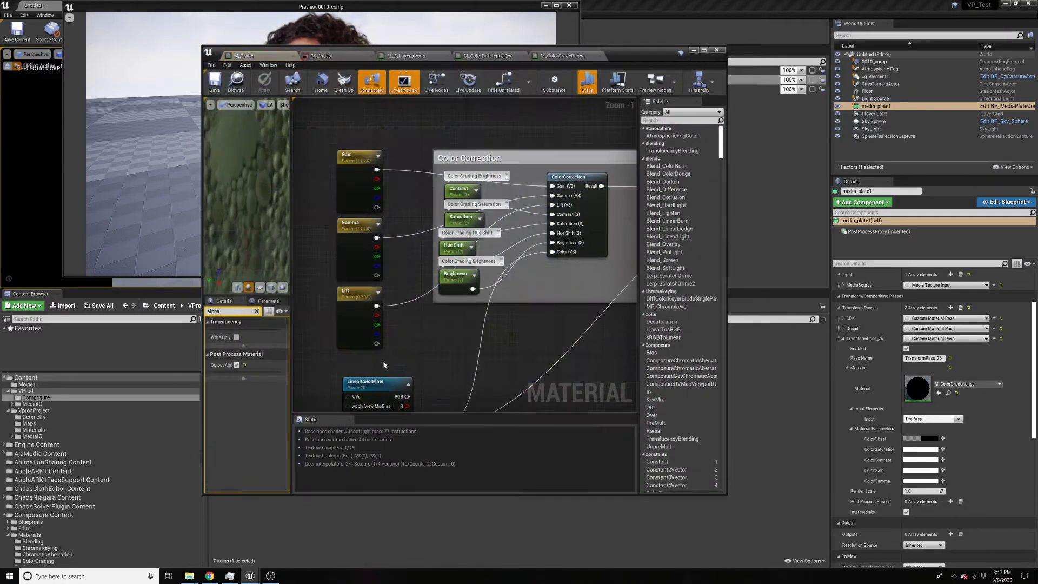
Clear the Details filter, maximize the M_Grade editor and inspect the ColorCorrection node
click(256, 310)
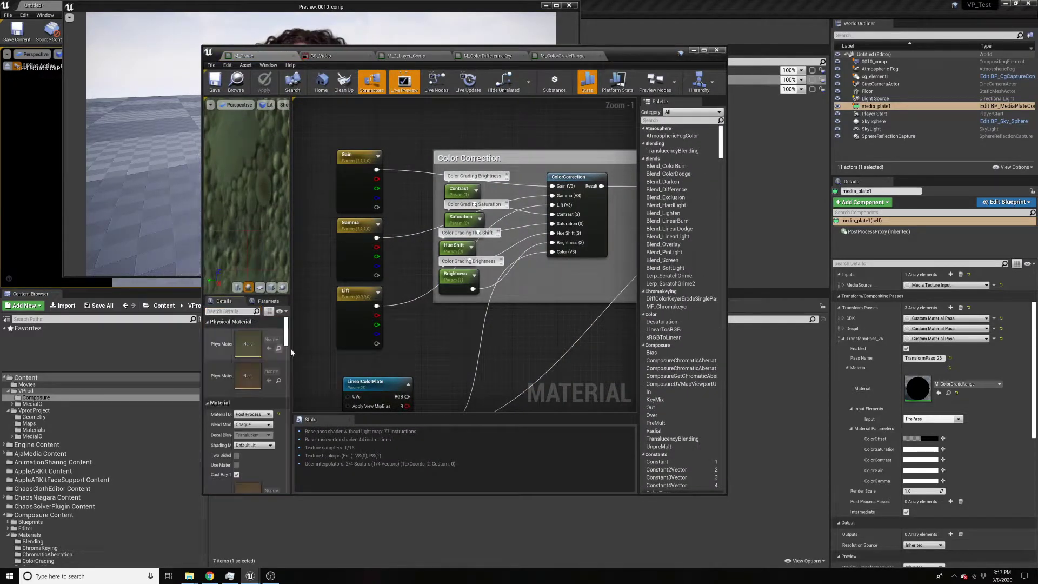
scroll(500, 349, down, 1)
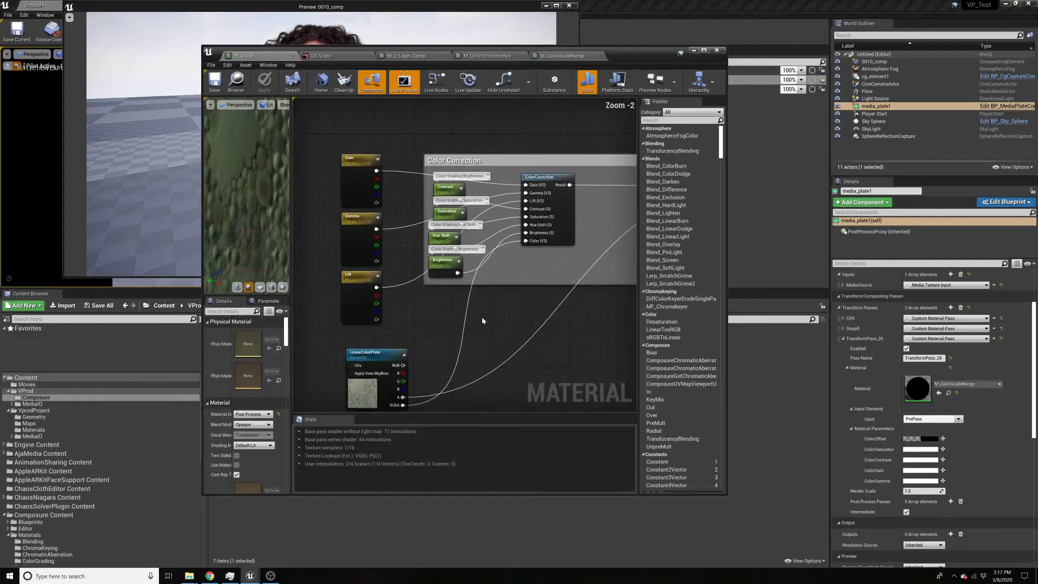
click(703, 50)
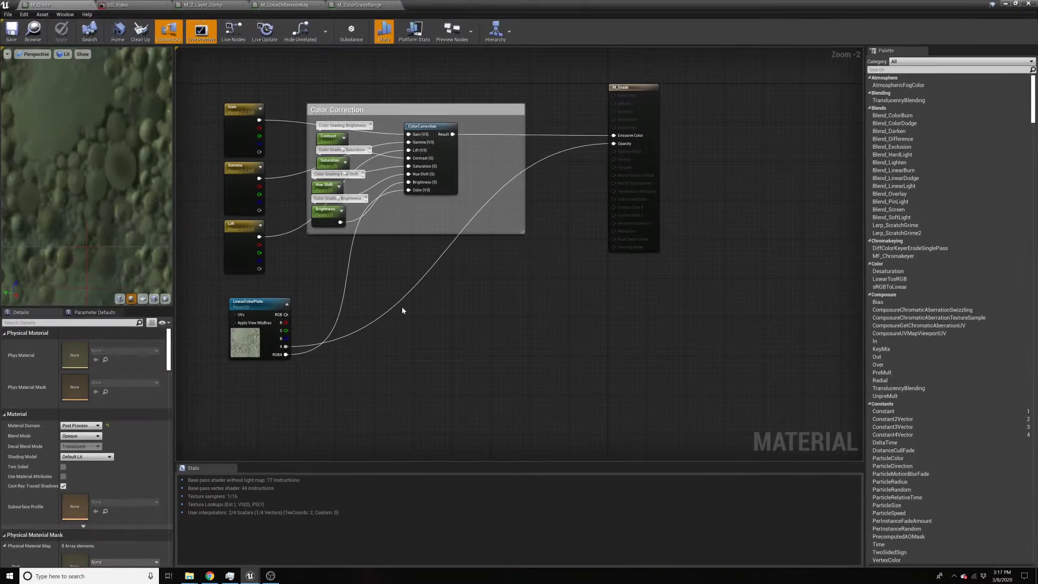
scroll(441, 230, up, 1)
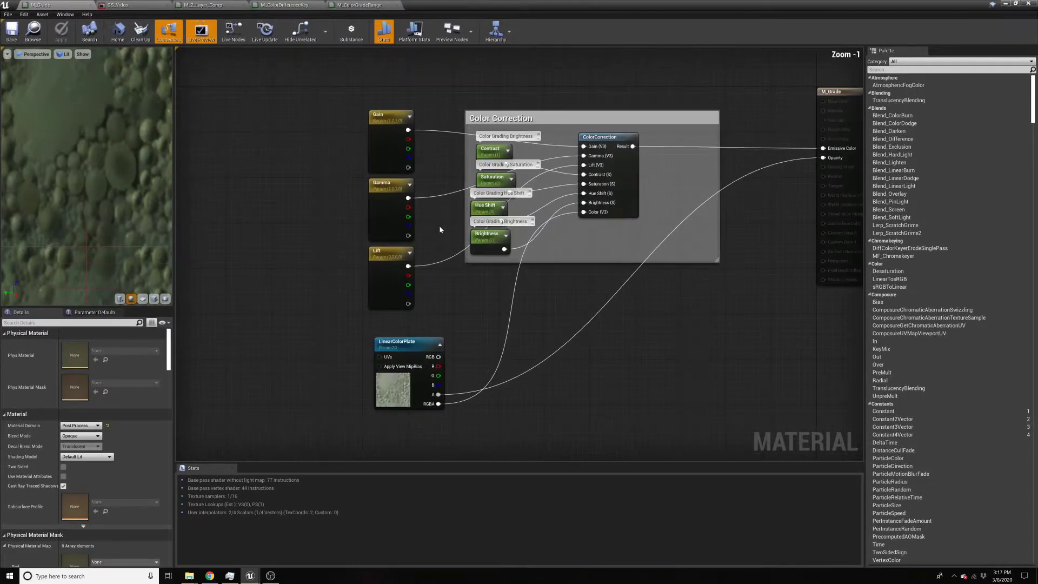
click(615, 140)
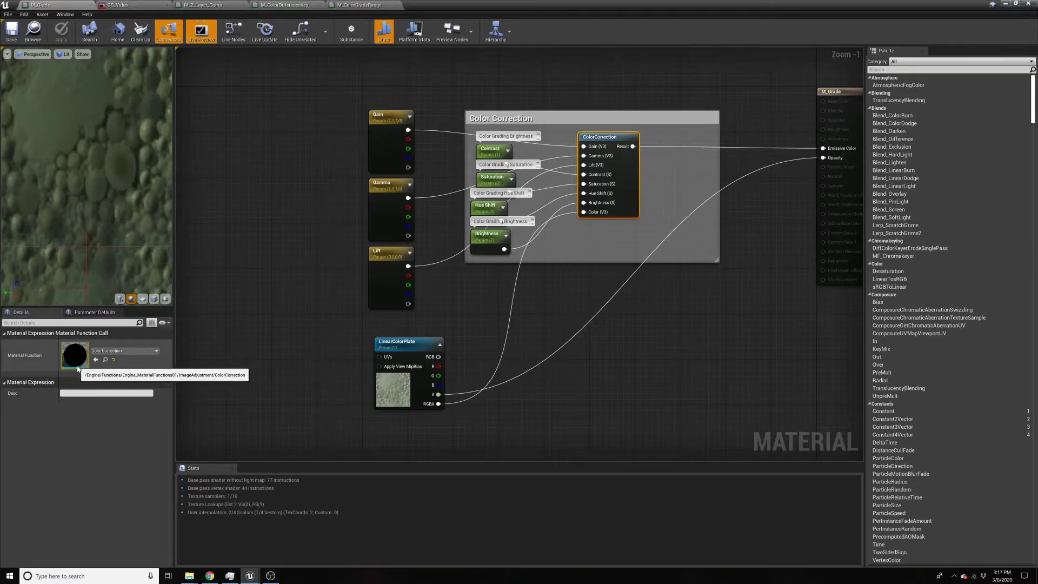
Add a TextureSampleParameter2D node named Input to the left of the LinearColorPlate node
drag(324, 133, 441, 295)
click(426, 342)
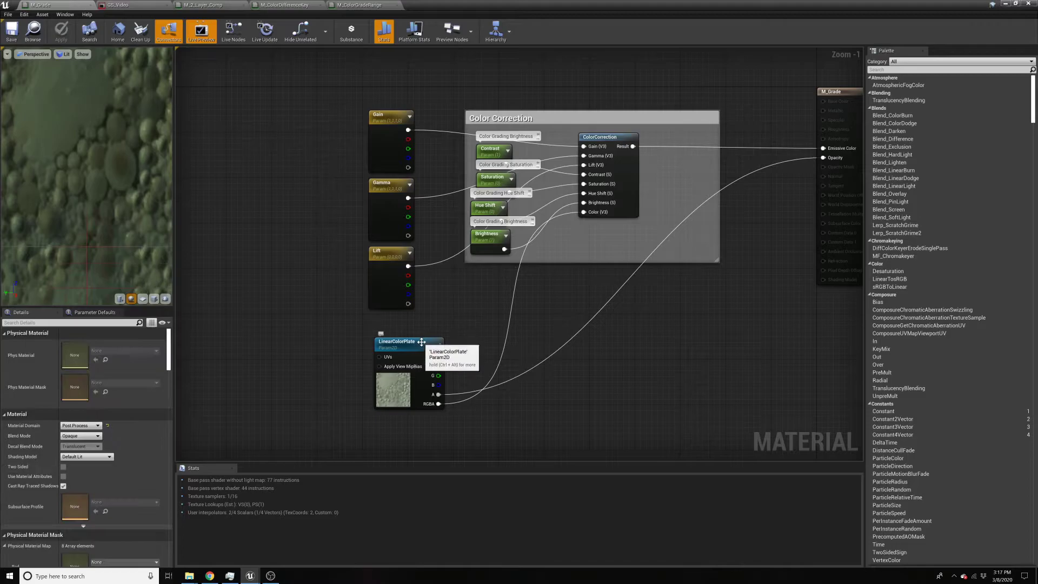
right_drag(425, 319, 419, 301)
right_click(311, 331)
text(2d)
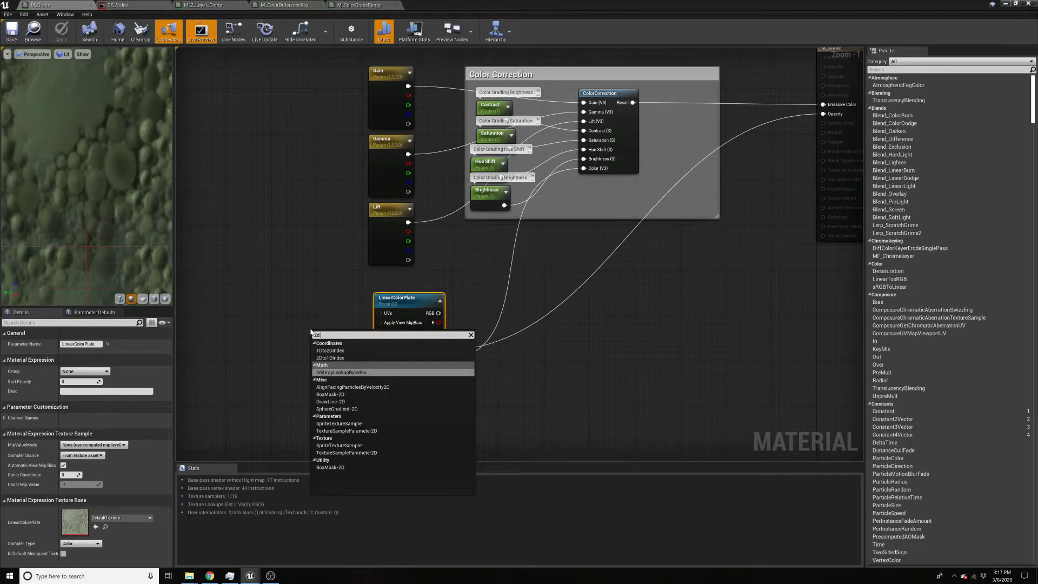
click(346, 431)
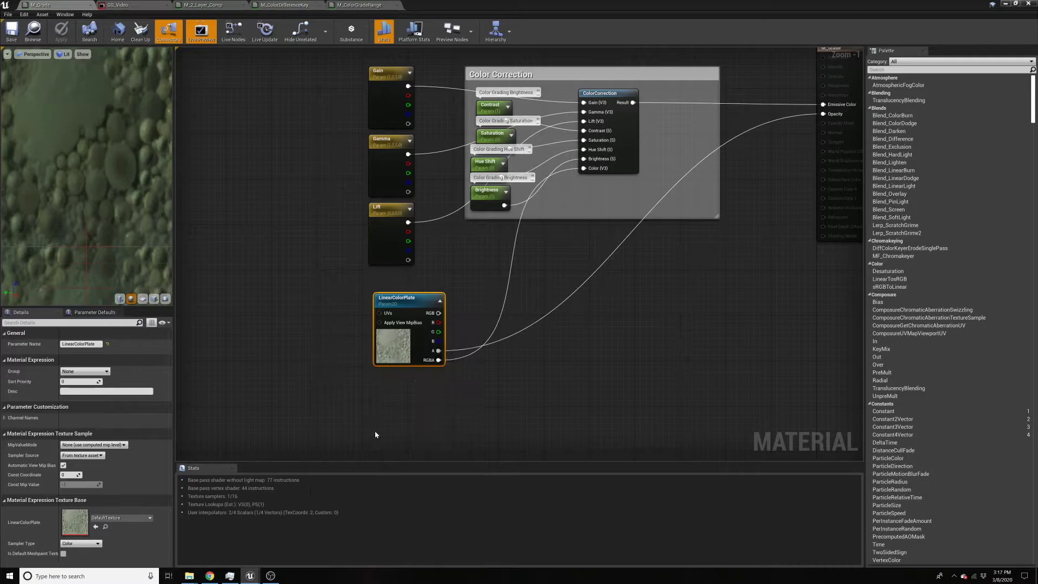
drag(335, 342, 296, 317)
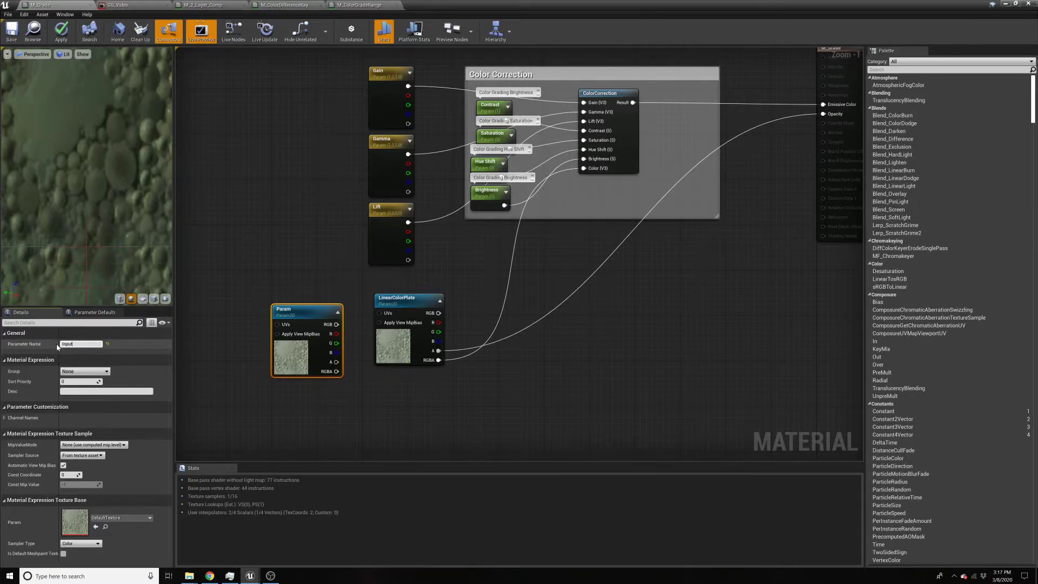
click(537, 421)
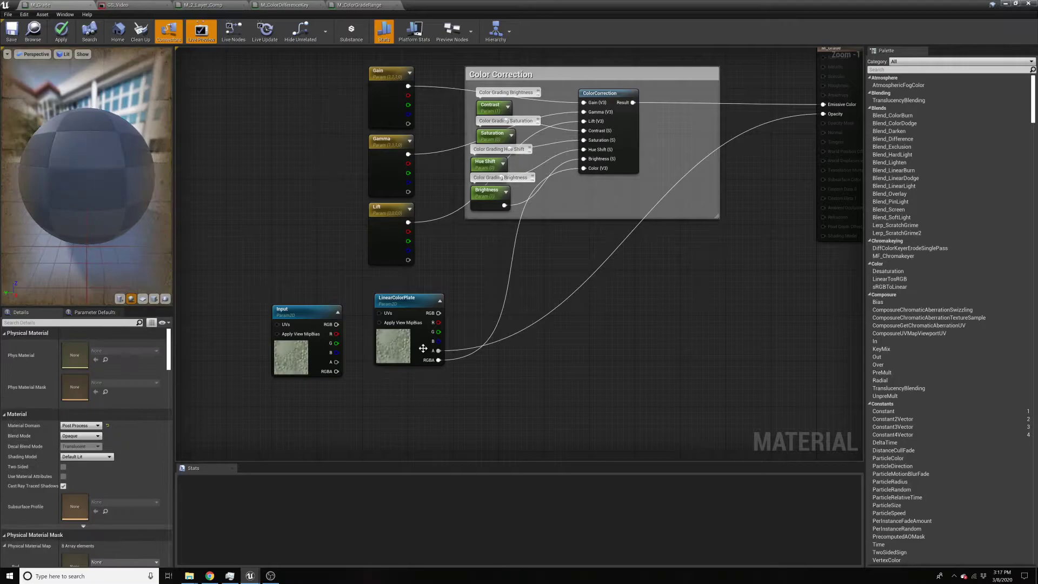
Delete the Input node from M_Grade, save the material, and go back to the main editor
key(Home)
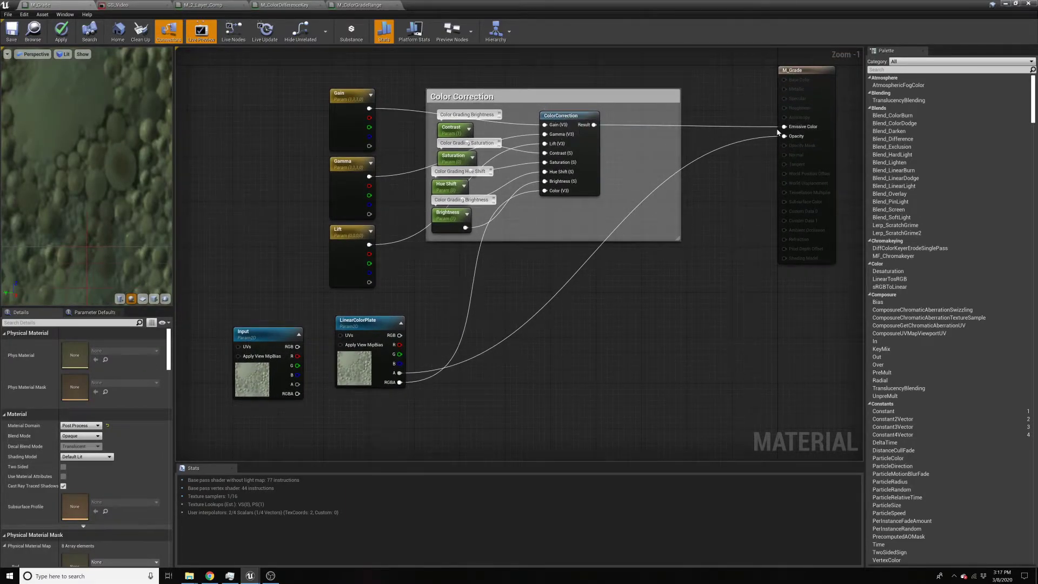
click(578, 120)
click(465, 408)
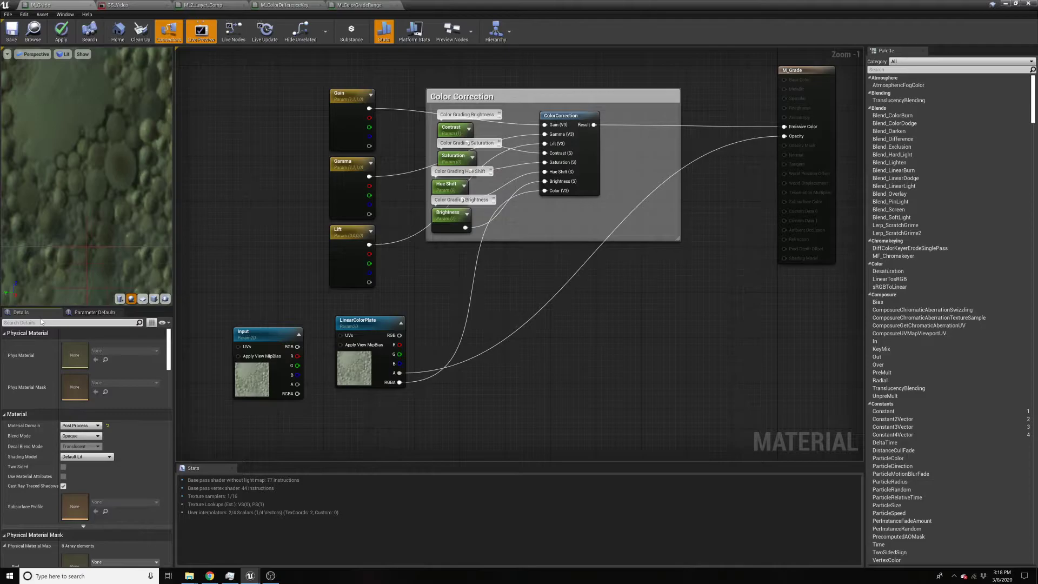
text(alpha)
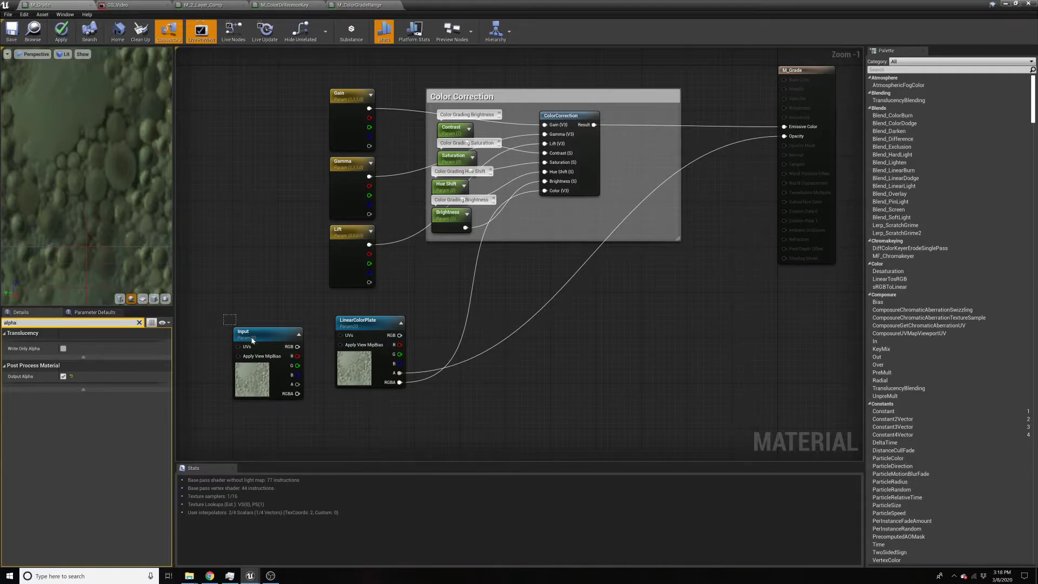
click(277, 364)
key(Delete)
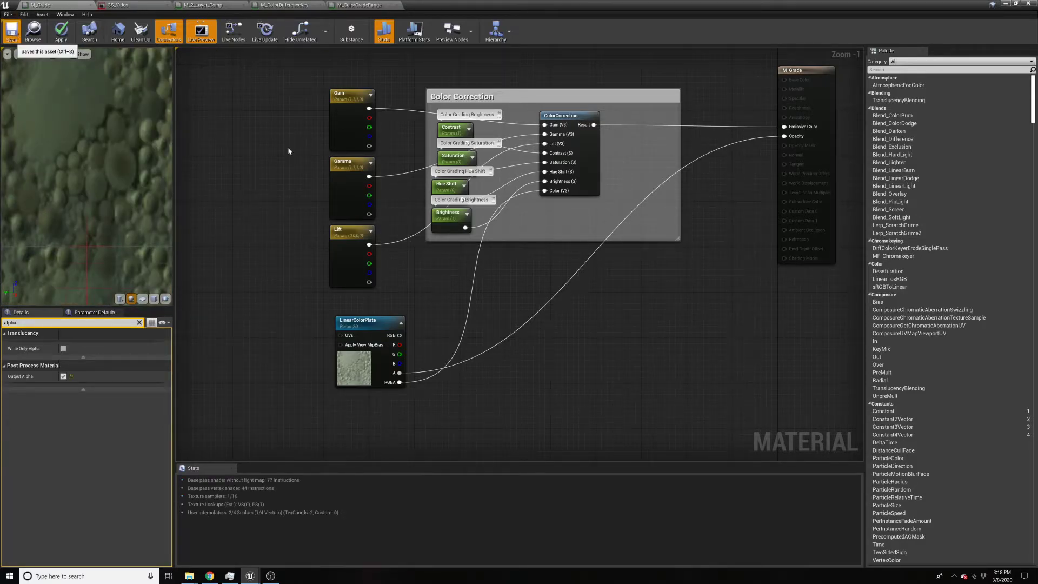
key(ctrl+s)
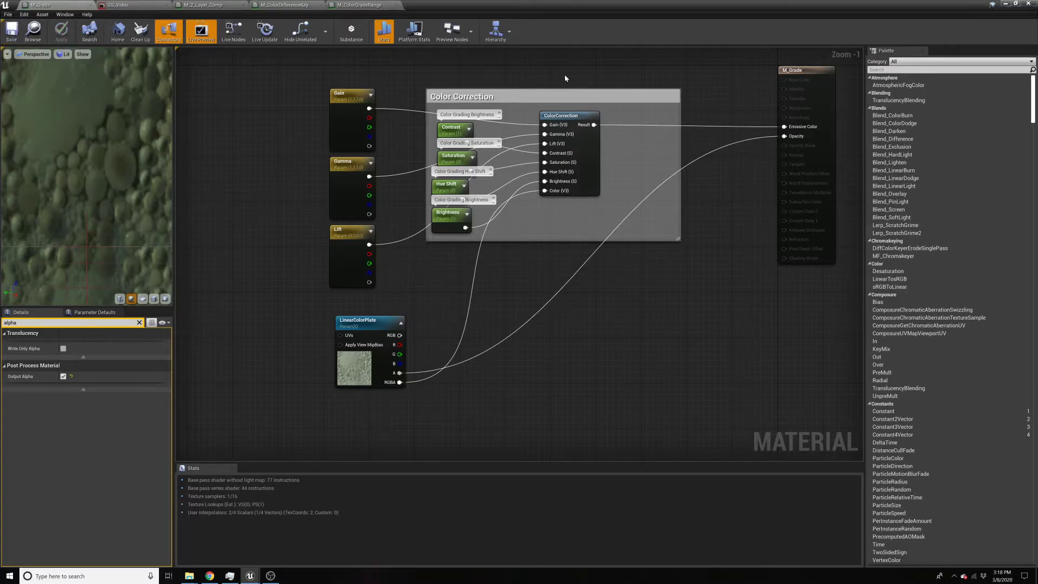
click(1005, 3)
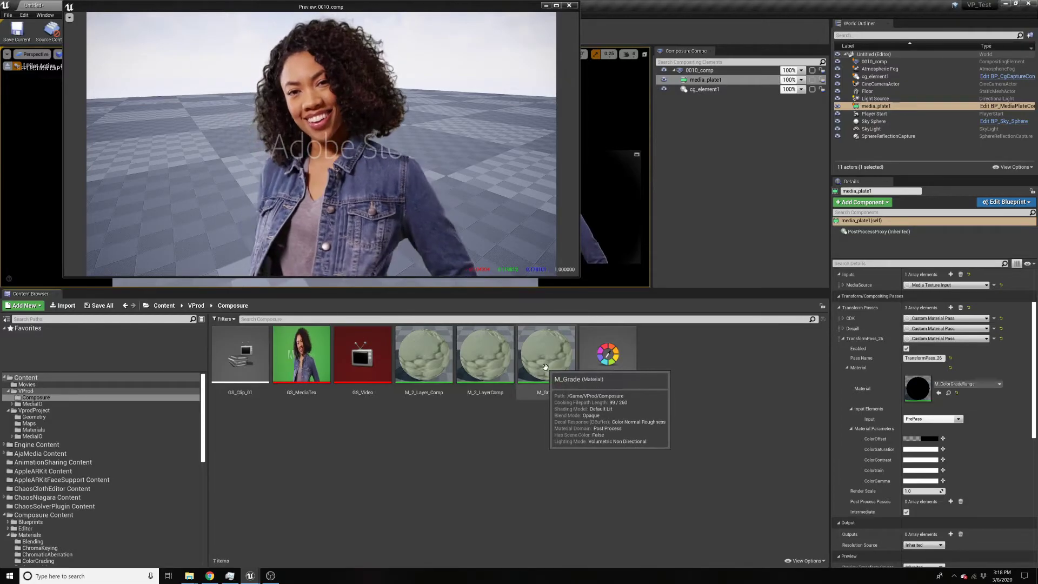
Assign M_Grade to TransformPass_26's Material slot with PrePass feeding LinearColorPlate
drag(556, 369, 916, 392)
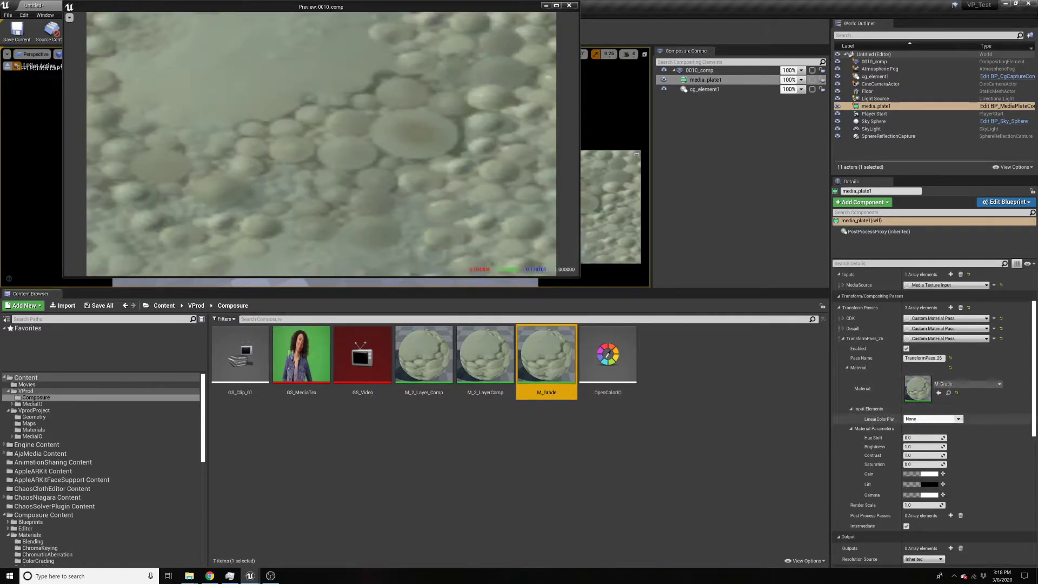
click(958, 420)
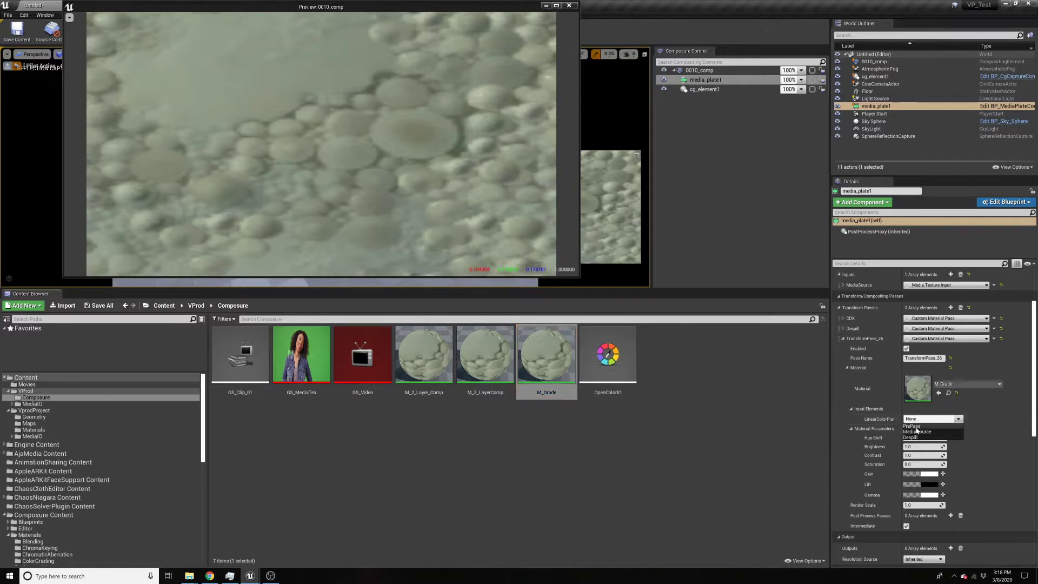
click(912, 426)
Try Brightness and Contrast changes on the grade, then reset both to their default 1.0
scroll(870, 411, down, 1)
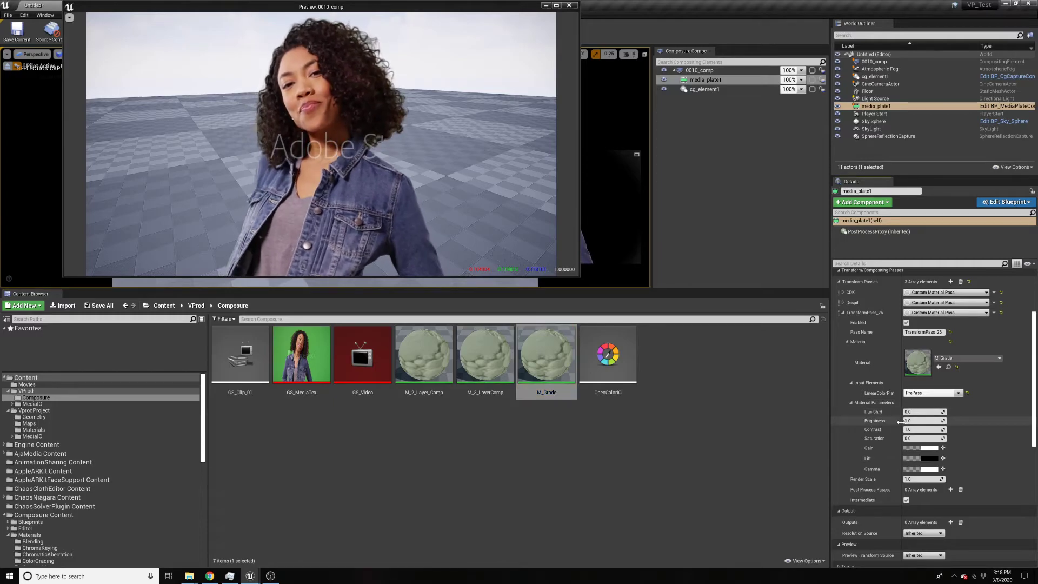
drag(922, 420, 908, 421)
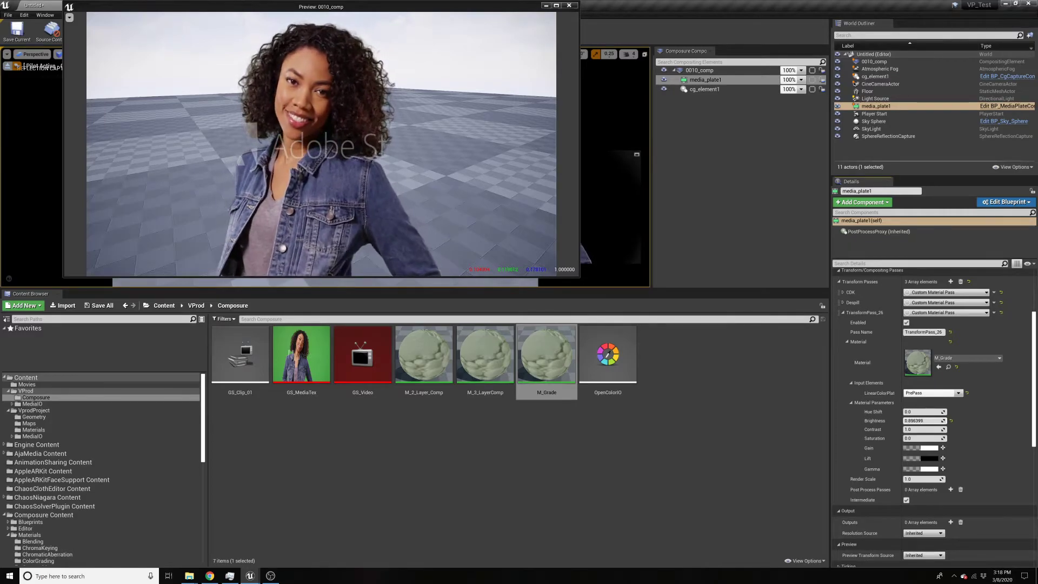
click(951, 421)
mouse_move(926, 431)
mouse_down()
mouse_move(950, 430)
mouse_move(920, 438)
mouse_up()
click(952, 430)
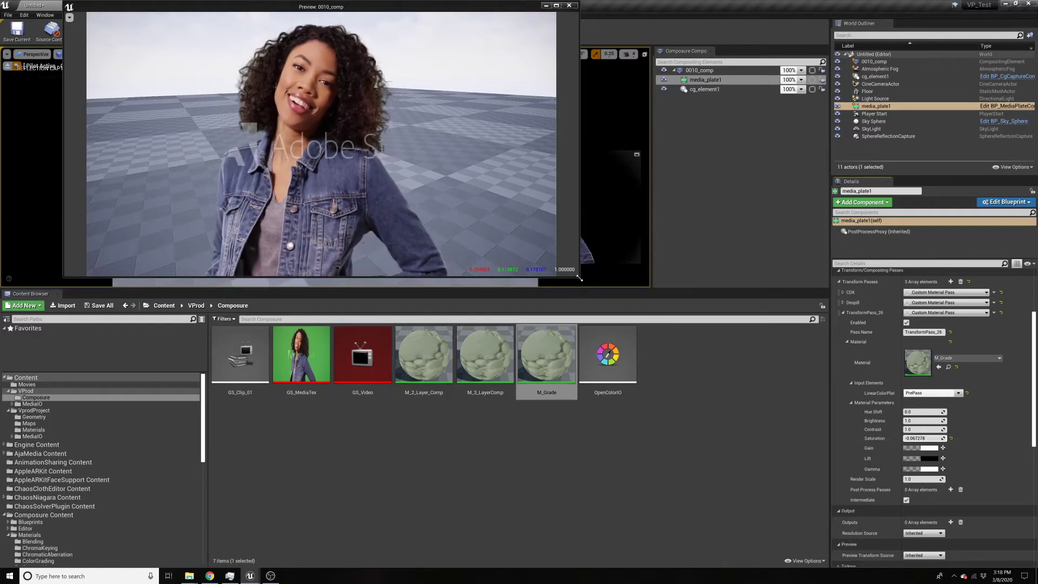
drag(579, 278, 681, 423)
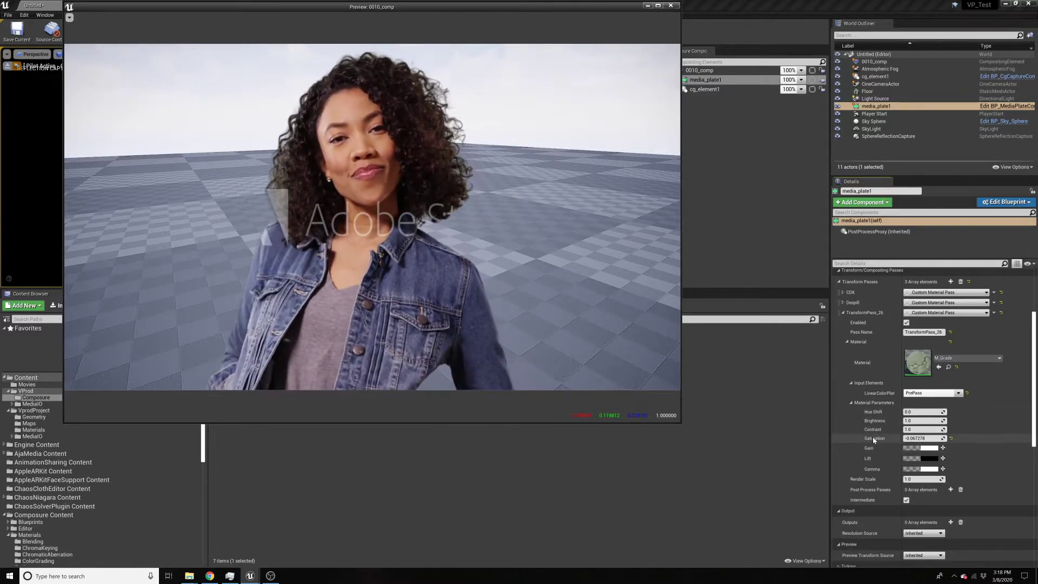
Reset Saturation to 0.0, then try a pale pink Gain tint and cancel so Gain stays white
click(952, 440)
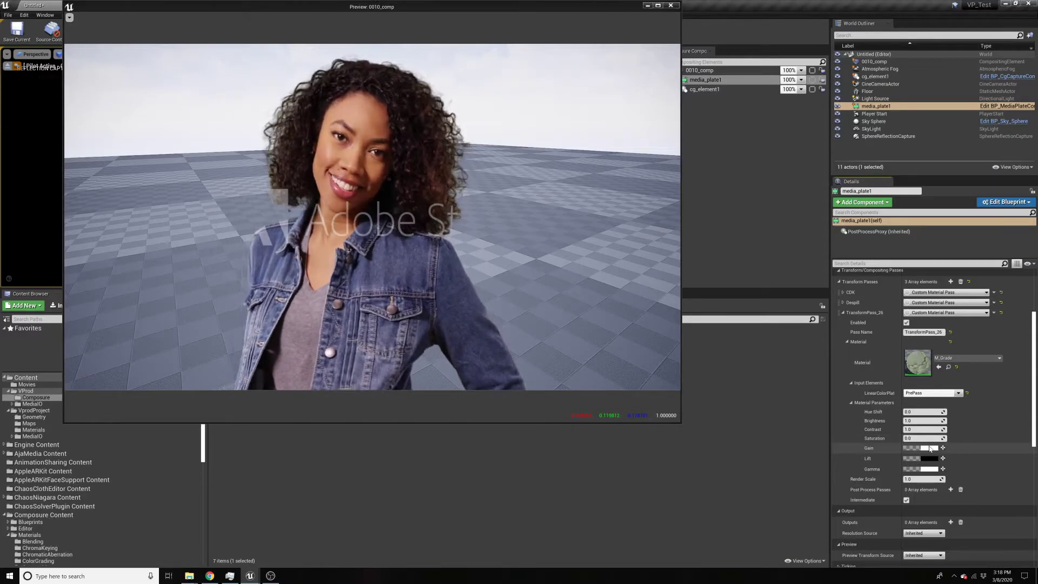
click(930, 448)
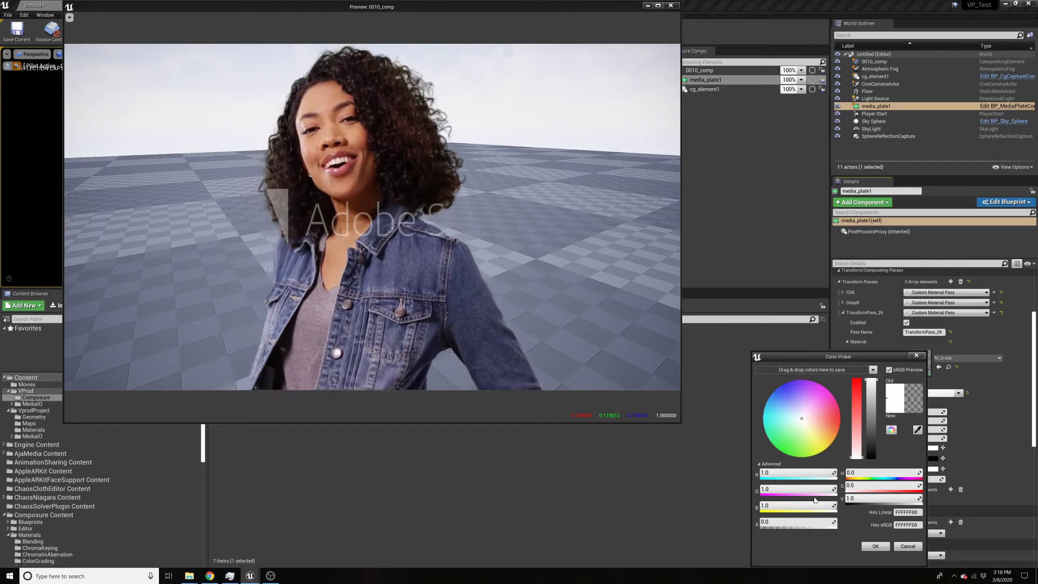
mouse_move(801, 418)
mouse_down()
mouse_move(791, 404)
mouse_move(810, 414)
mouse_move(786, 420)
mouse_up()
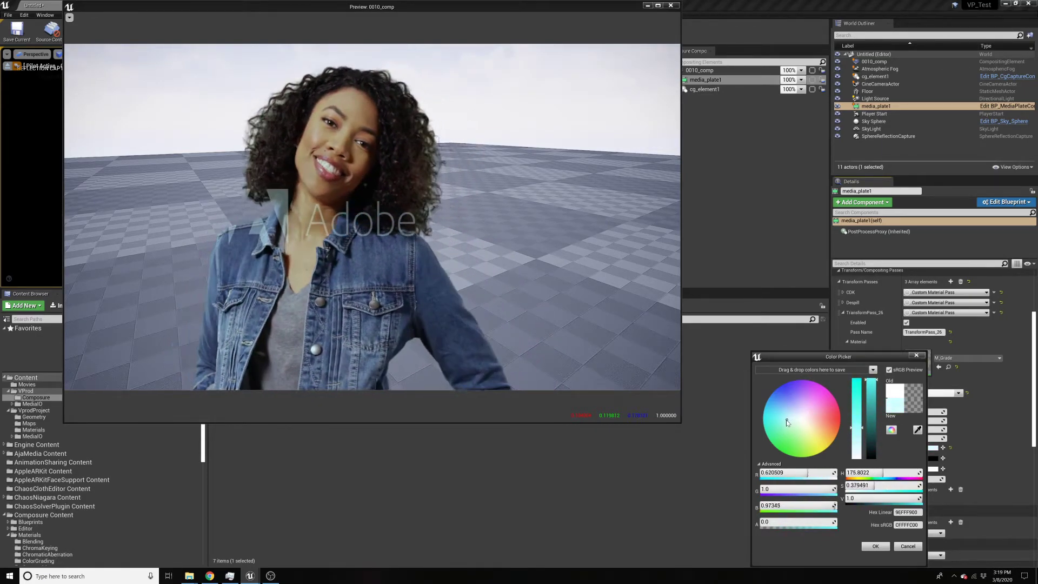
click(907, 547)
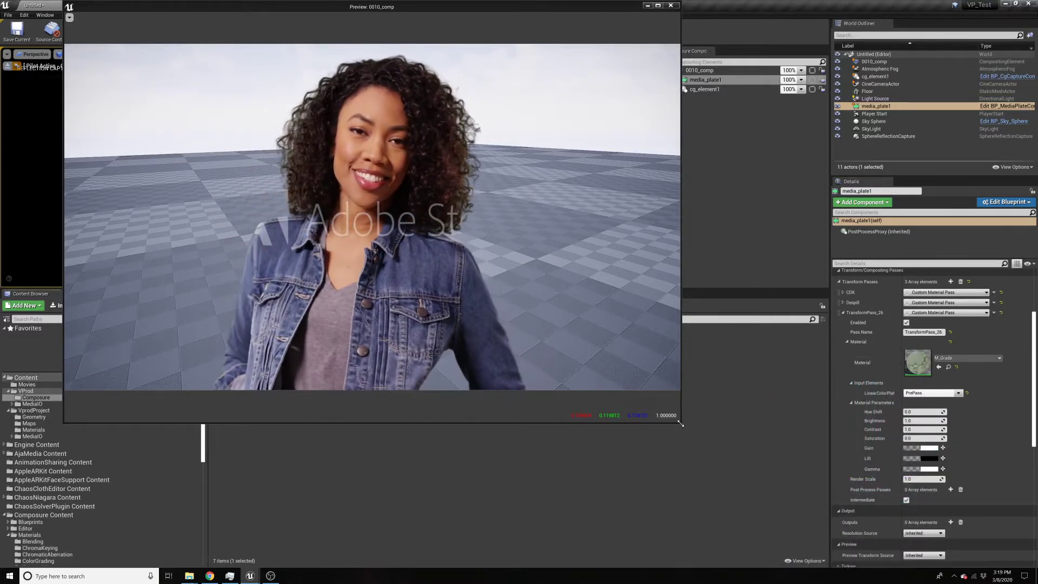
drag(681, 424, 579, 295)
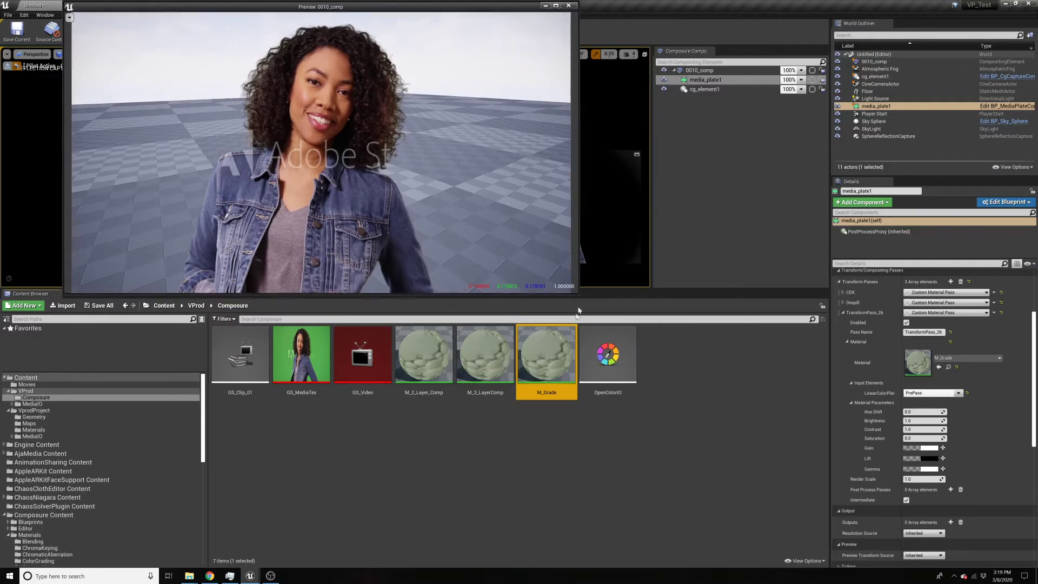
double_click(573, 373)
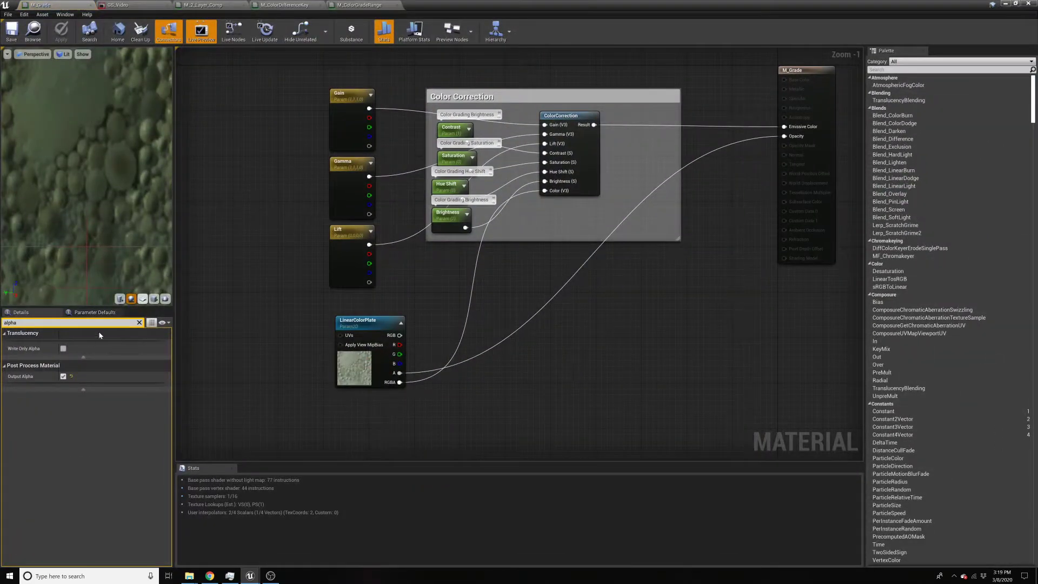
click(139, 323)
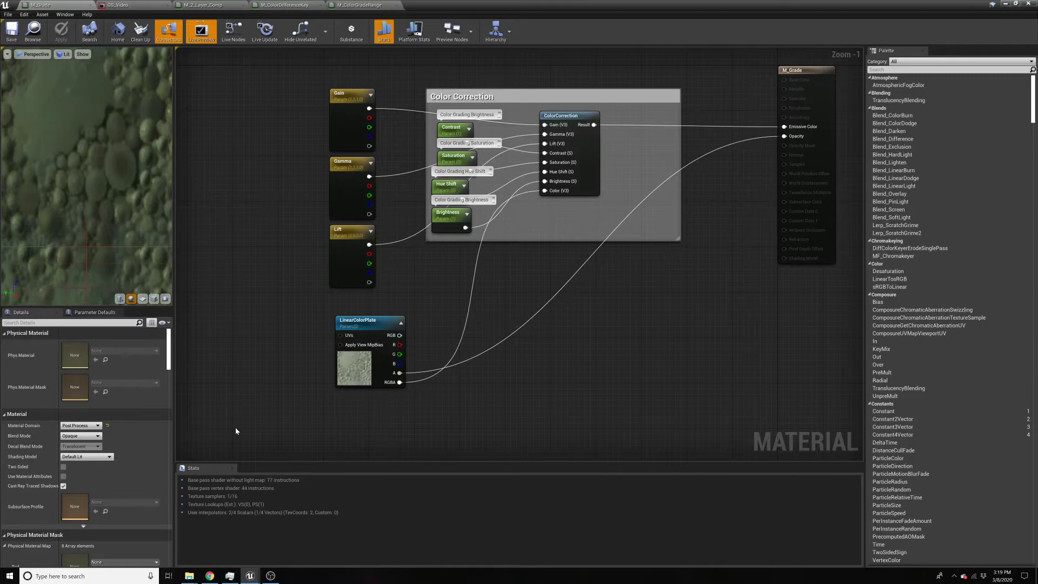
click(396, 316)
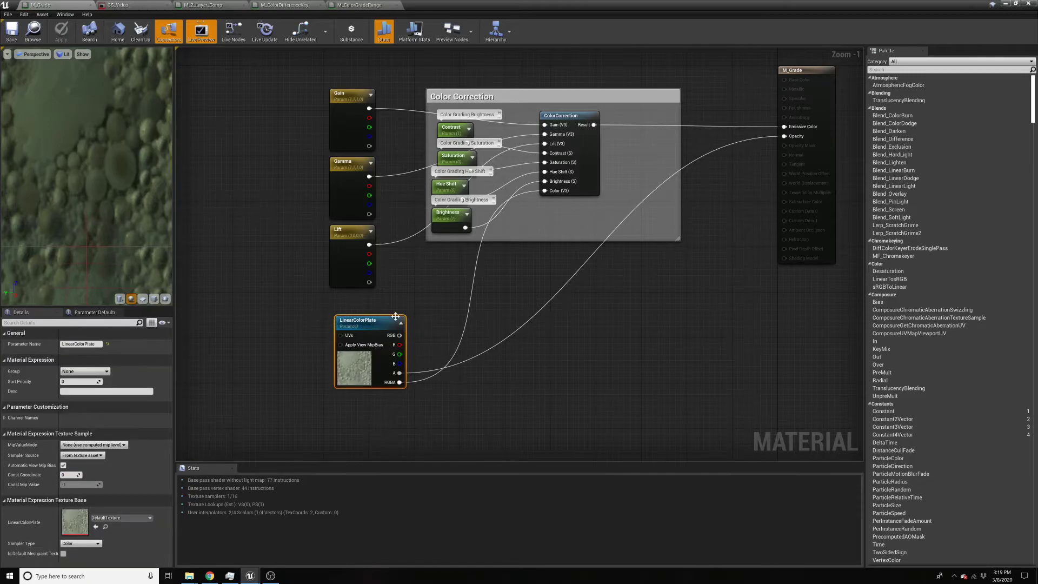
double_click(375, 322)
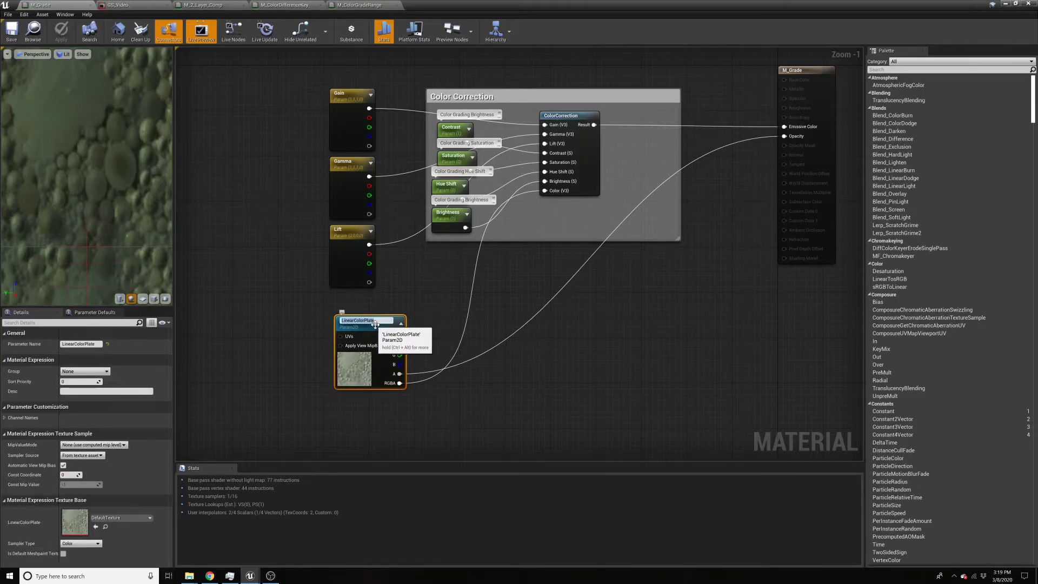
click(415, 281)
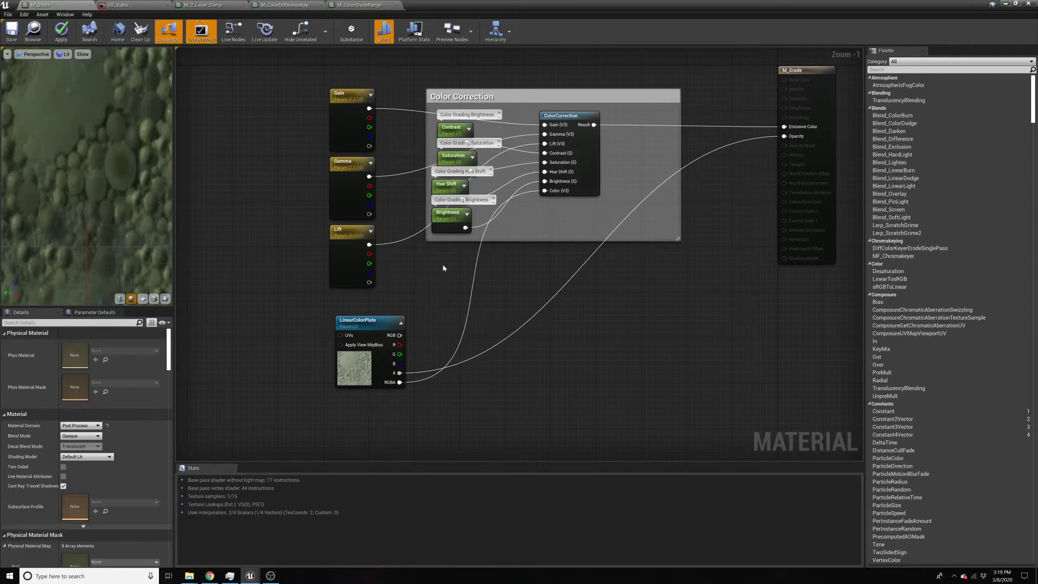
double_click(526, 7)
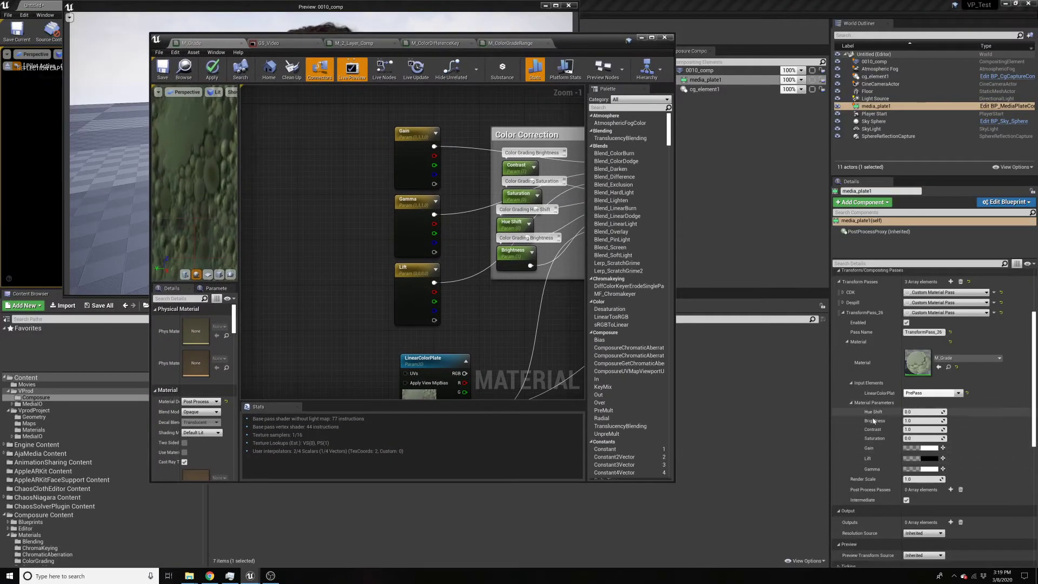
scroll(417, 173, down, 1)
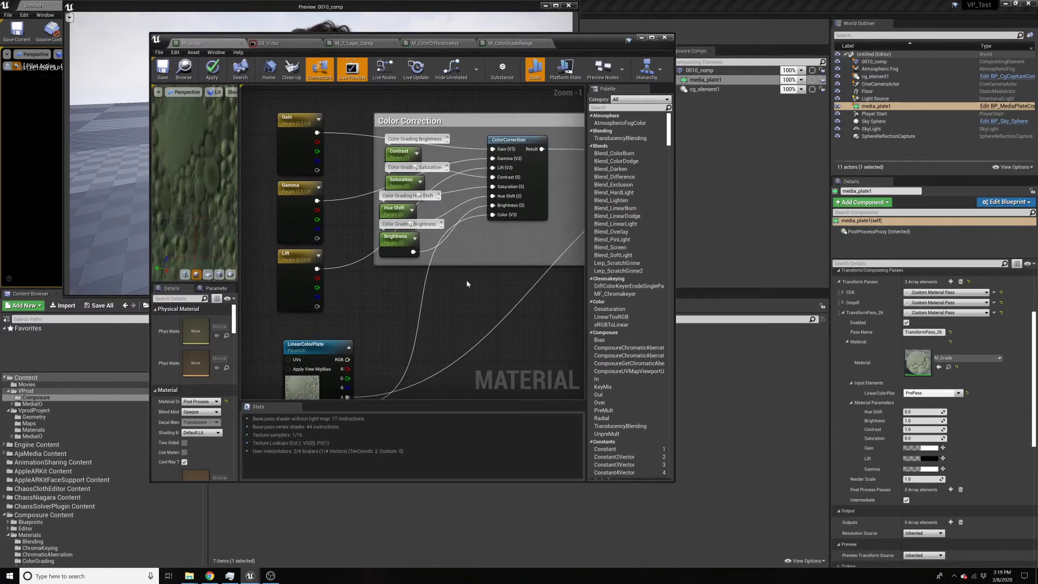
right_drag(437, 273, 421, 260)
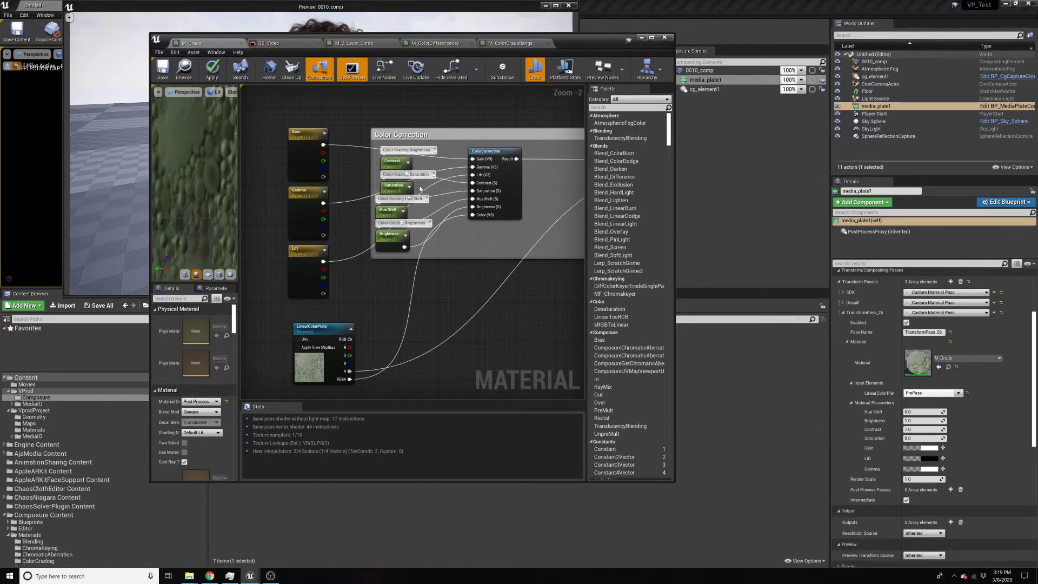
click(398, 186)
click(400, 210)
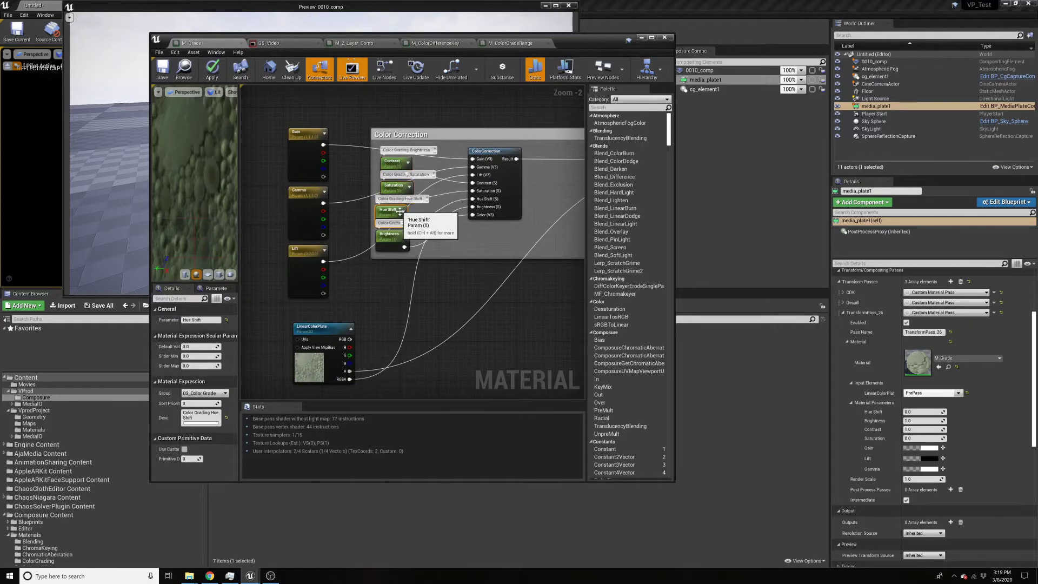
click(400, 287)
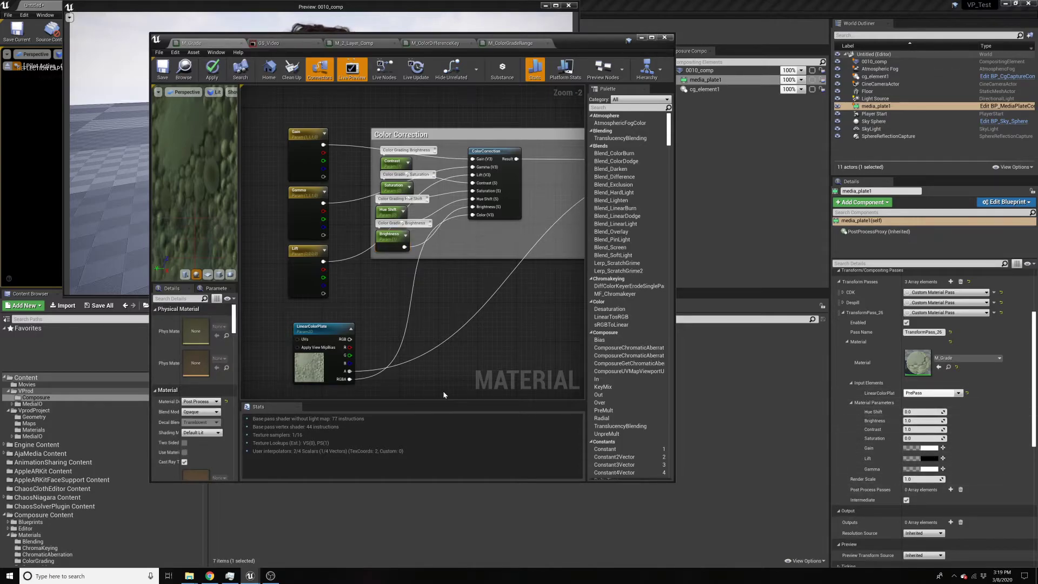
scroll(426, 317, down, 2)
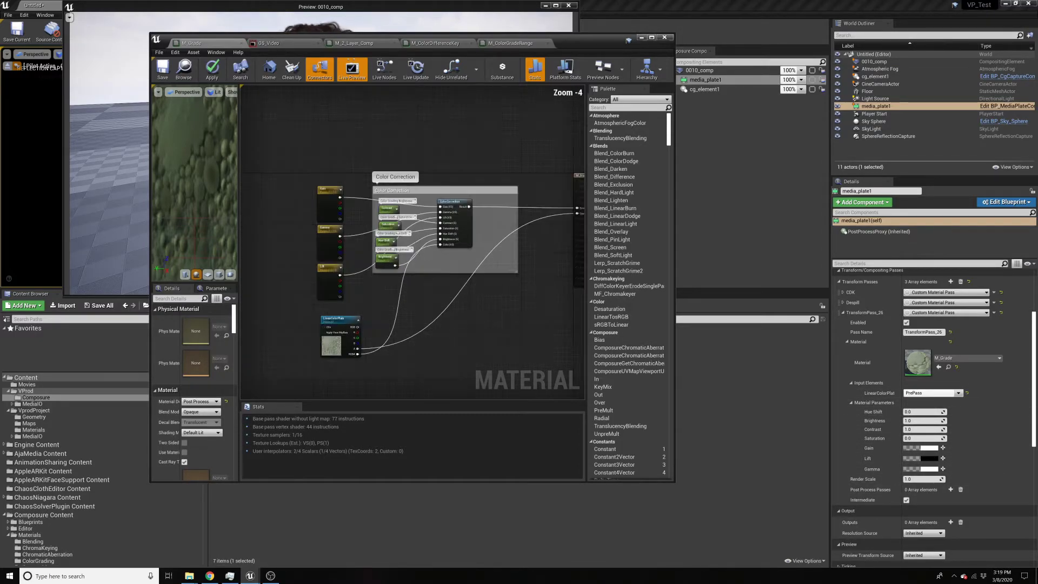
right_drag(563, 227, 529, 224)
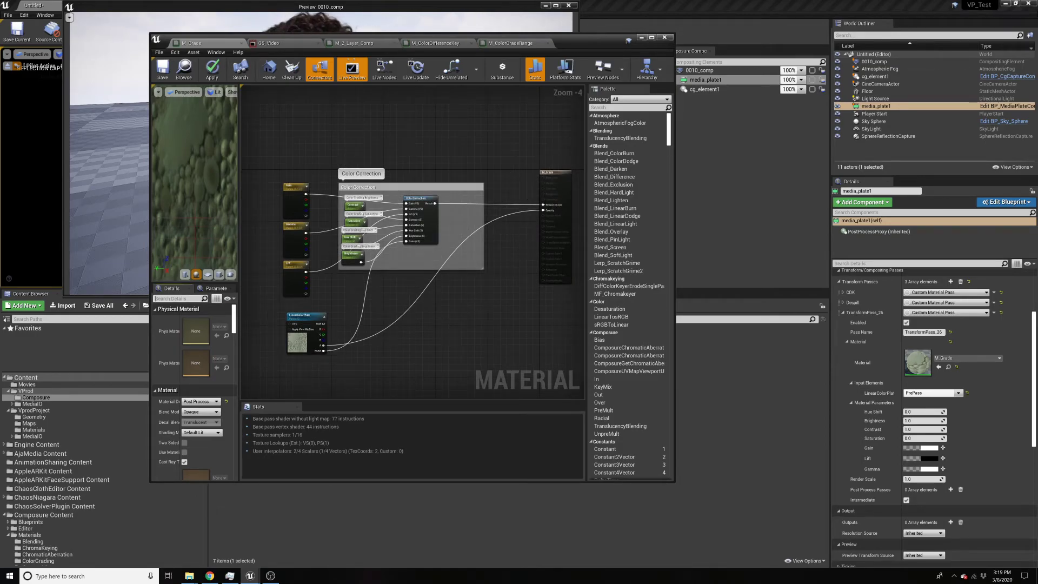
click(179, 298)
text(alpha)
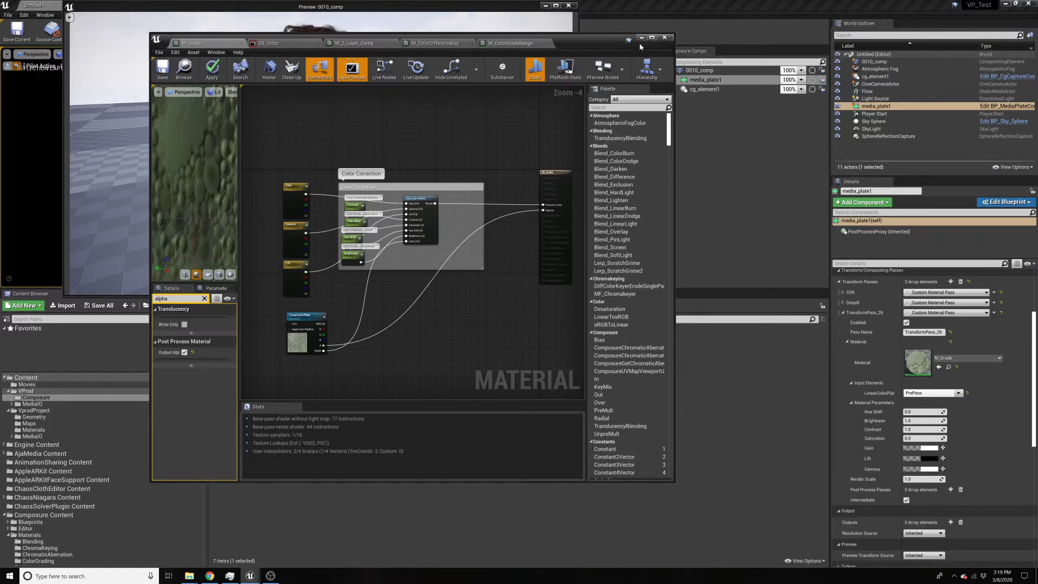
click(642, 38)
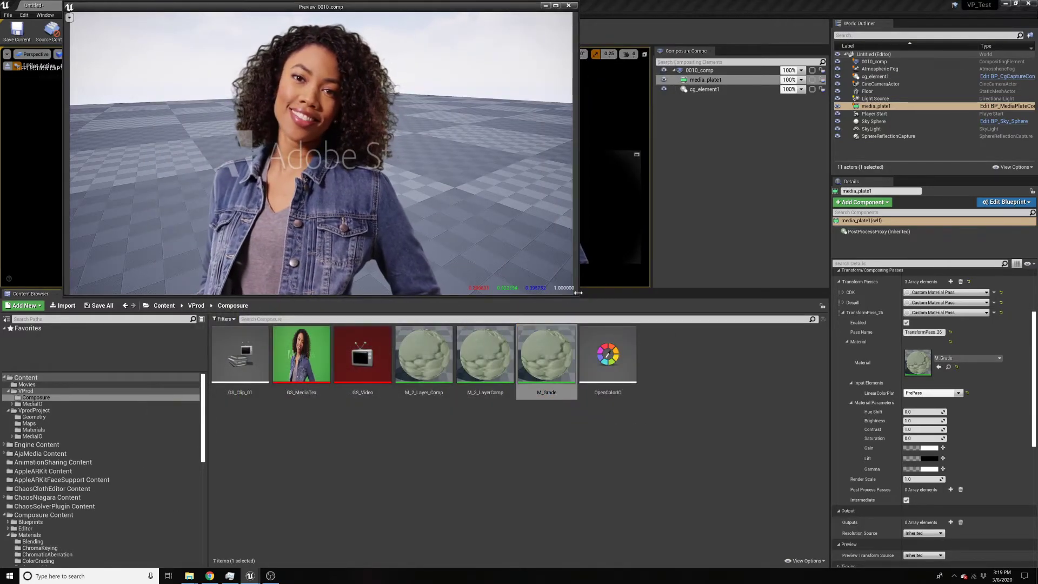
Add TransformPass_3 to 0010_comp's Transform Passes after the Full Comp pass and expand it
drag(578, 295, 613, 388)
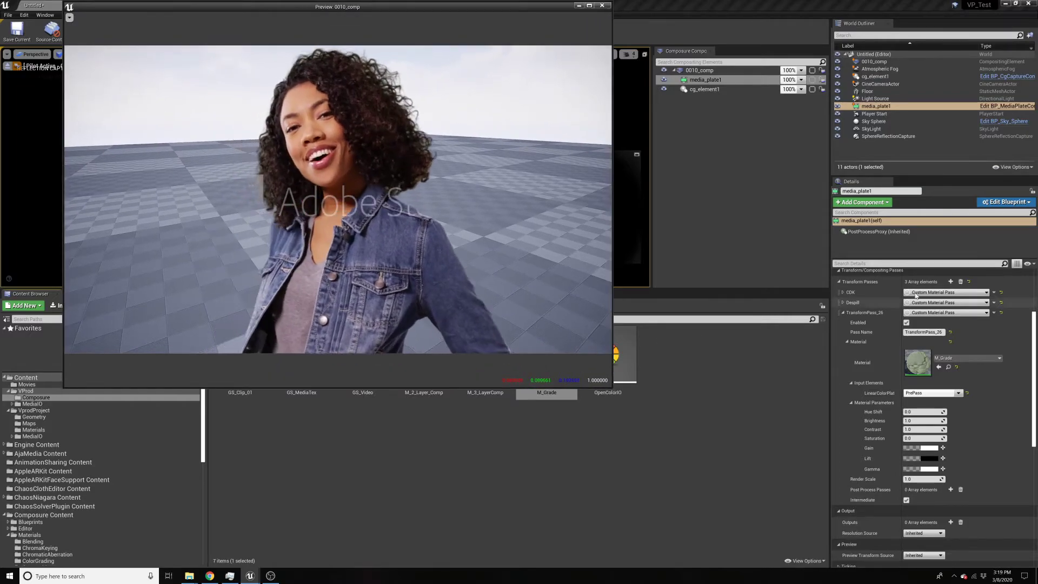
click(699, 71)
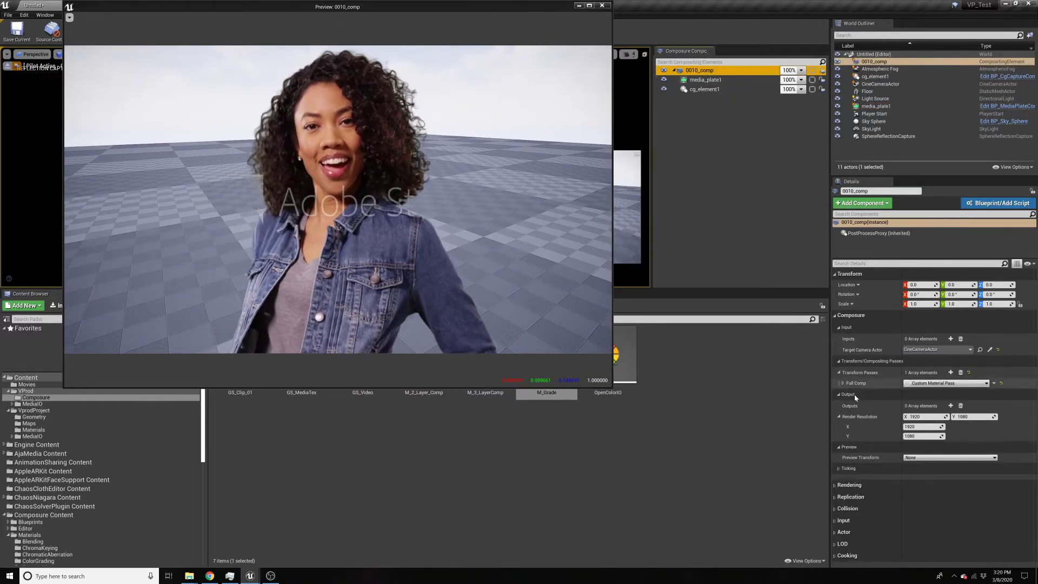
click(843, 383)
scroll(855, 389, down, 2)
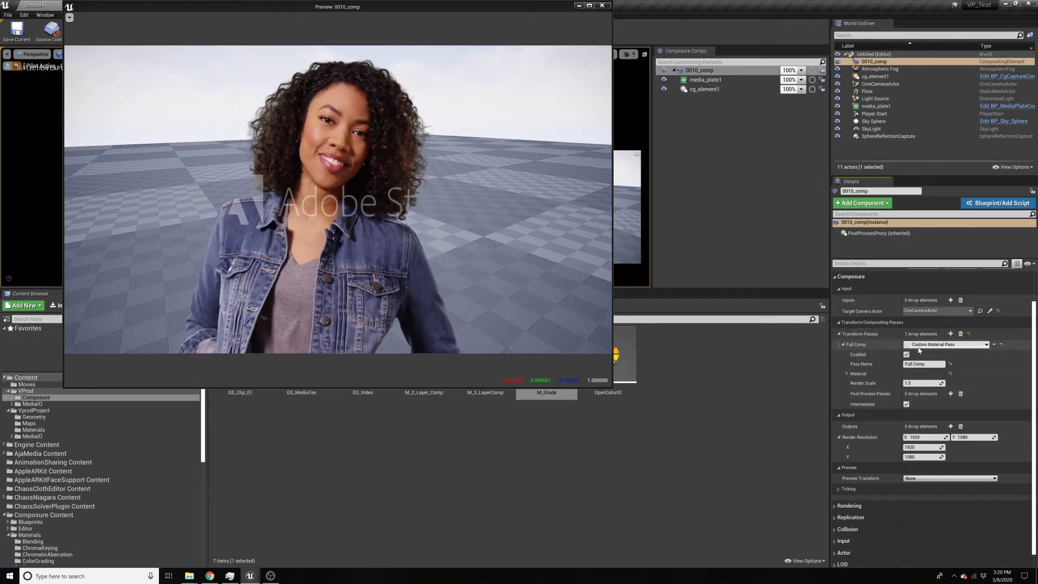
click(847, 373)
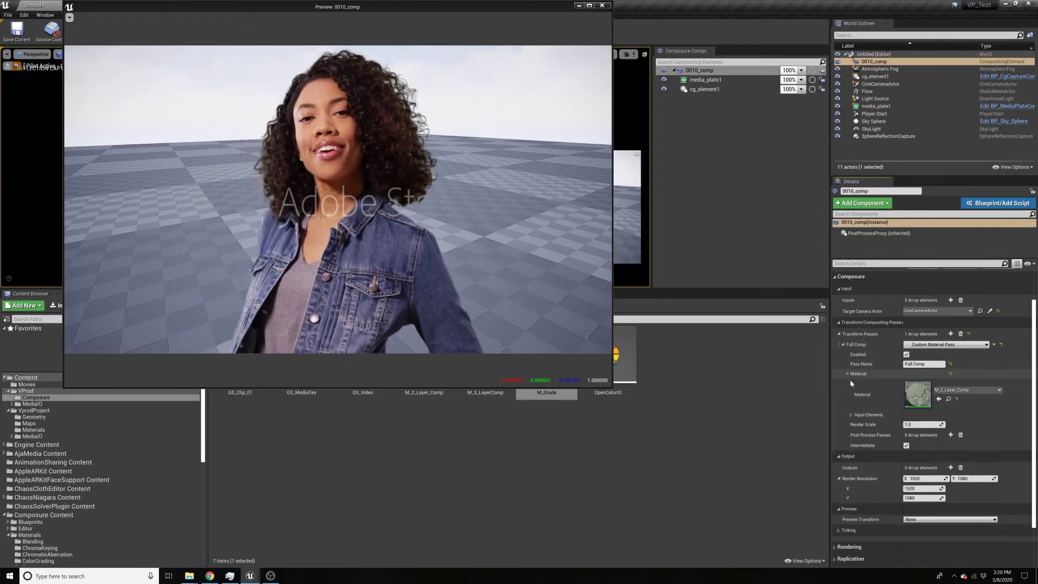
scroll(892, 373, down, 1)
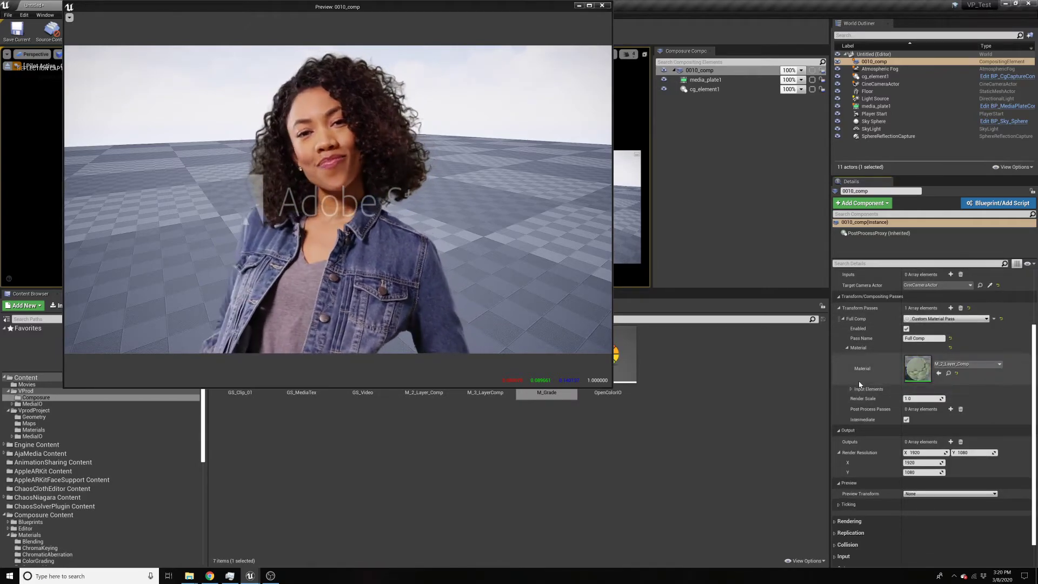
click(951, 308)
click(891, 391)
click(843, 451)
scroll(859, 384, down, 3)
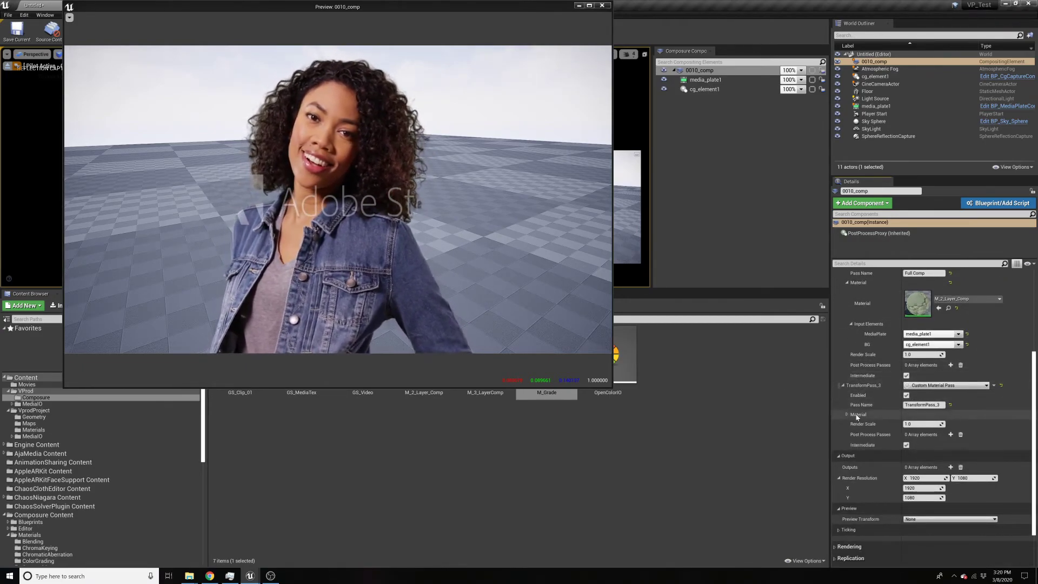
Assign M_Grade to TransformPass_3's Material slot, switching LinearColorPlat's input from Full Comp to PrePass
click(846, 414)
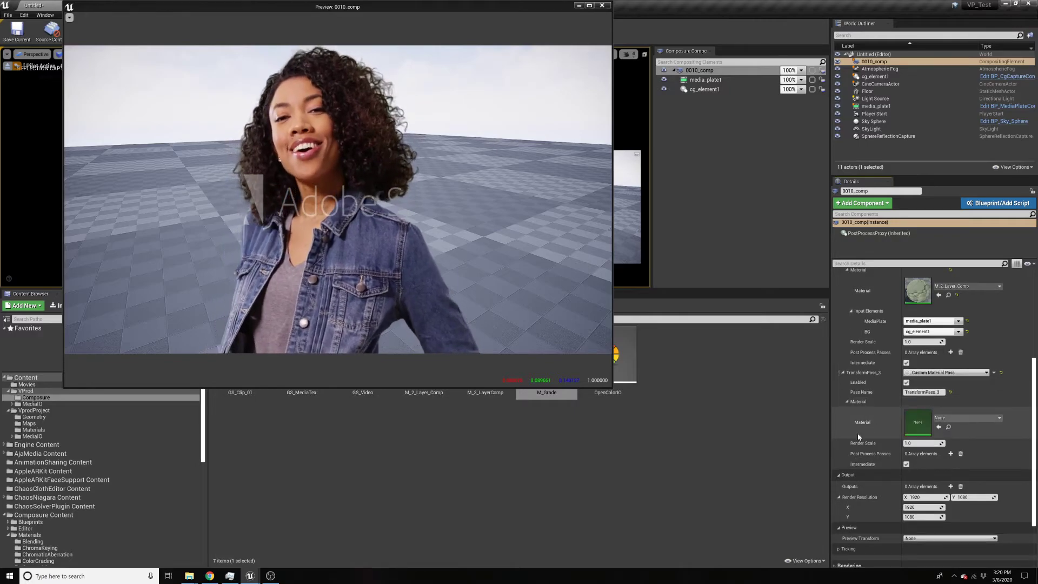
drag(611, 387, 583, 339)
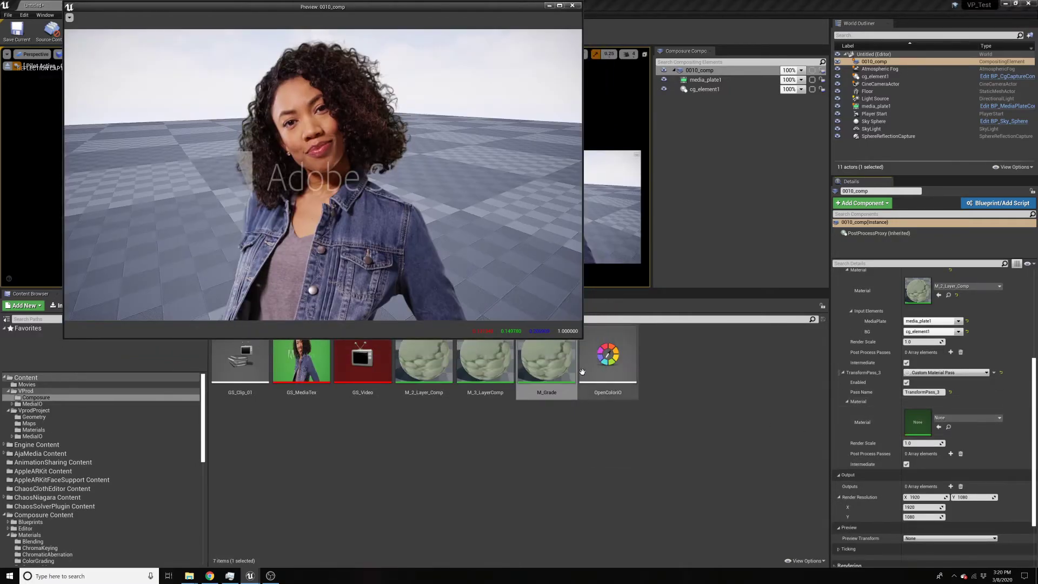
drag(546, 367, 919, 425)
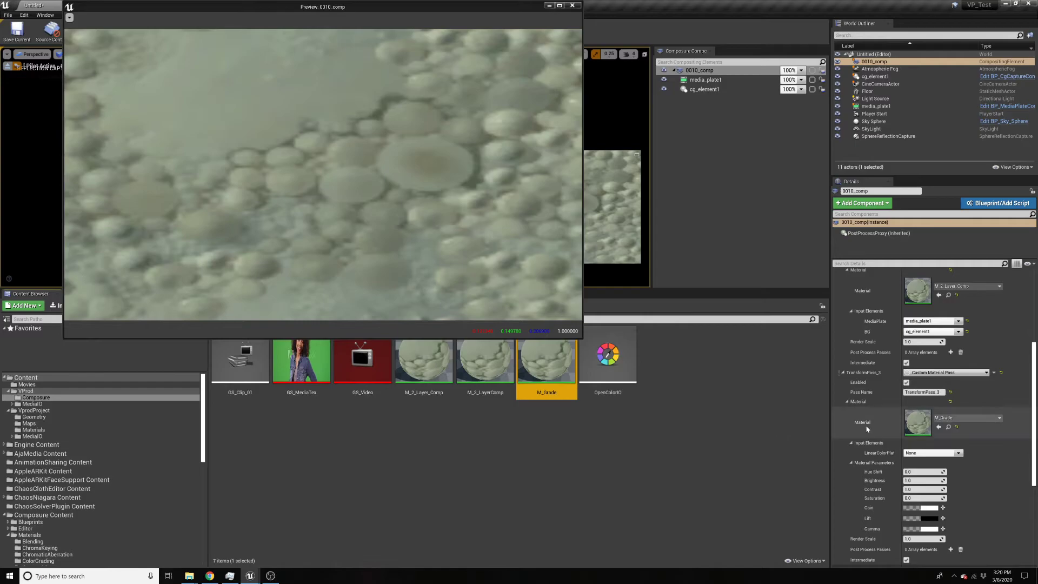
click(958, 454)
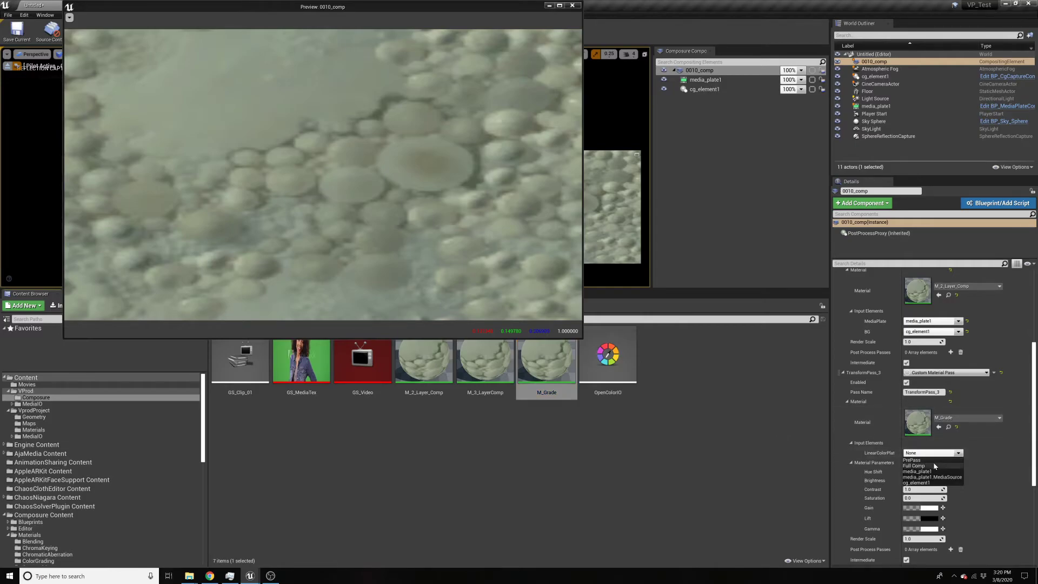
click(913, 465)
click(958, 455)
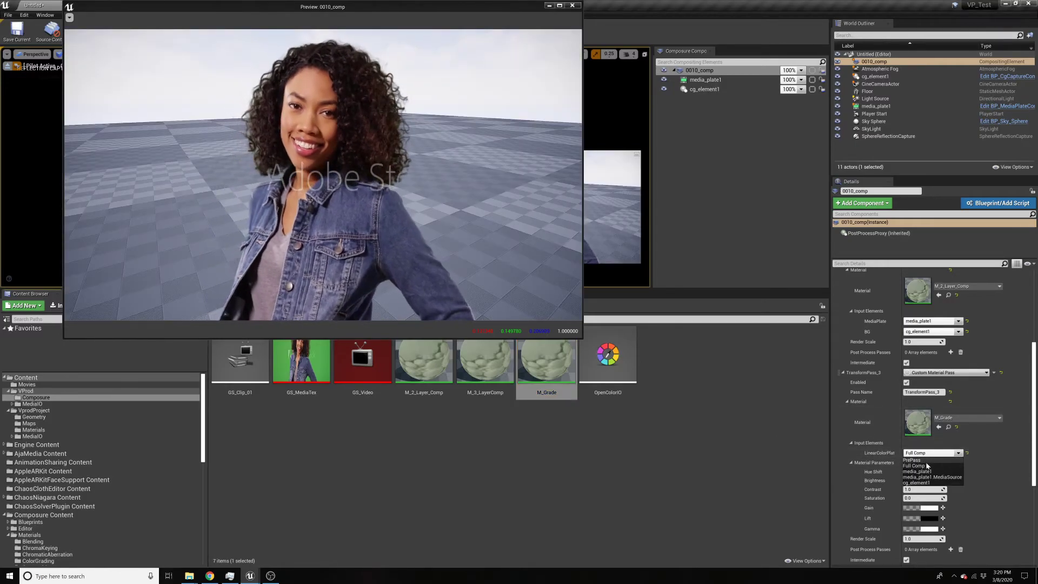
click(925, 461)
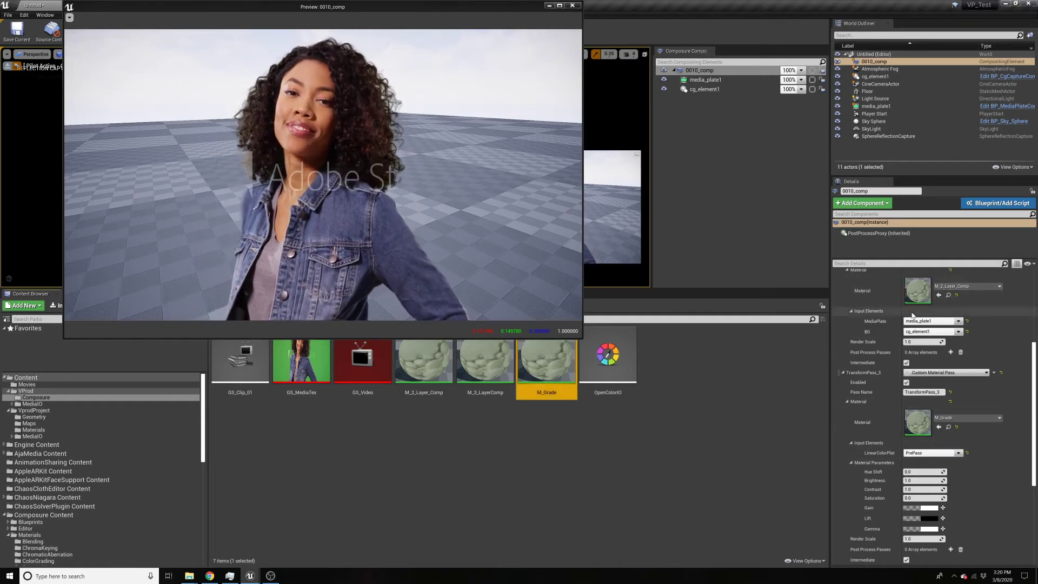
Nudge Hue Shift, then try Brightness and Contrast changes and reset both to 1.0
scroll(898, 440, down, 2)
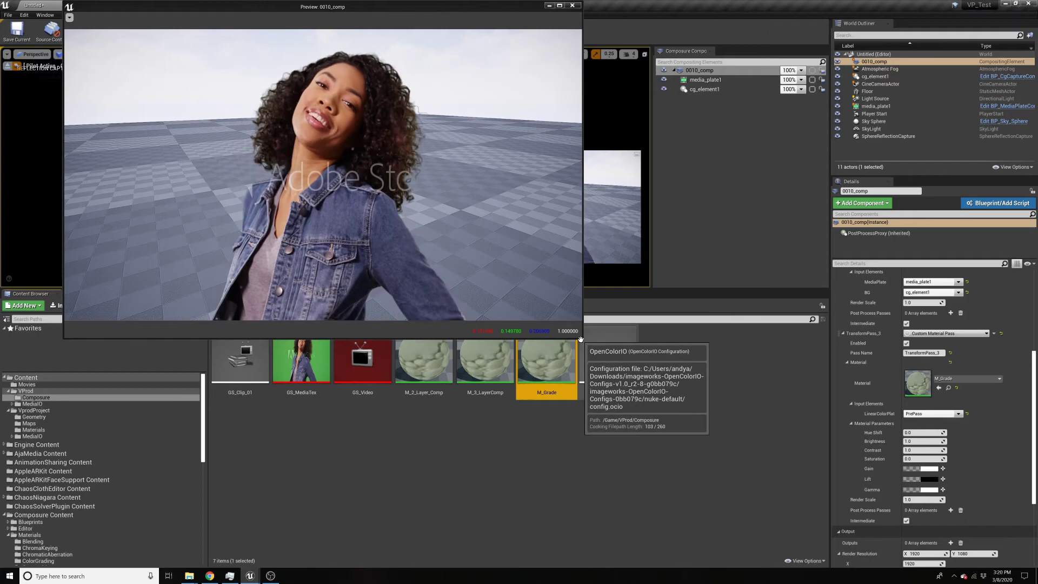
drag(581, 339, 650, 417)
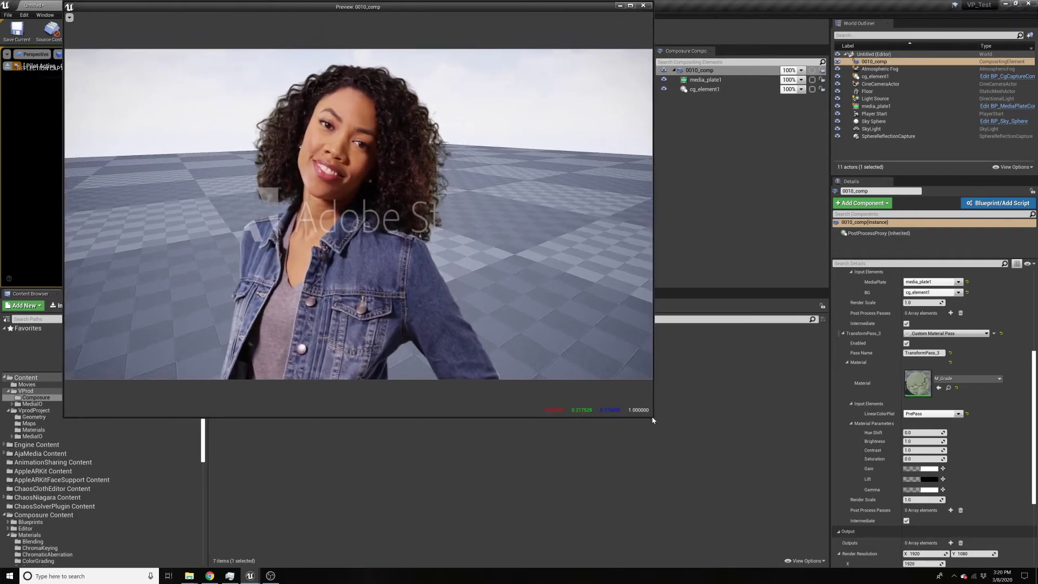
drag(921, 430, 923, 430)
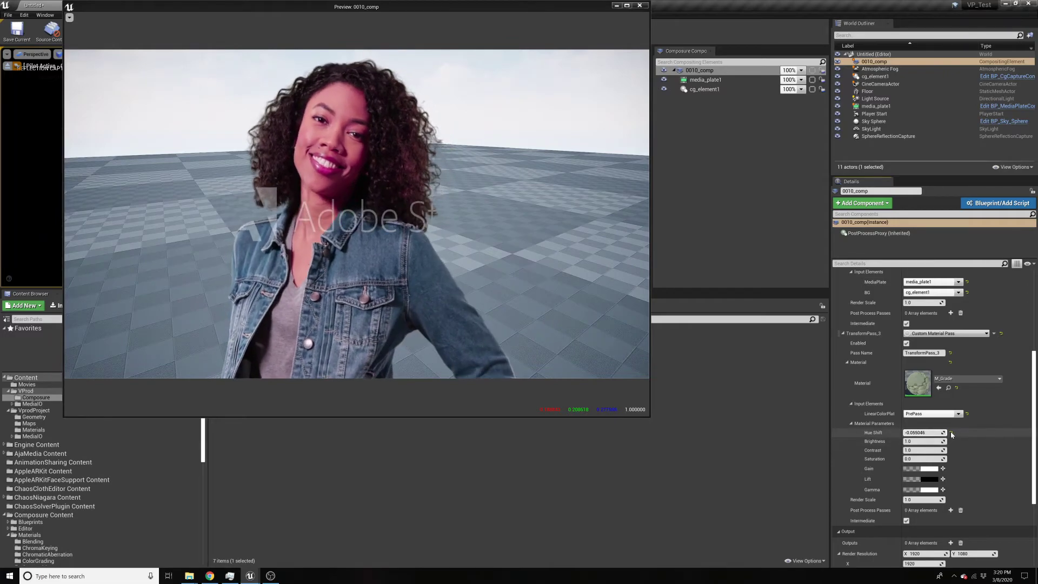
drag(922, 442, 950, 441)
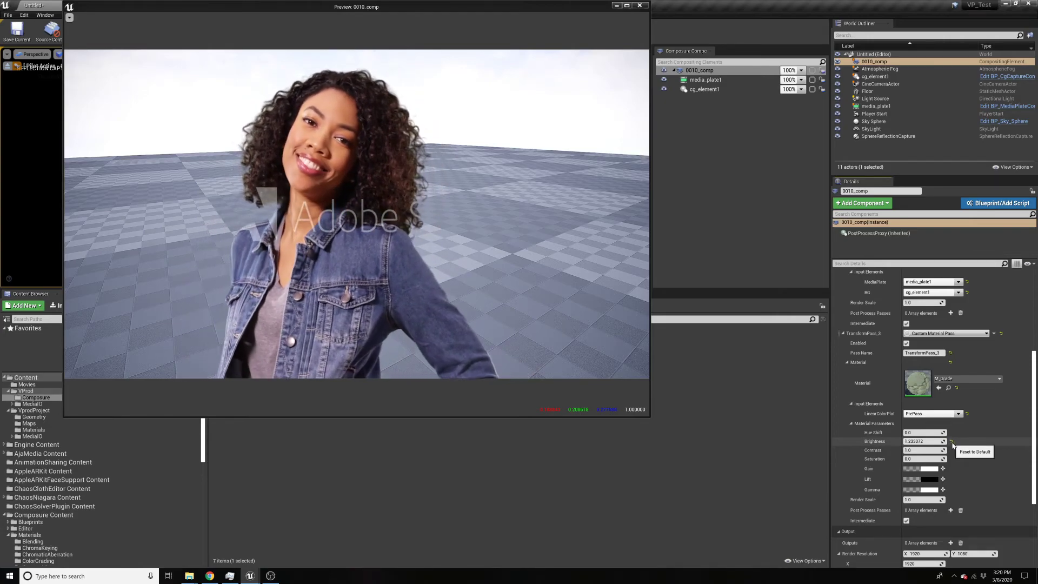
click(951, 441)
drag(930, 450, 898, 450)
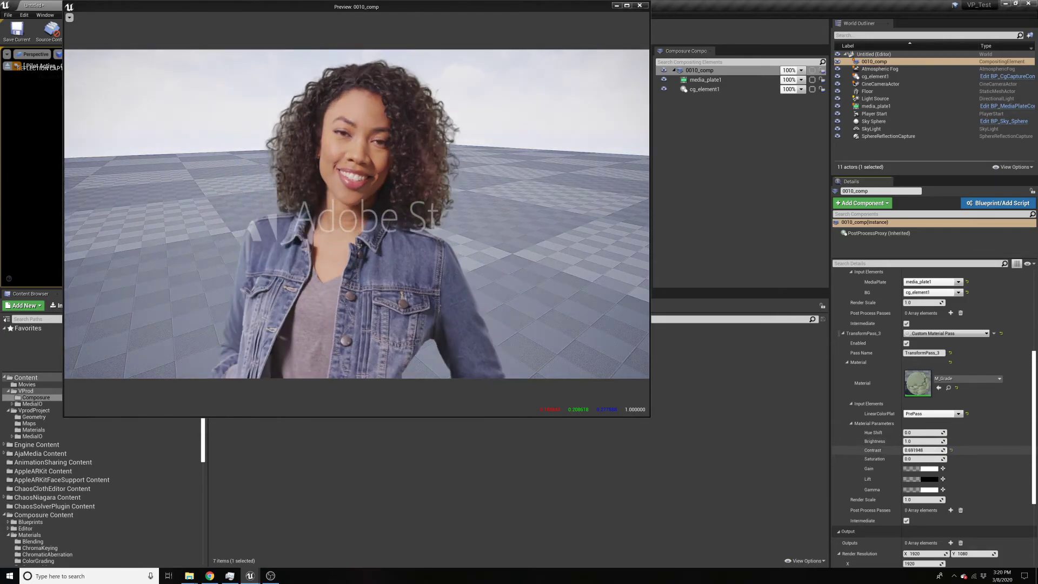
click(951, 449)
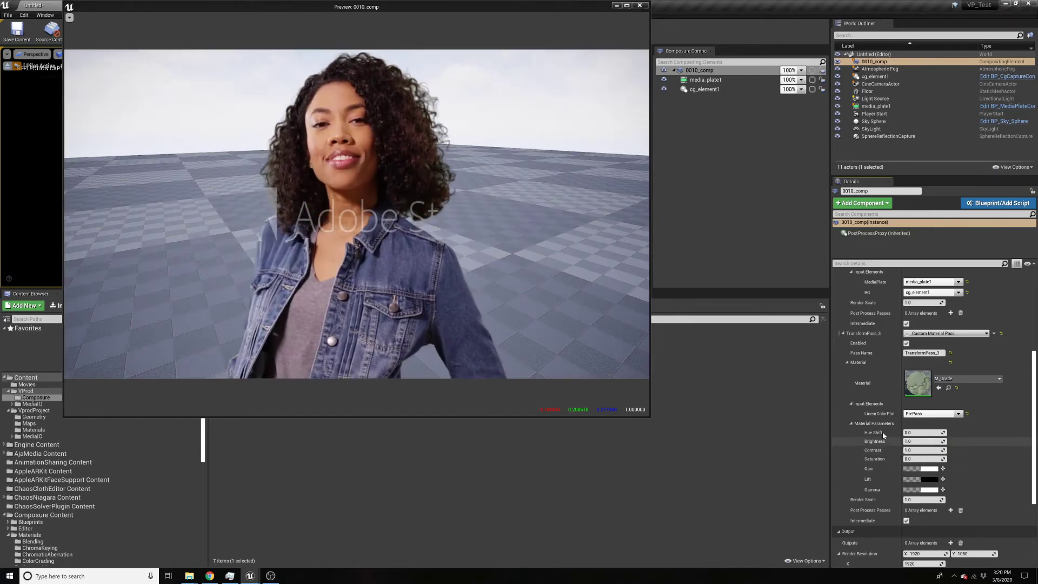
Open cg_element1's Color Grade settings and raise the Contrast A value
click(703, 89)
scroll(877, 450, down, 2)
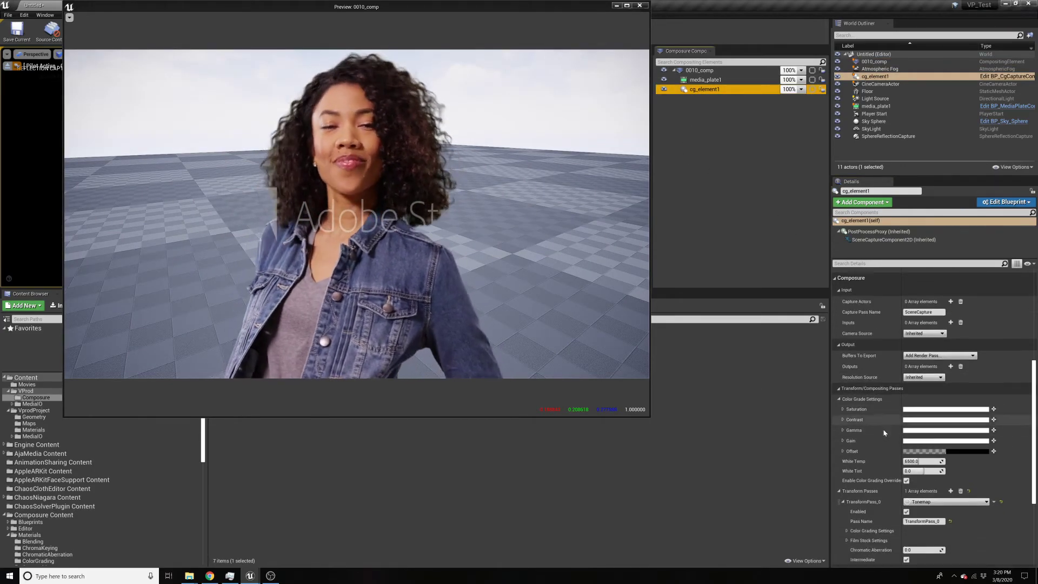
scroll(885, 432, down, 1)
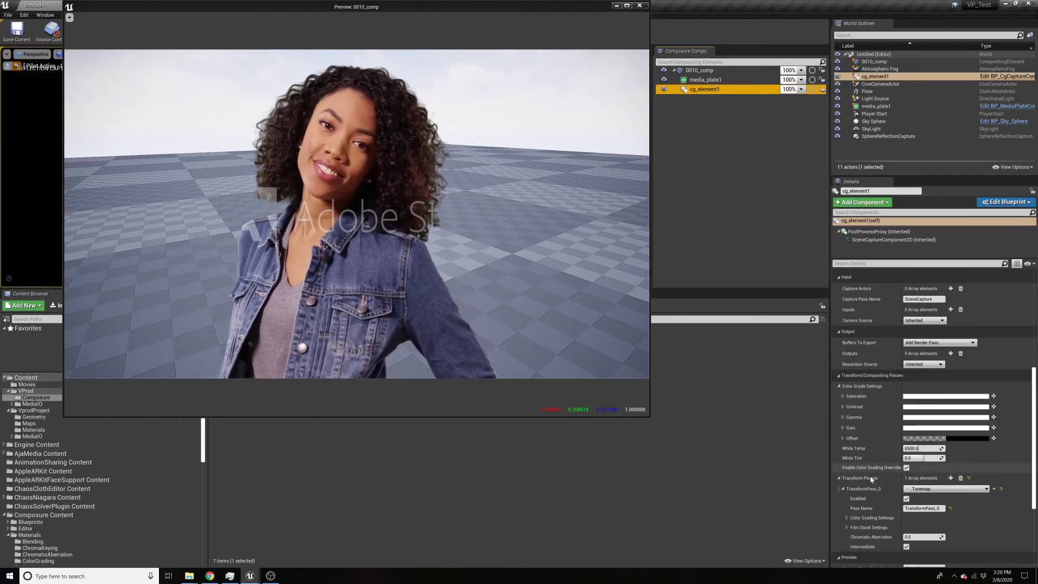
click(842, 406)
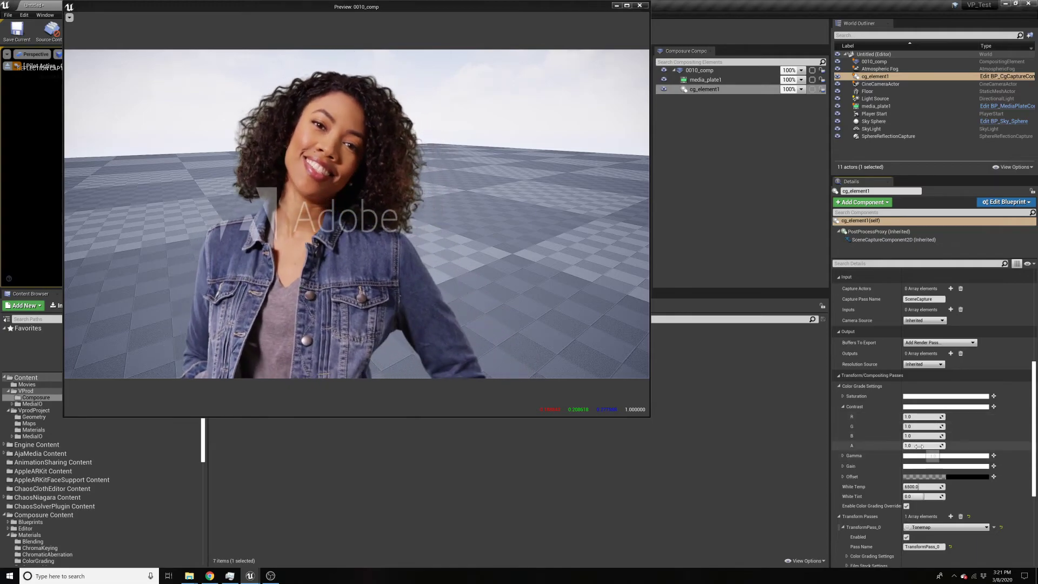
drag(922, 445, 936, 446)
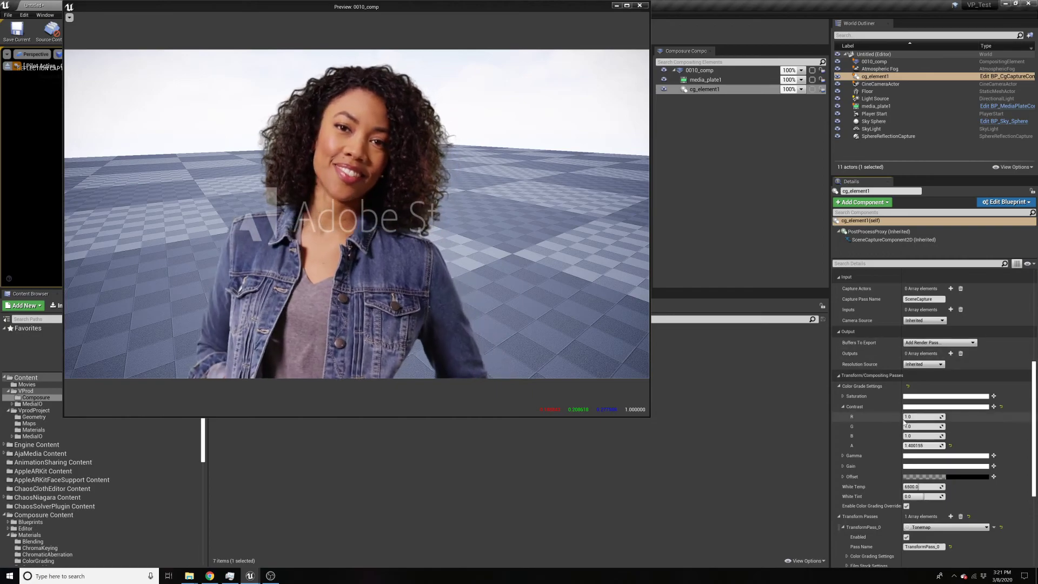
Lower Gamma A, reset Gamma and Contrast A to 1.0, and collapse the Contrast, Gamma and Gain groups
scroll(892, 453, down, 1)
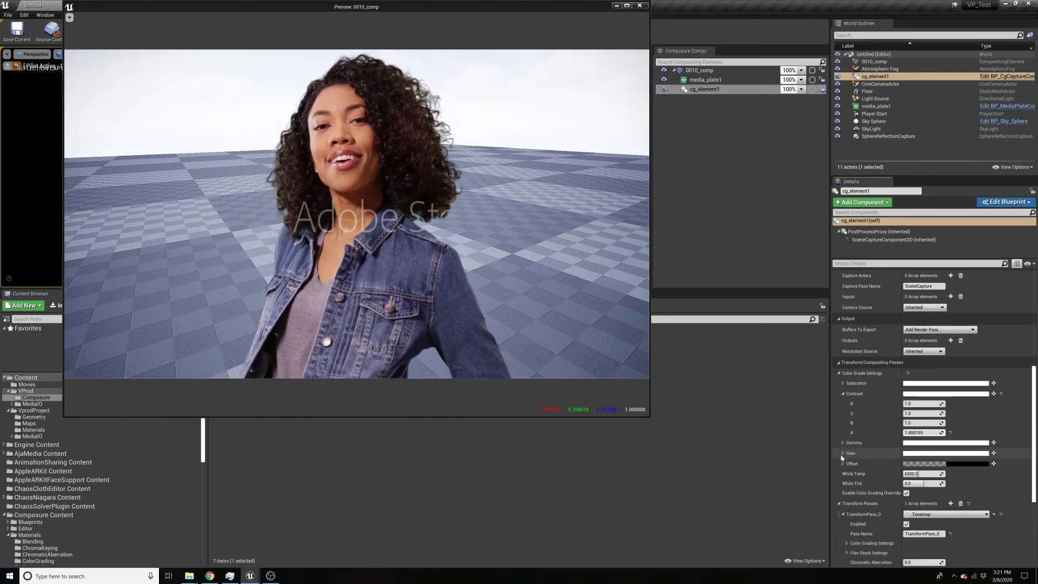
click(843, 453)
click(843, 442)
scroll(922, 455, down, 2)
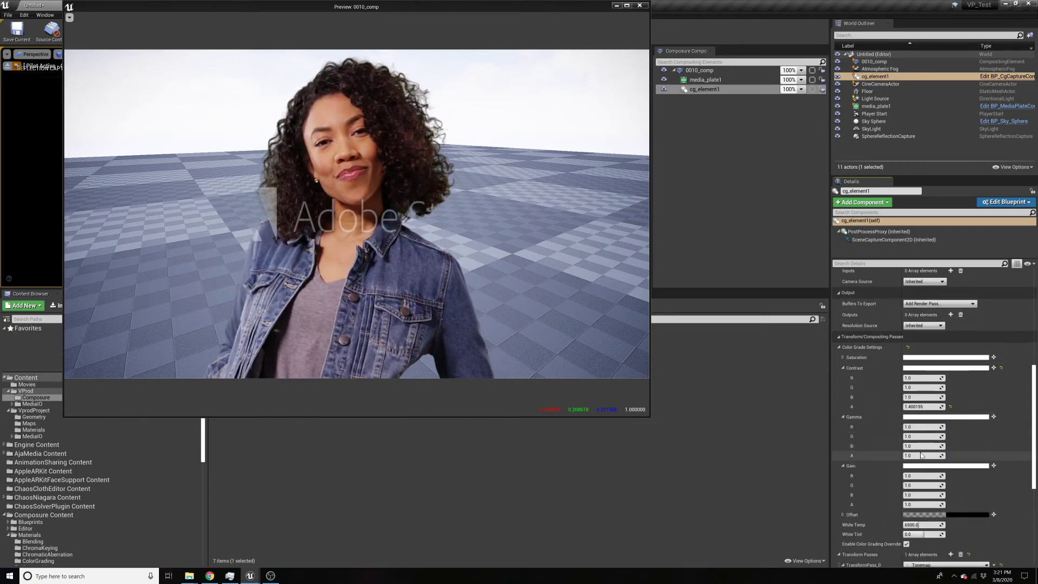
drag(919, 455, 910, 455)
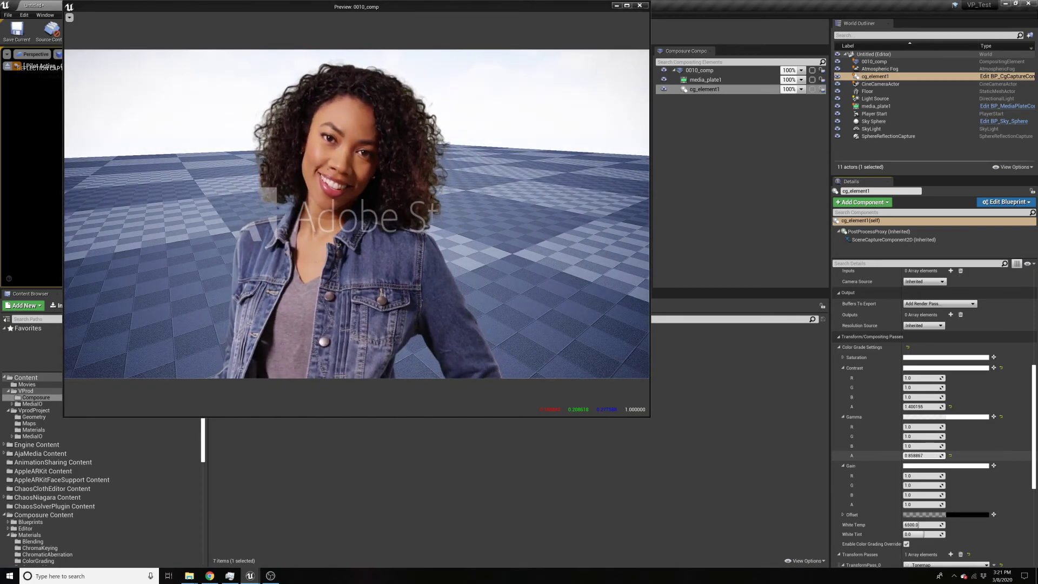
click(950, 456)
click(950, 407)
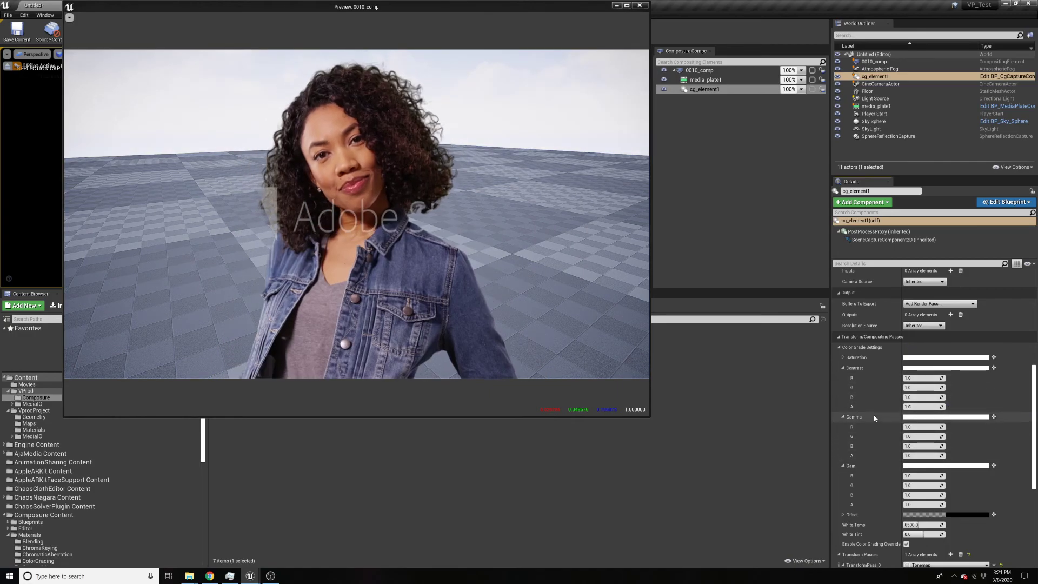
click(842, 368)
click(843, 378)
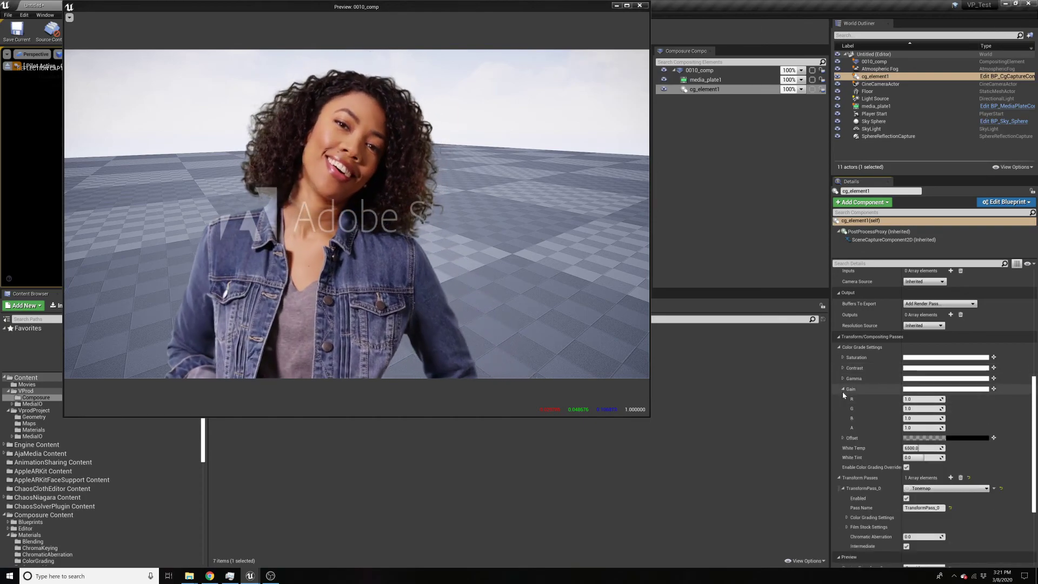
click(842, 389)
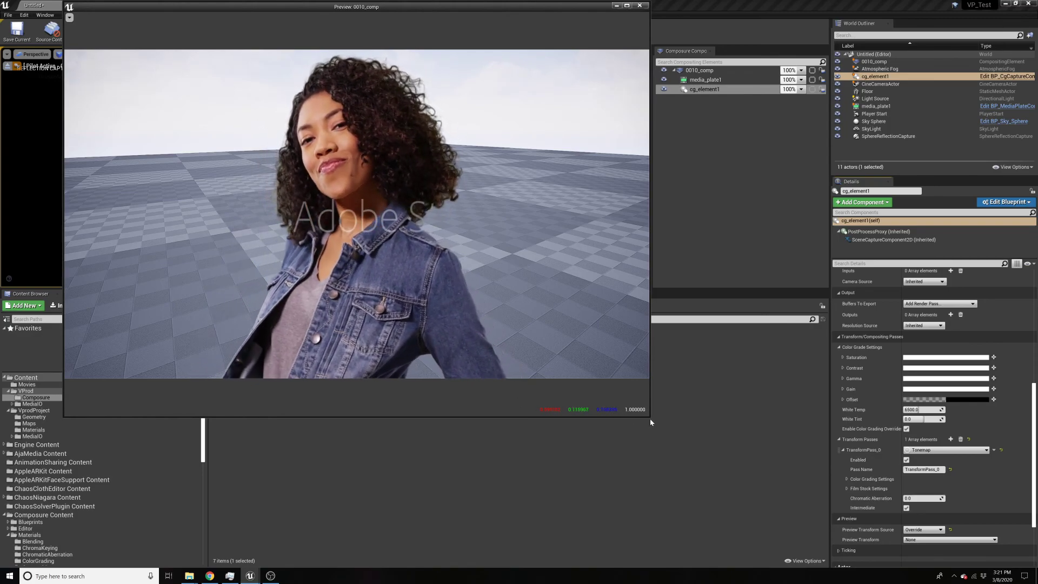
Shrink the comp preview so the Composure folder with M_Grade and OpenColorIO shows again
drag(650, 417, 576, 321)
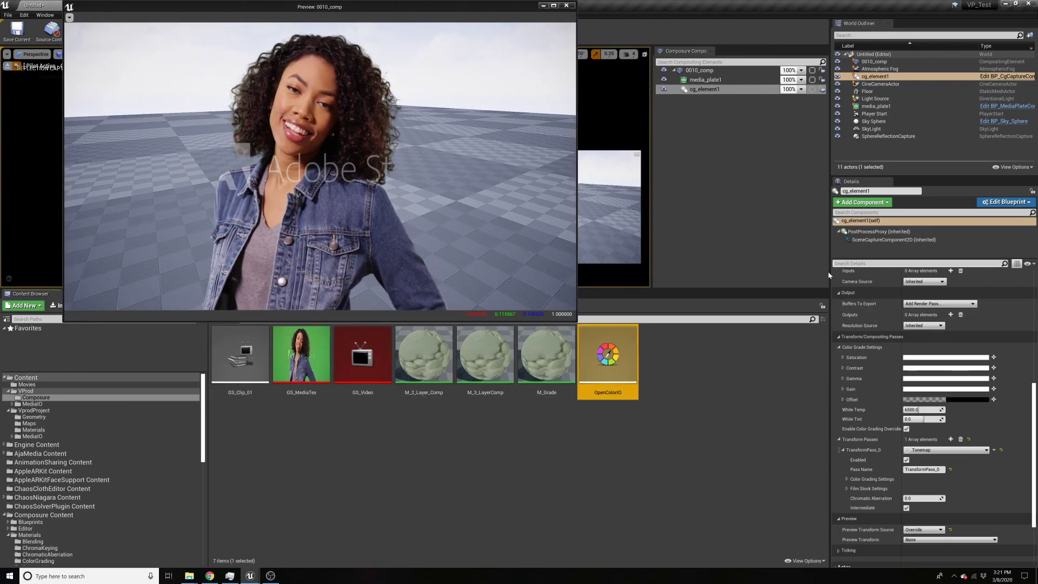
click(485, 240)
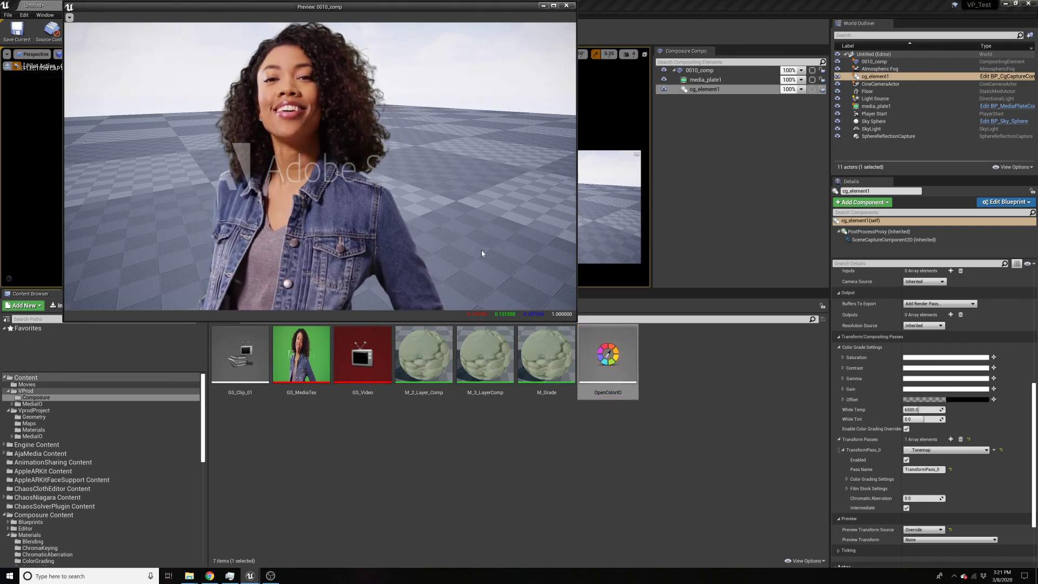